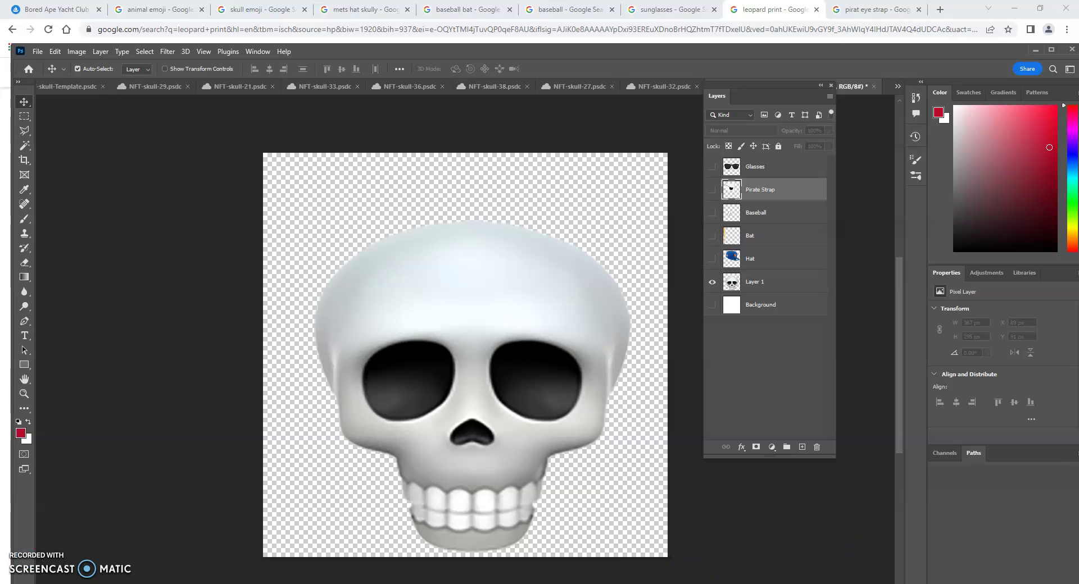
Deselect the Pirate Strap layer in the skull document
left_click(763, 527)
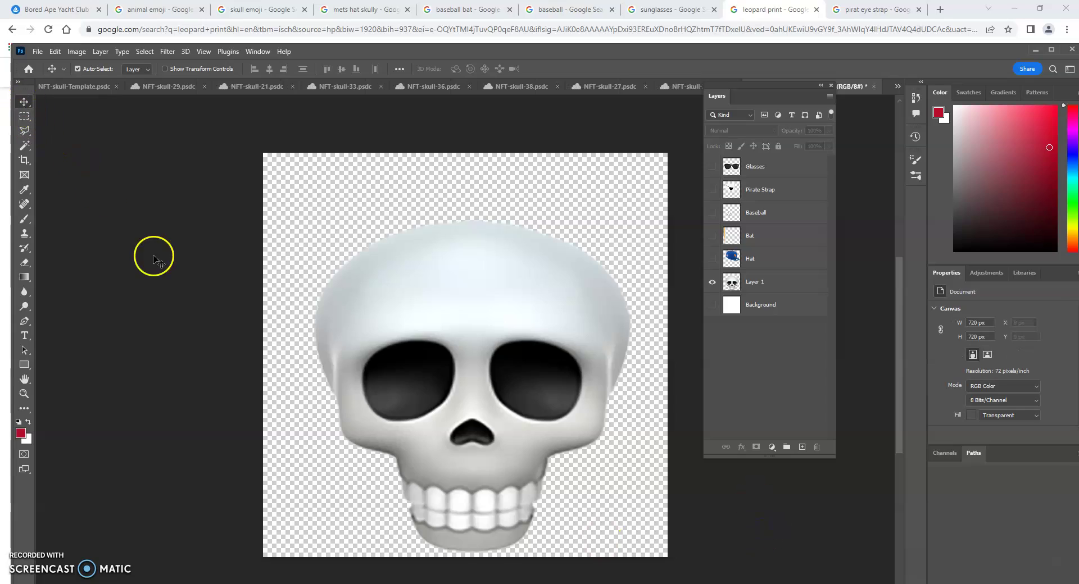
left_click(482, 582)
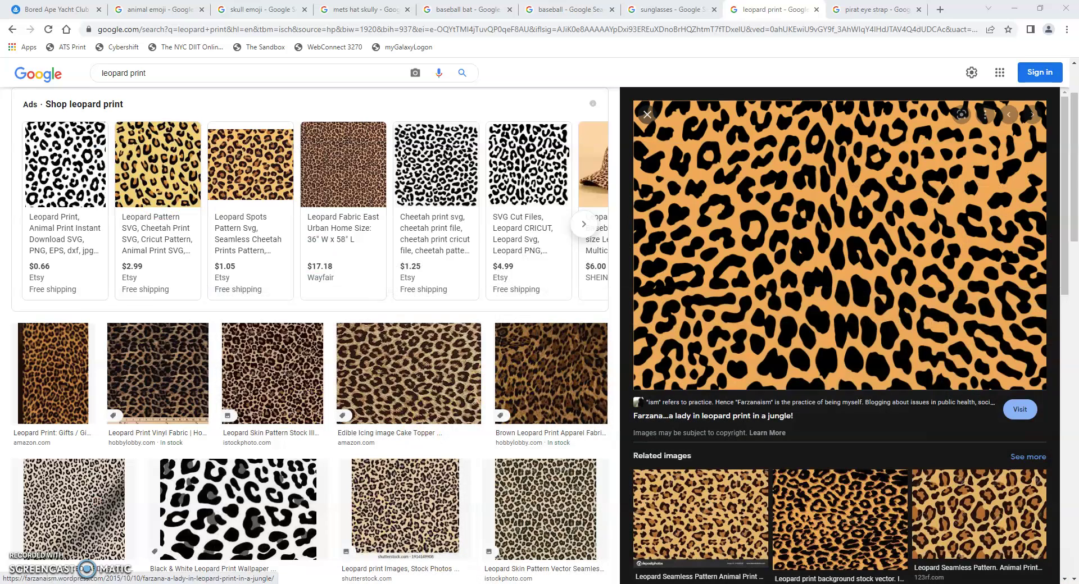
left_click(482, 582)
left_click(37, 51)
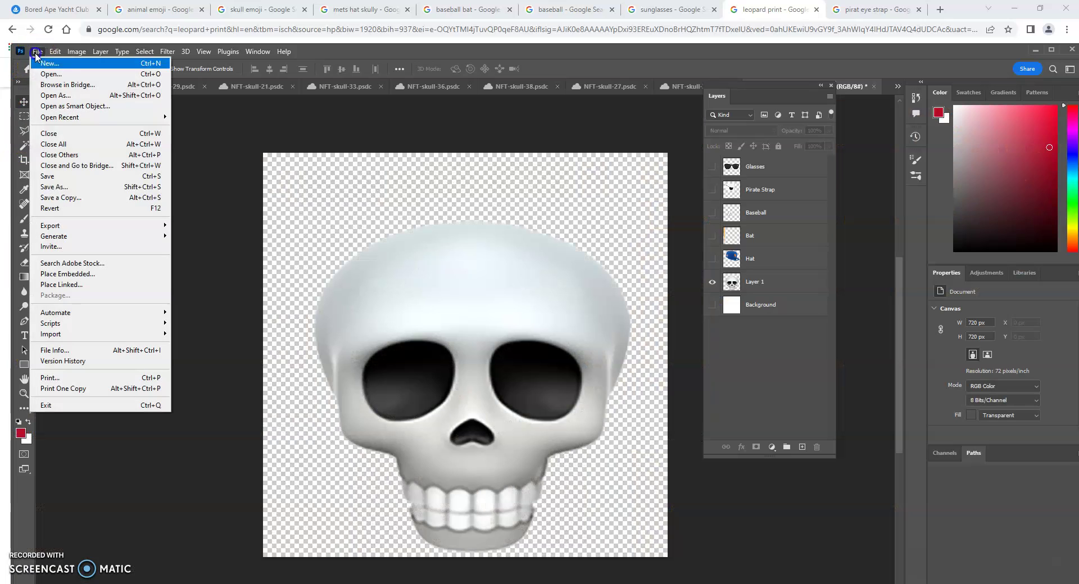
left_click(49, 74)
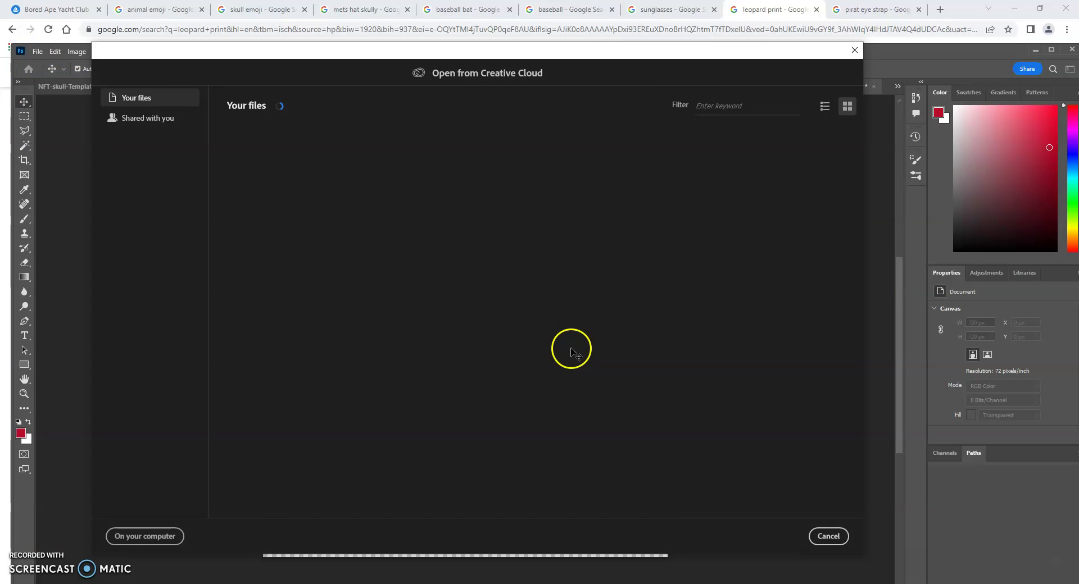
mouse_move(851, 183)
left_mouse_down()
mouse_move(862, 262)
mouse_move(867, 171)
left_mouse_up()
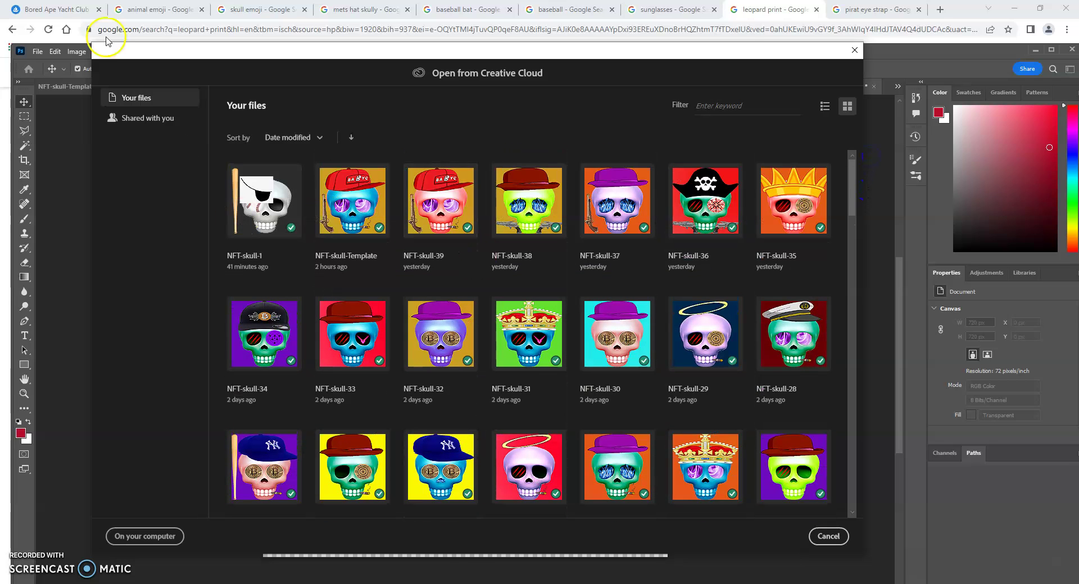
key("alt+Tab")
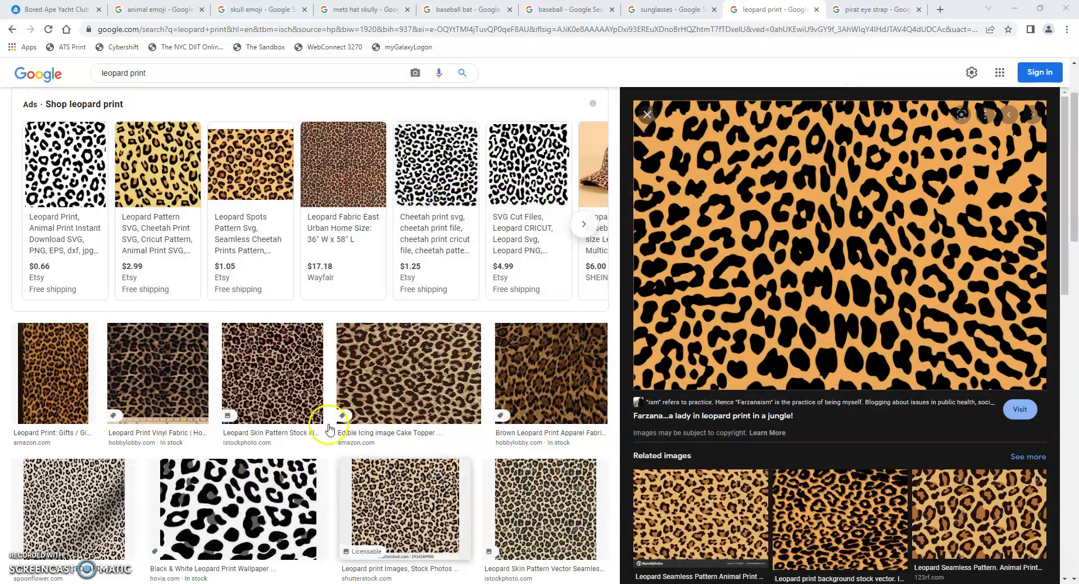
key("alt+Tab")
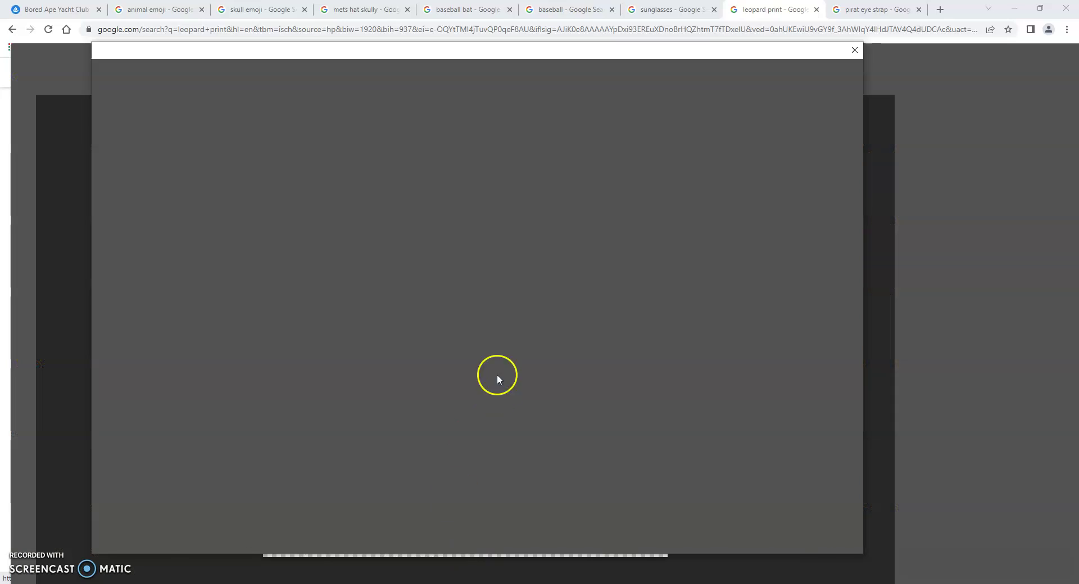
left_click(829, 536)
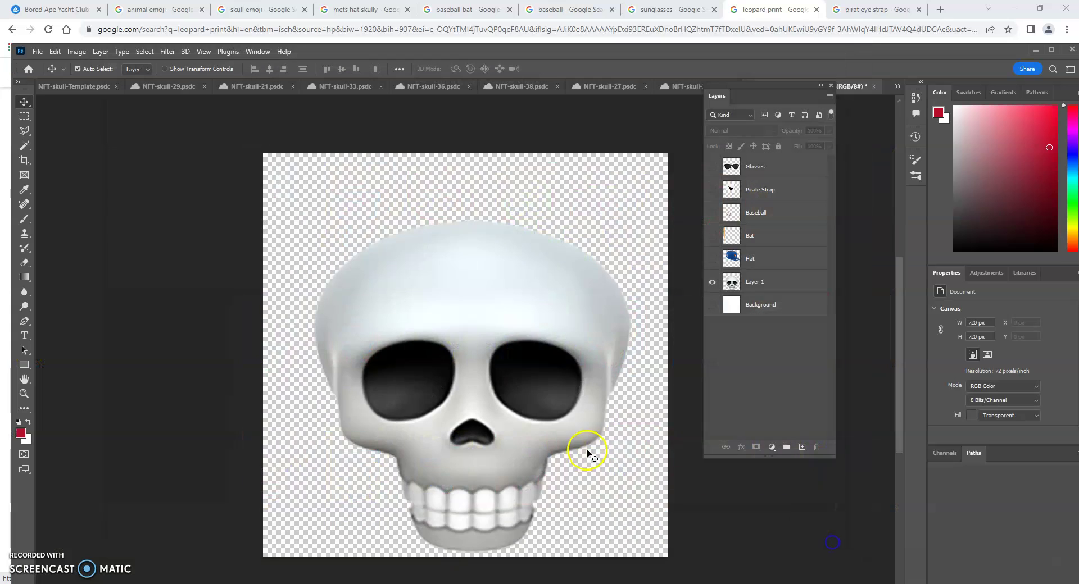
Toggle the visibility of Layer 1 to check which artwork it holds, leaving the layer shown
left_click(711, 283)
left_click(711, 282)
left_click(711, 282)
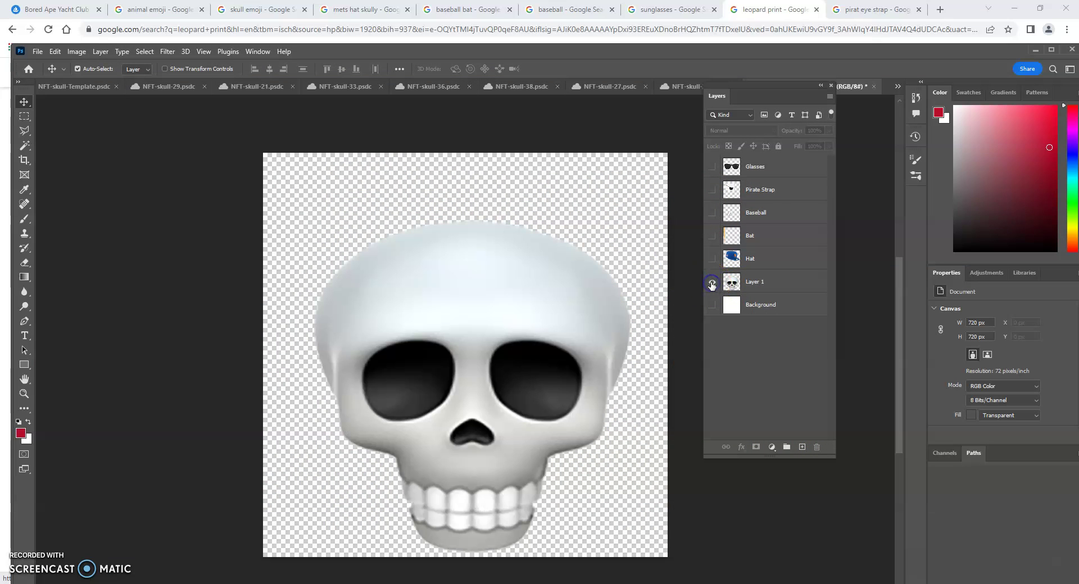
left_click(758, 282)
Switch to the browser and examine the ape artworks in the Bored Ape Yacht Club collection on OpenSea
key("alt+Tab")
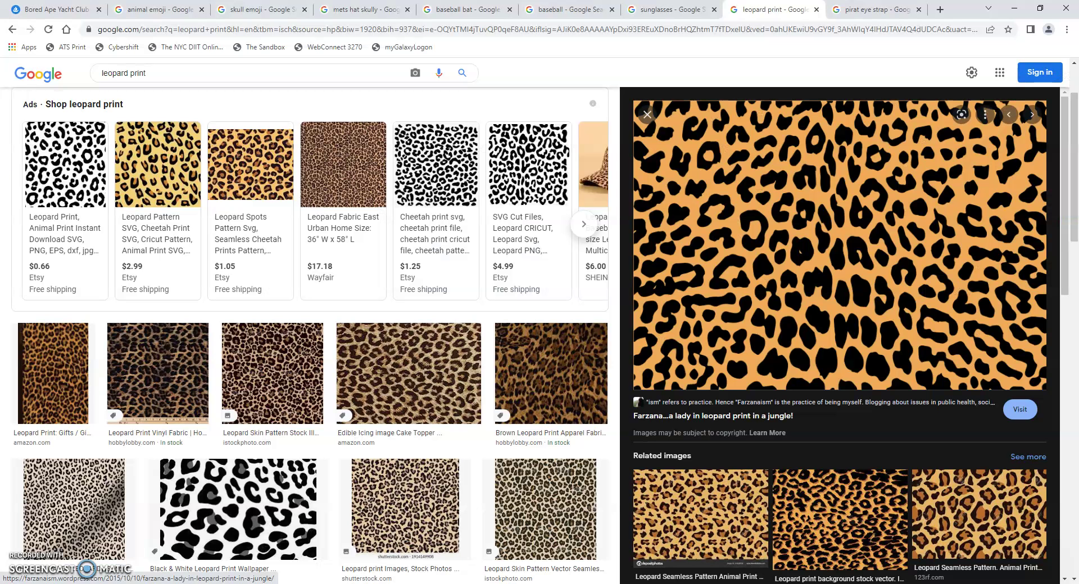
left_click(56, 10)
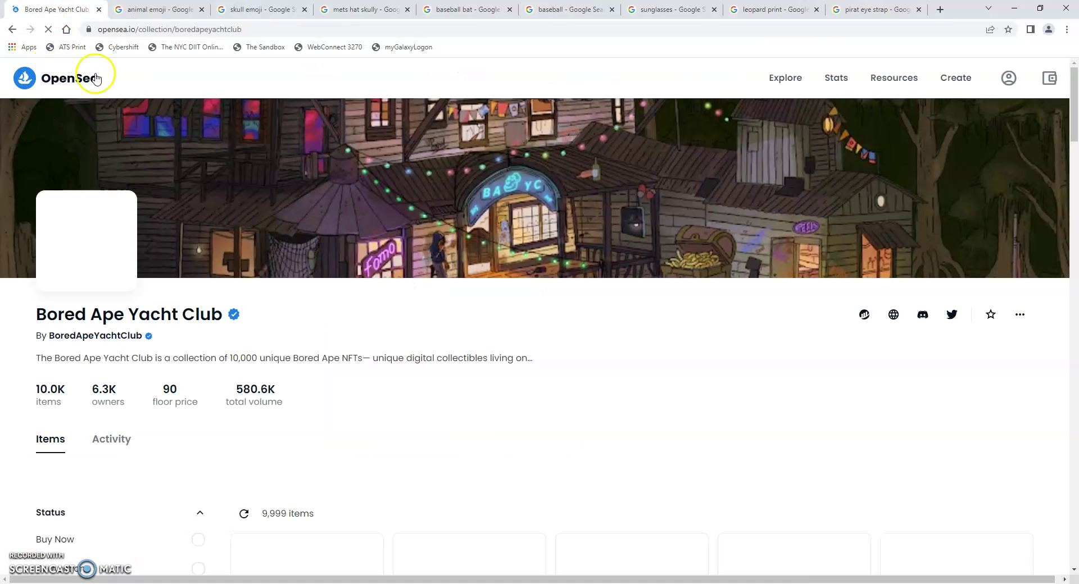
scroll(405, 304, "down", 5)
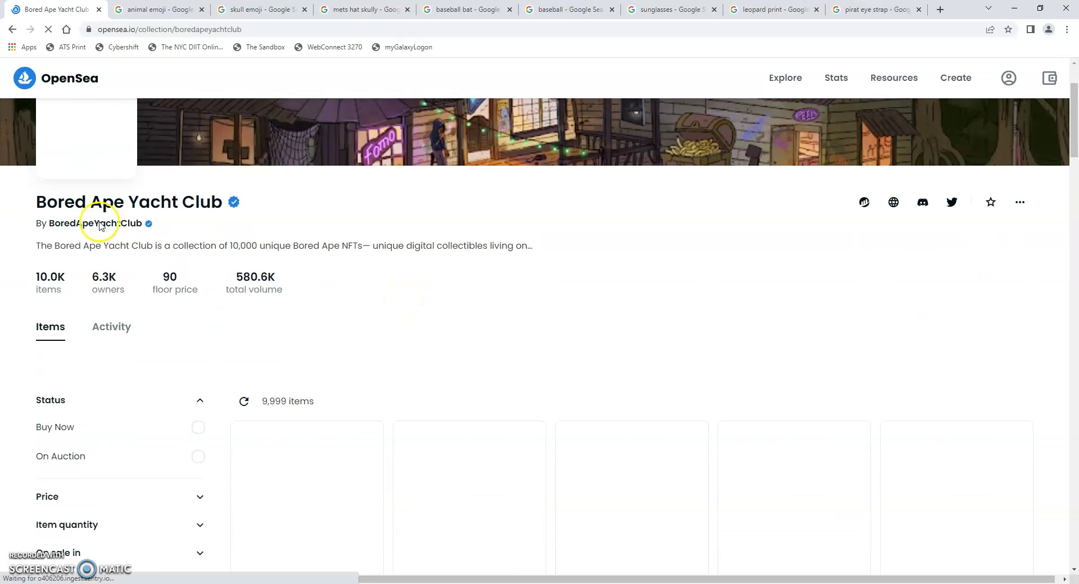
scroll(505, 314, "down", 4)
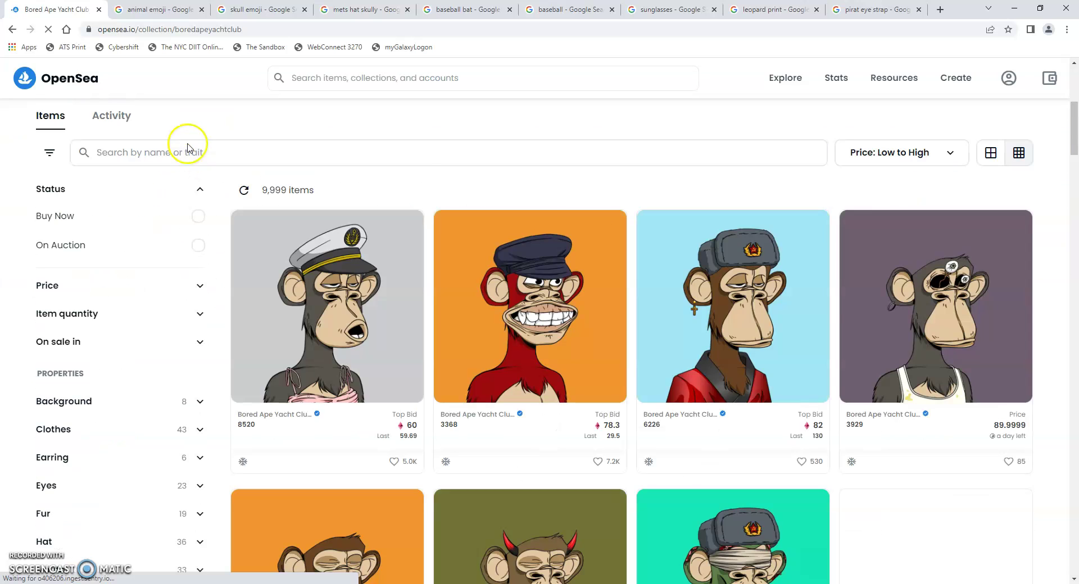
scroll(650, 363, "down", 4)
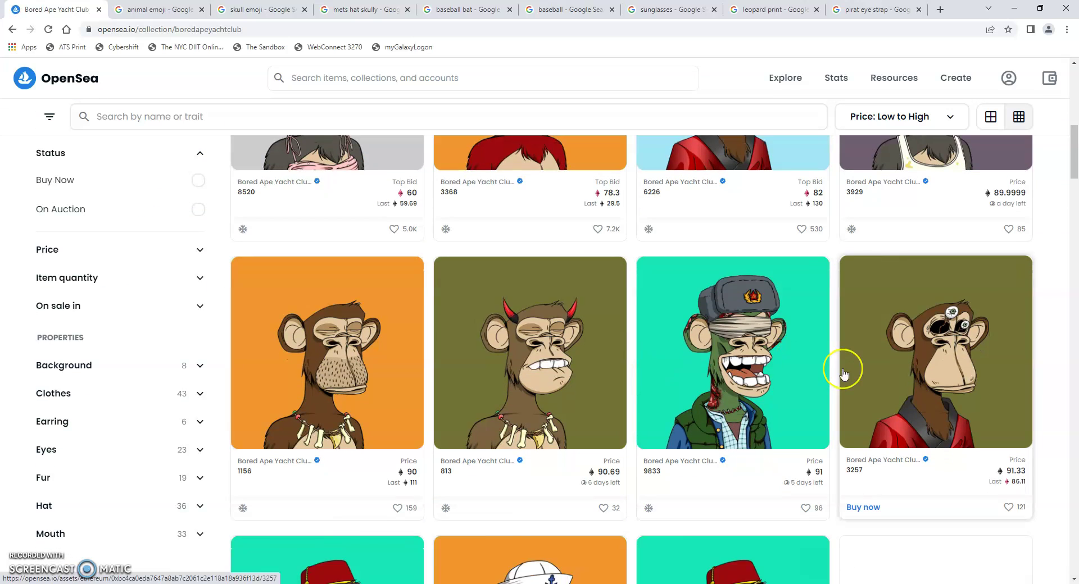
scroll(842, 368, "down", 5)
scroll(843, 373, "down", 2)
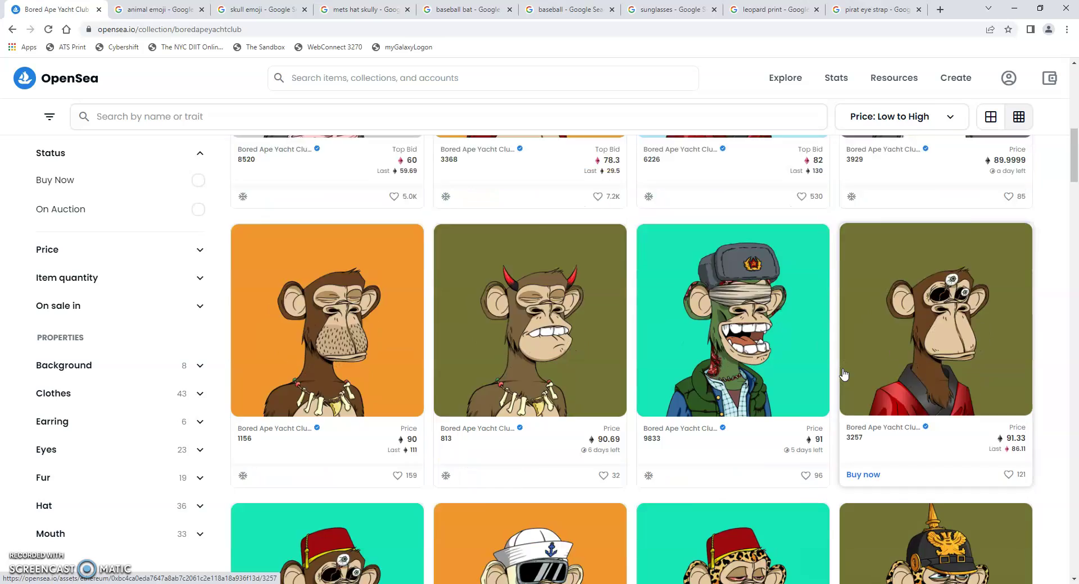
scroll(843, 373, "down", 4)
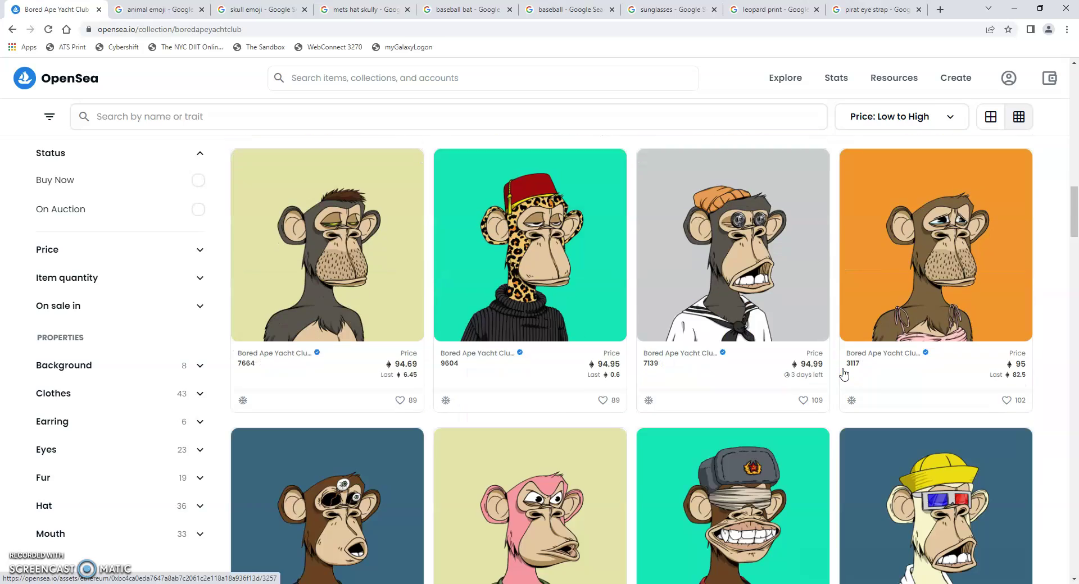
scroll(668, 308, "up", 15)
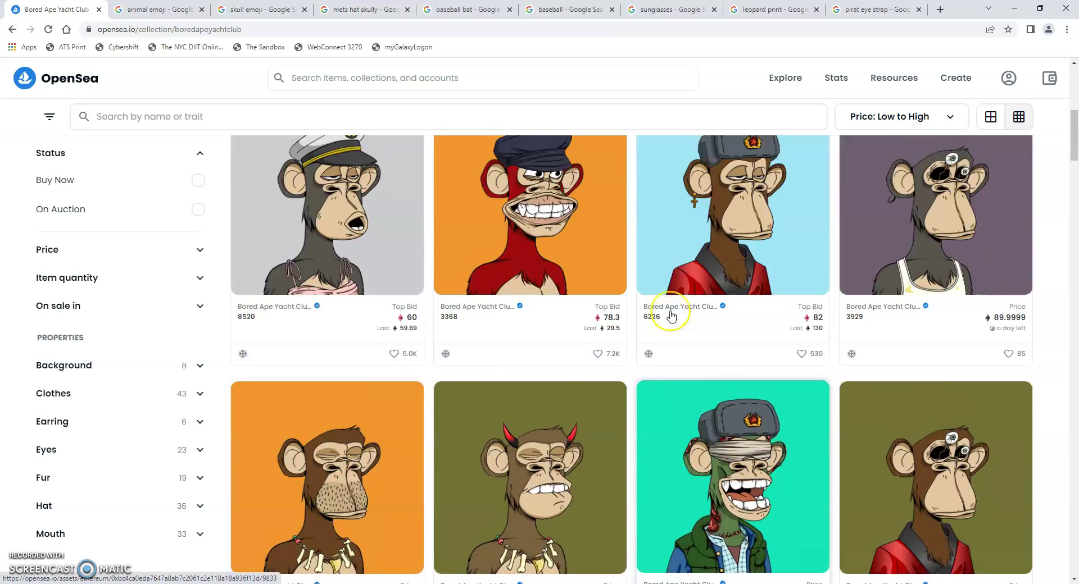
Look through the animal emoji image results for possible base characters
left_click(158, 9)
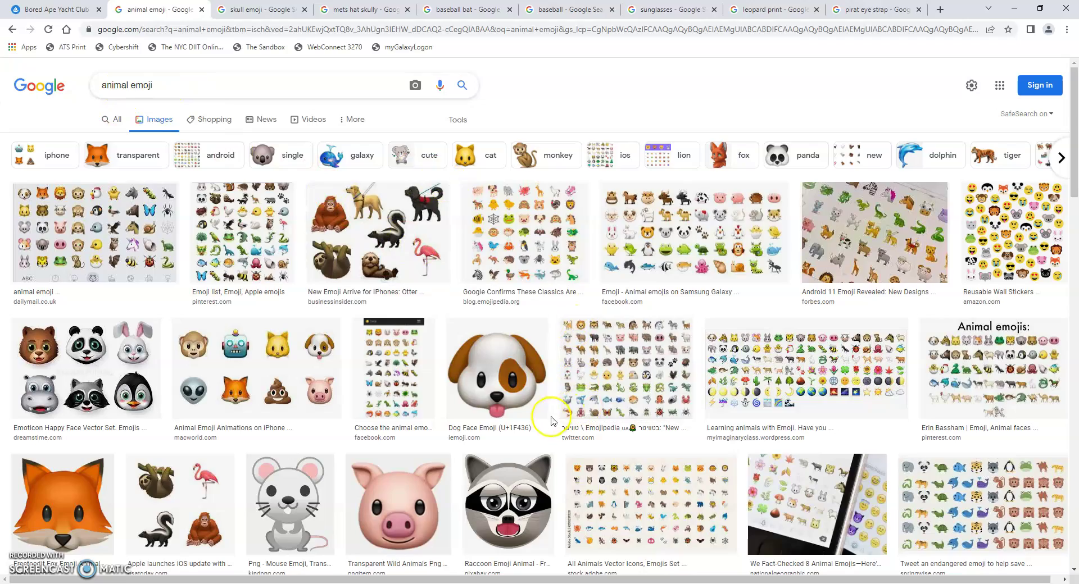
scroll(549, 421, "down", 4)
scroll(974, 440, "down", 6)
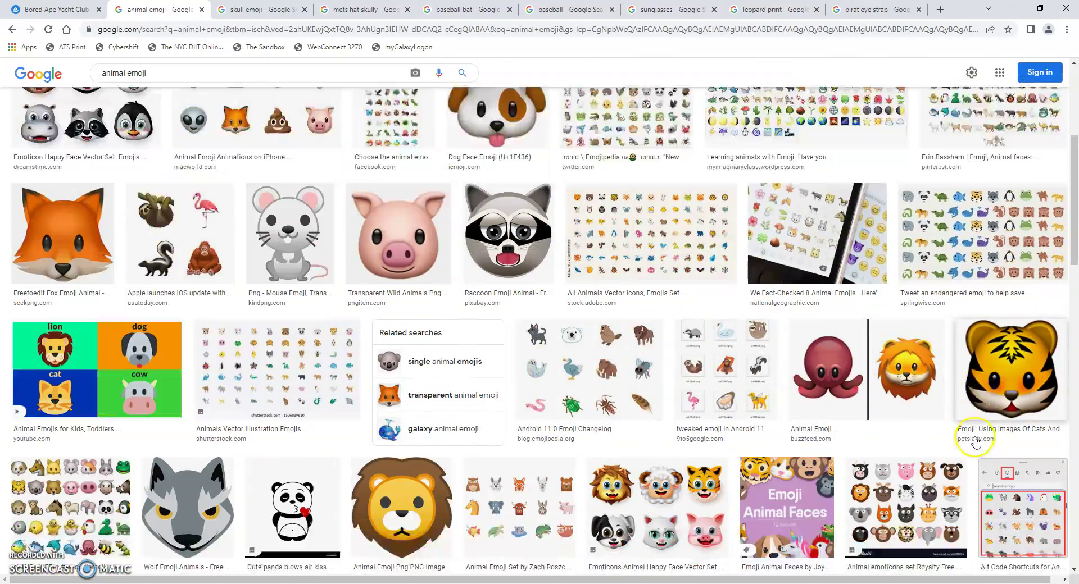
scroll(974, 440, "down", 1)
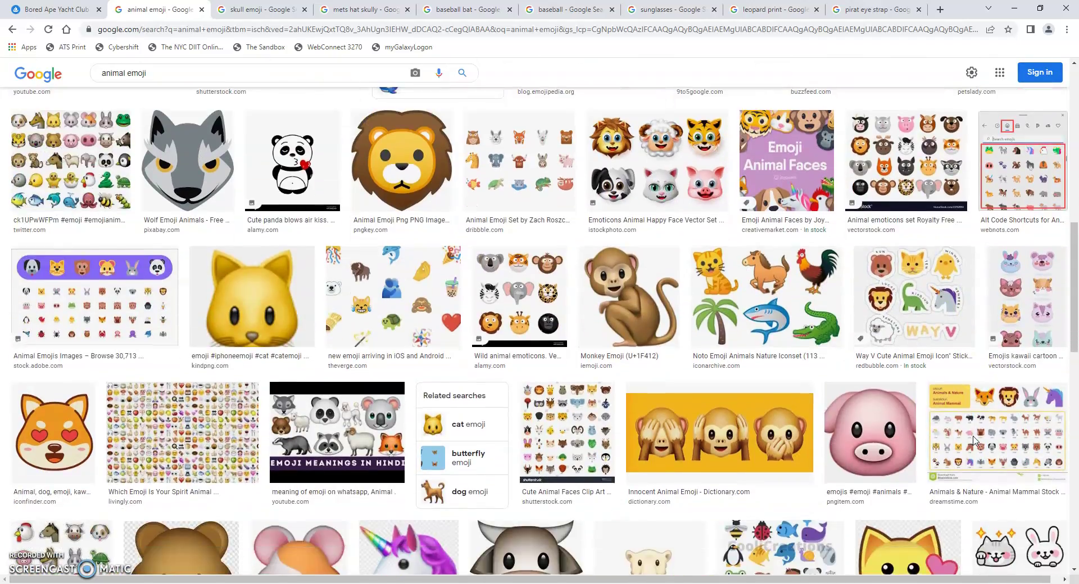
scroll(974, 440, "down", 2)
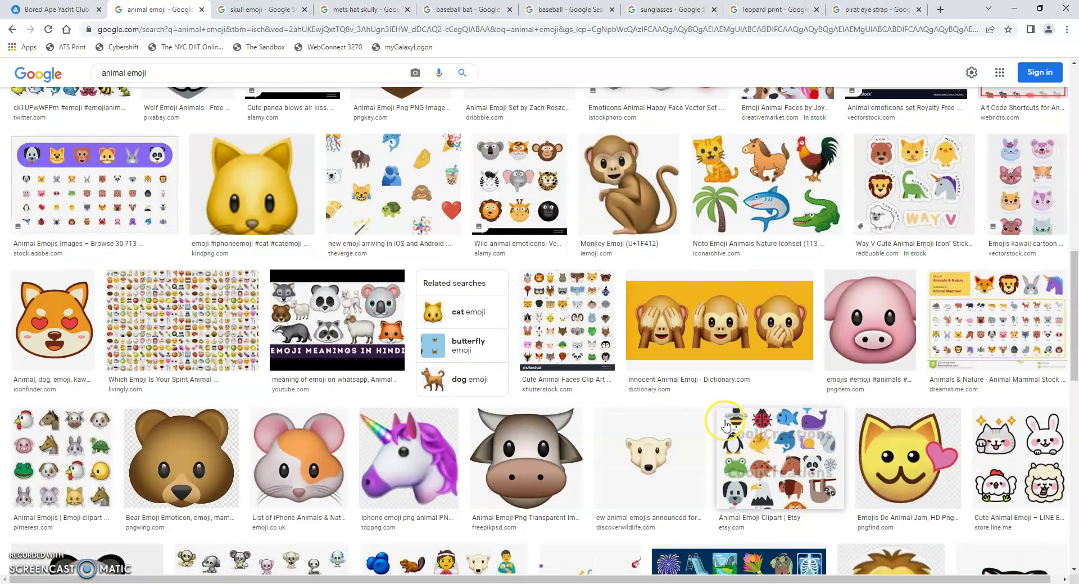
scroll(275, 258, "up", 6)
Go to the skull emoji image results and open the preview of the first iemoji.com skull
left_click(249, 12)
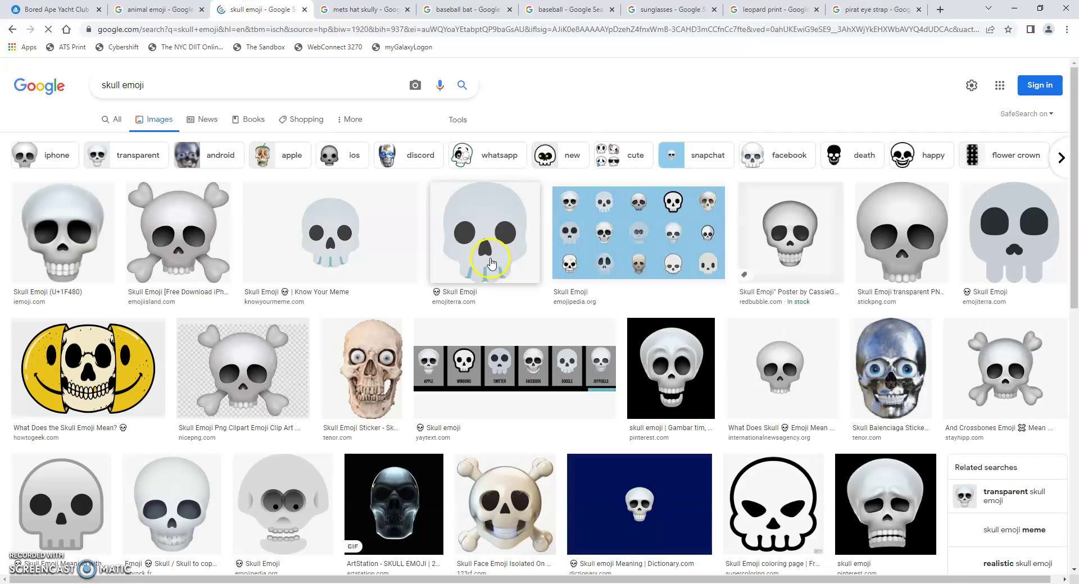
right_click(66, 244)
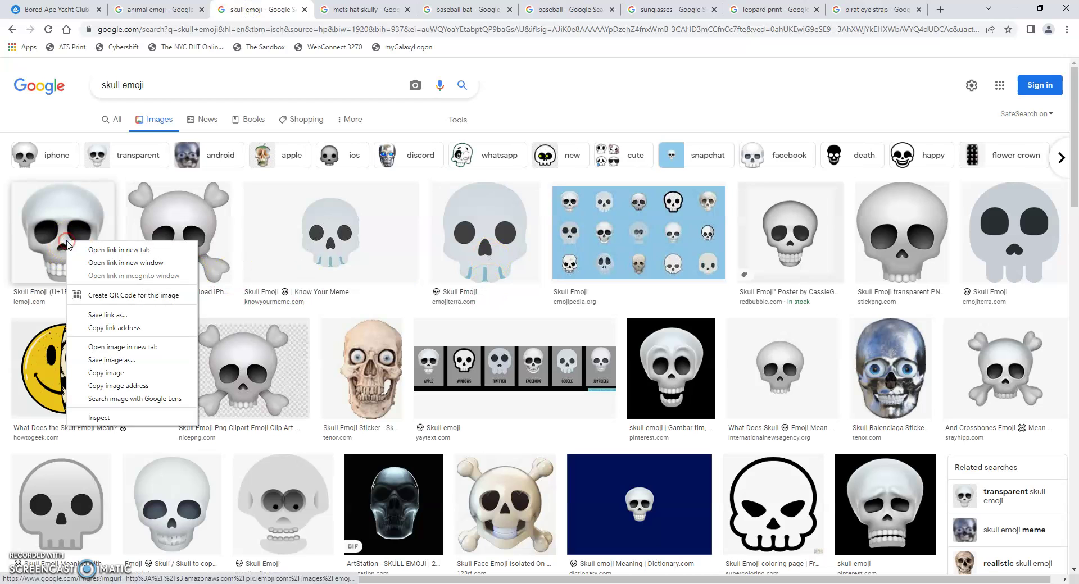
left_click(52, 226)
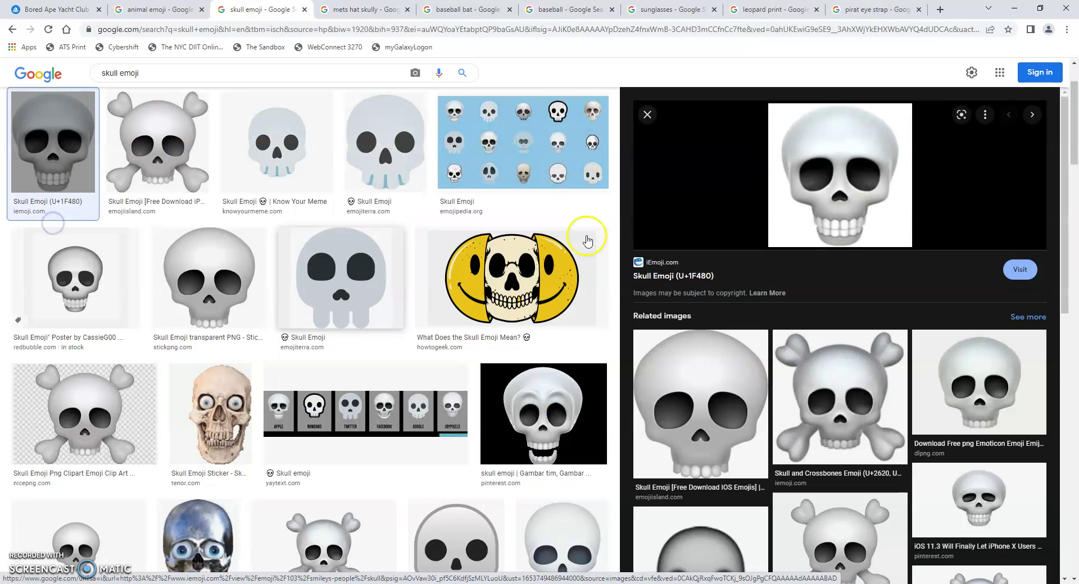
right_click(842, 179)
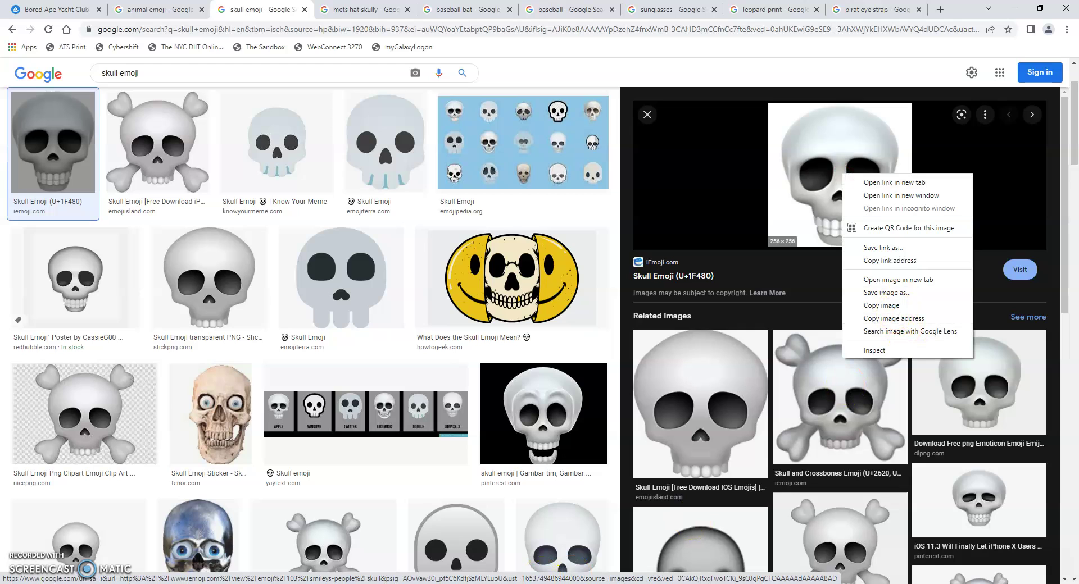
Switch to Photoshop to check the skull on Layer 1 by hiding and showing it, and return to the browser
left_click(466, 548)
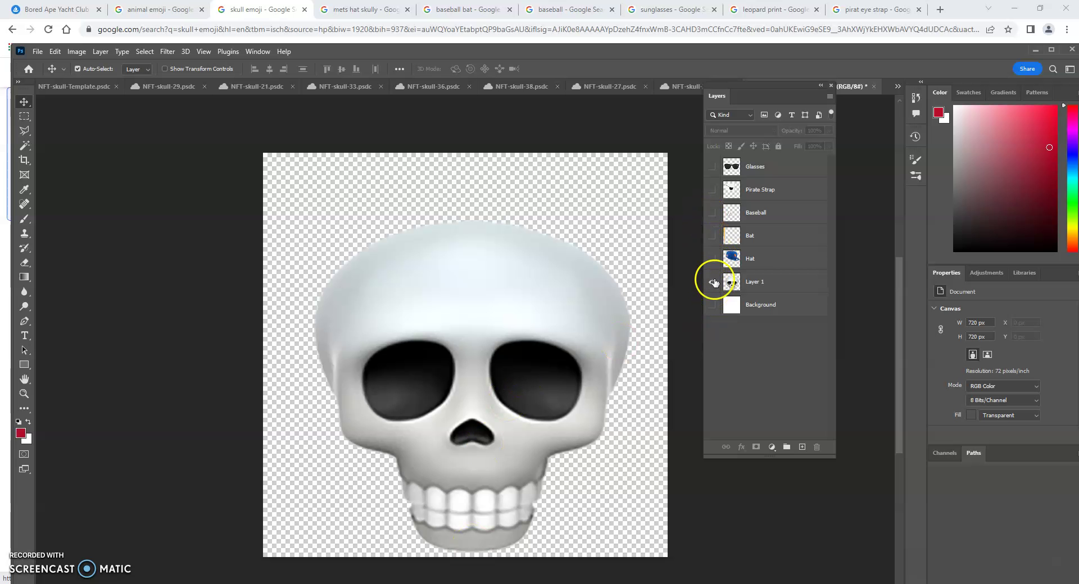
left_click(711, 282)
left_click(711, 282)
key("alt+Tab")
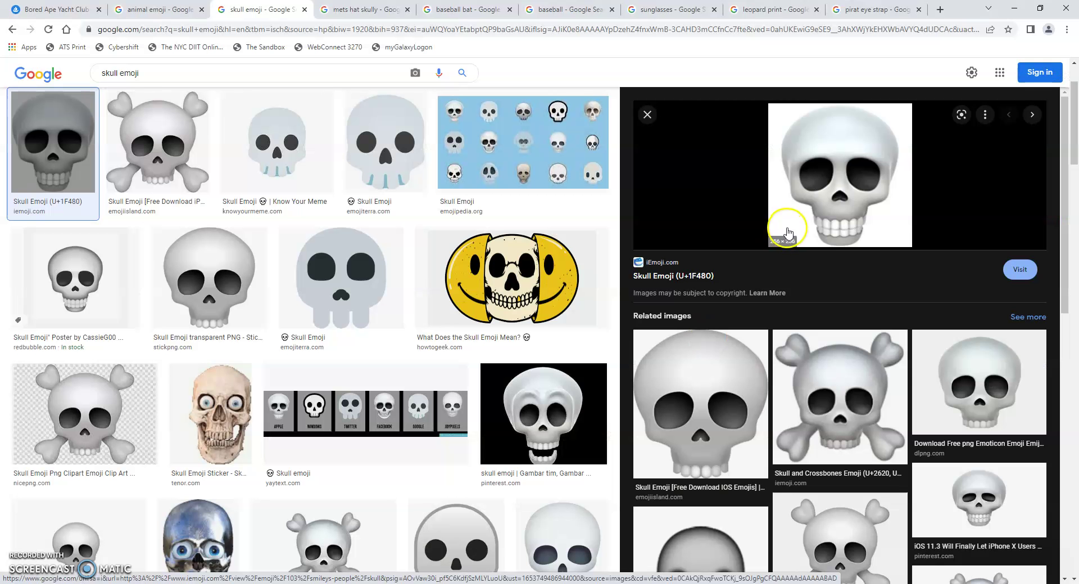
Try to copy the previewed skull emoji and paste it into the Photoshop document as a new layer
right_click(822, 195)
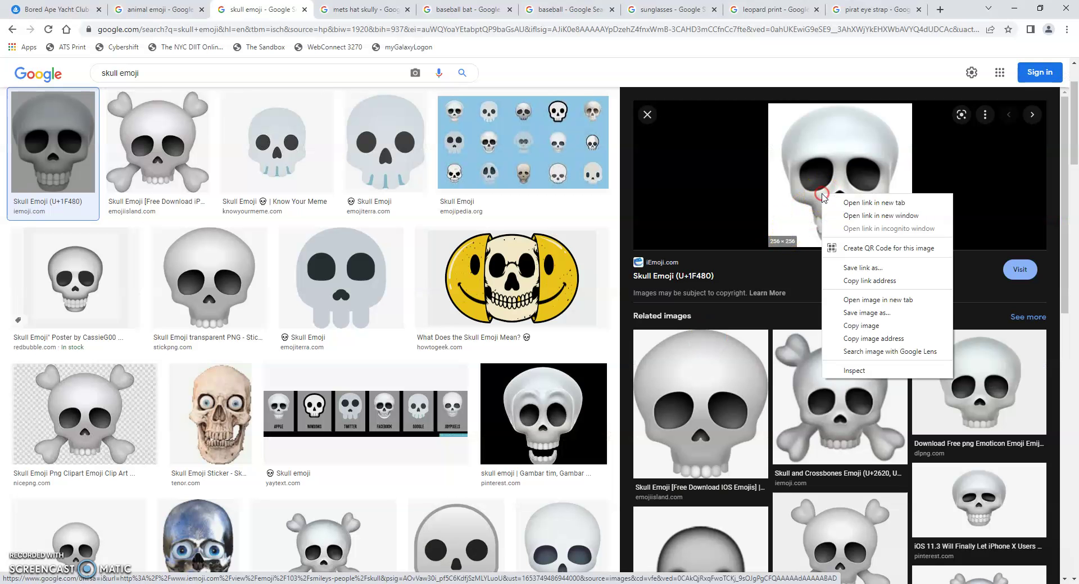
left_click(873, 326)
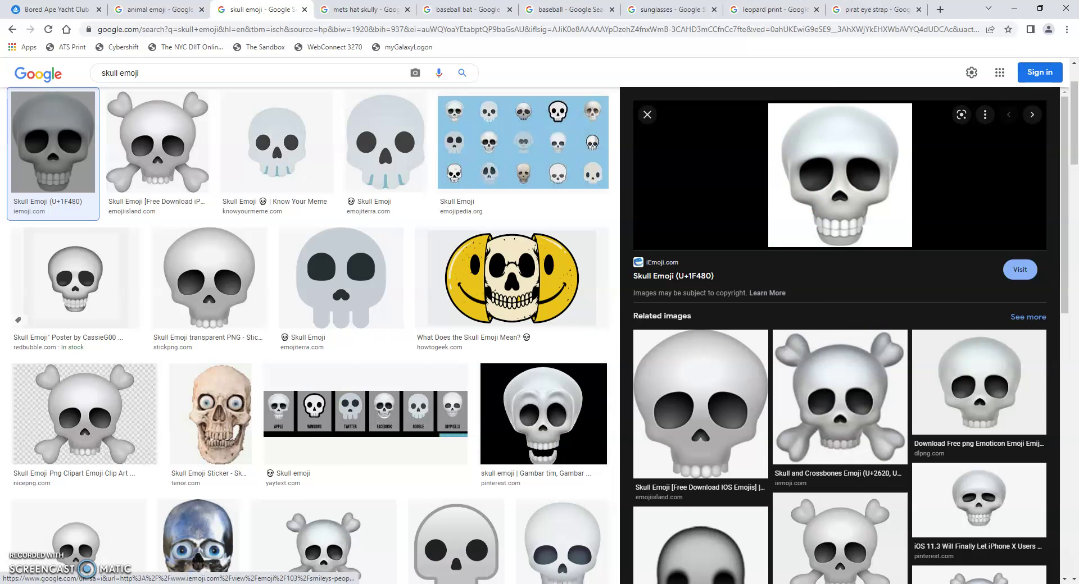
key("alt+Tab")
left_click(55, 51)
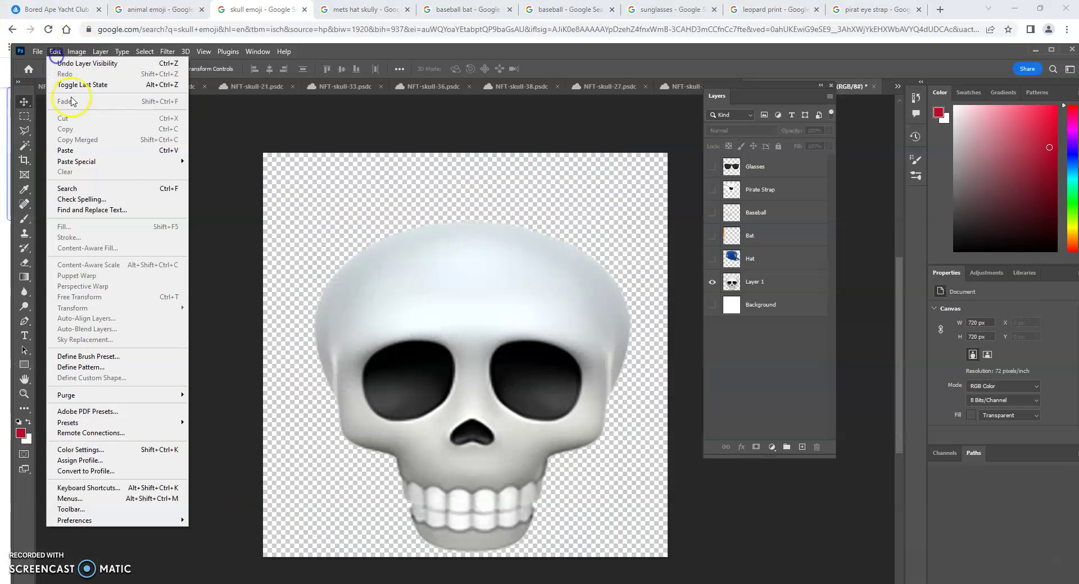
mouse_move(90, 161)
left_click(213, 171)
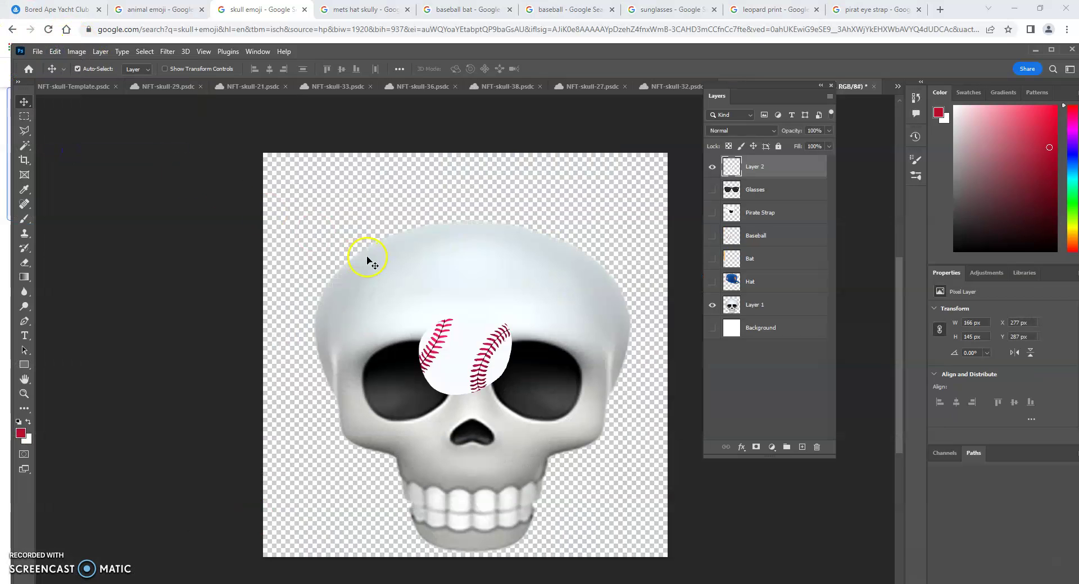
key("ctrl+z")
key("ctrl+z")
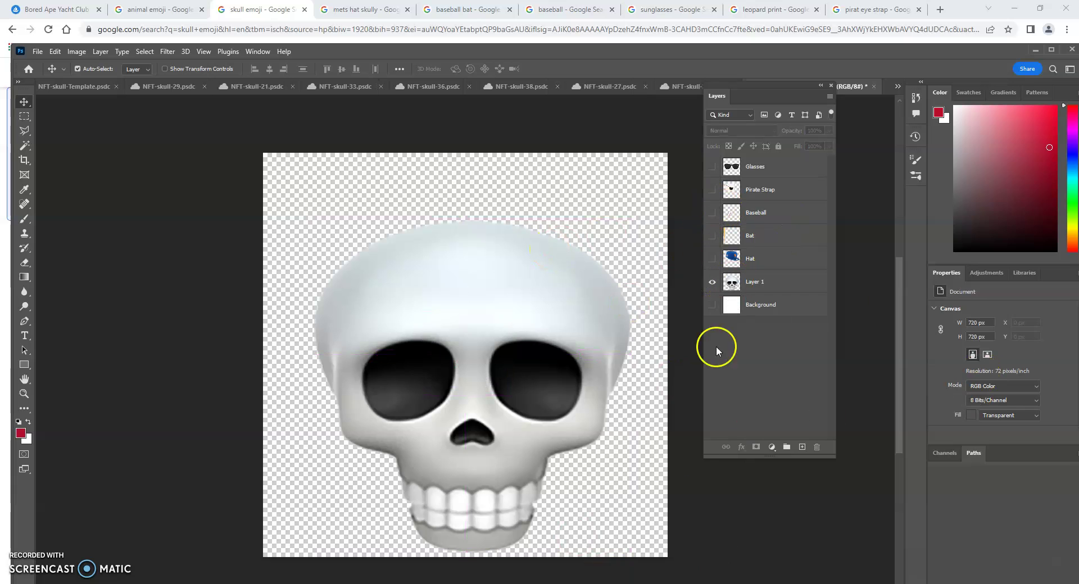
Switch back to the browser and copy the previewed iemoji.com skull image again
key("alt+Tab")
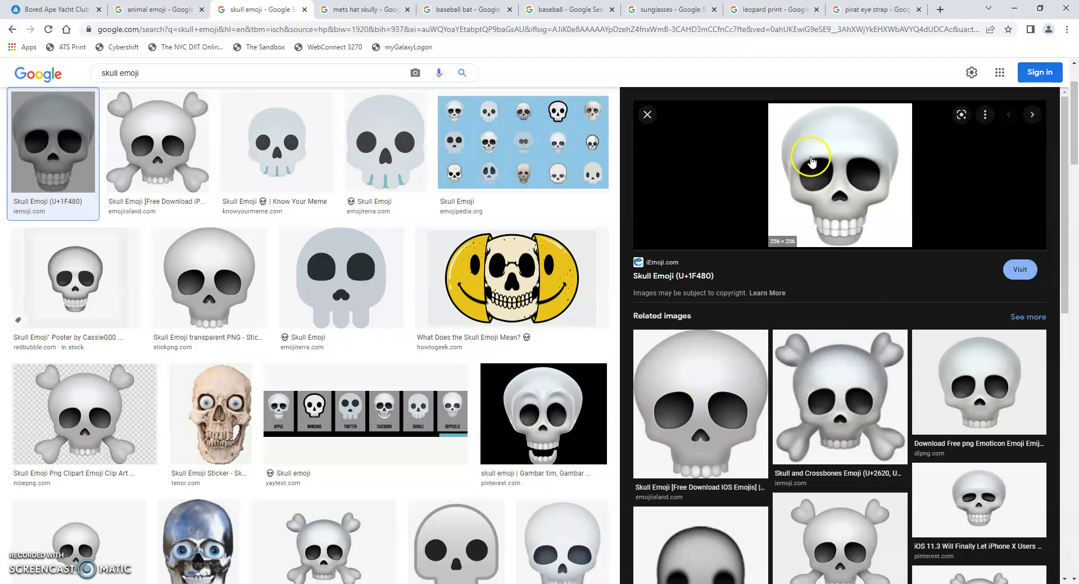
right_click(842, 203)
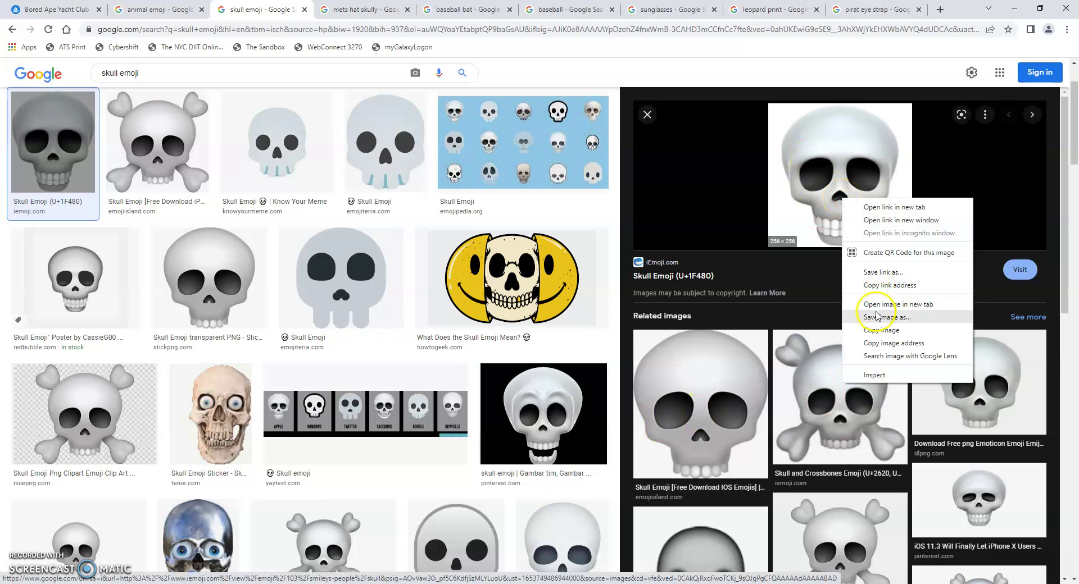
left_click(890, 339)
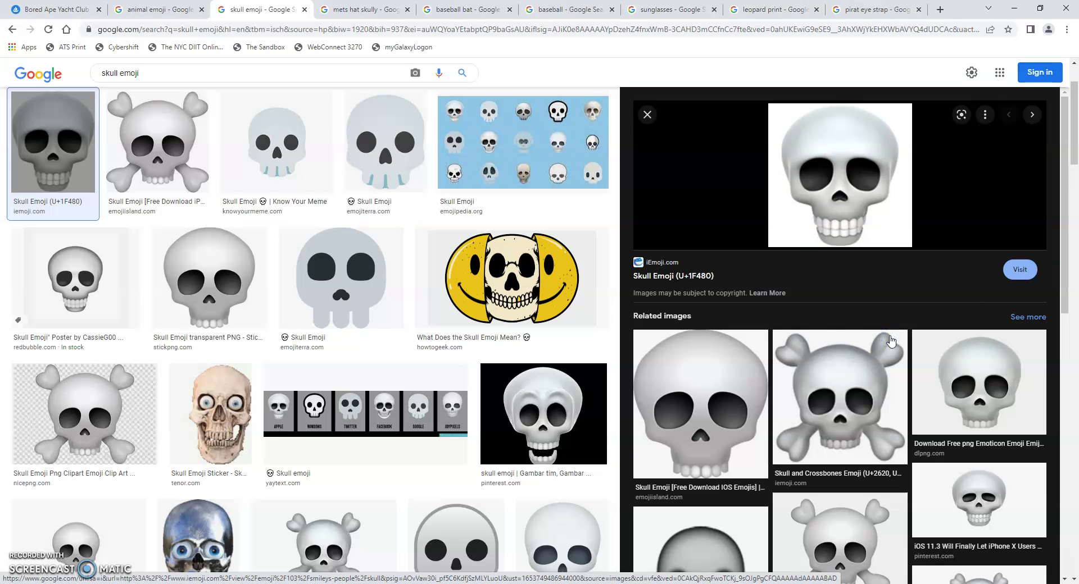
Switch to Photoshop and paste the copied skull emoji into the document as a new layer
key("alt+Tab")
left_click(125, 109)
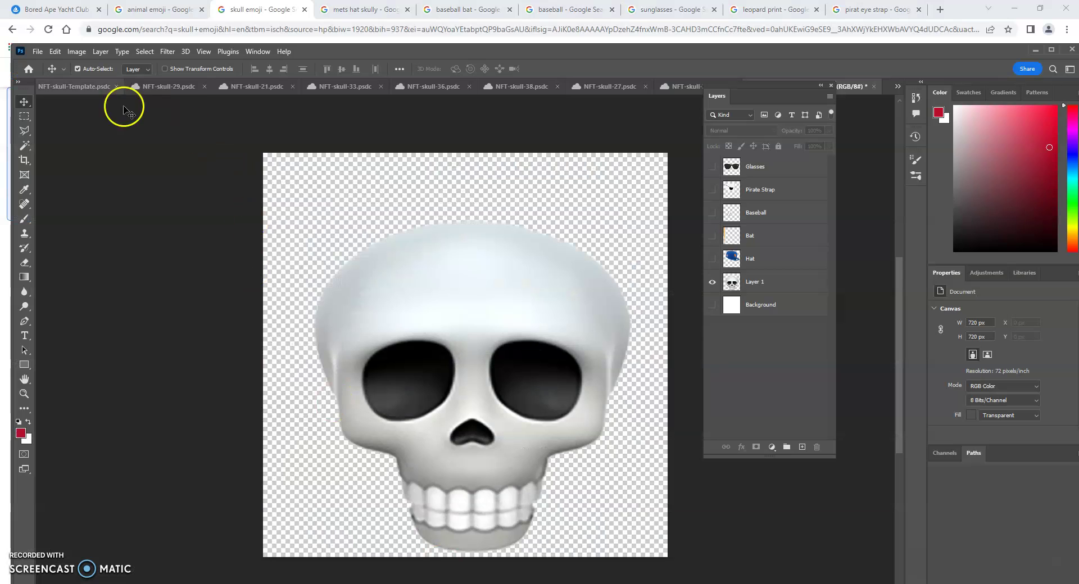
left_click(54, 50)
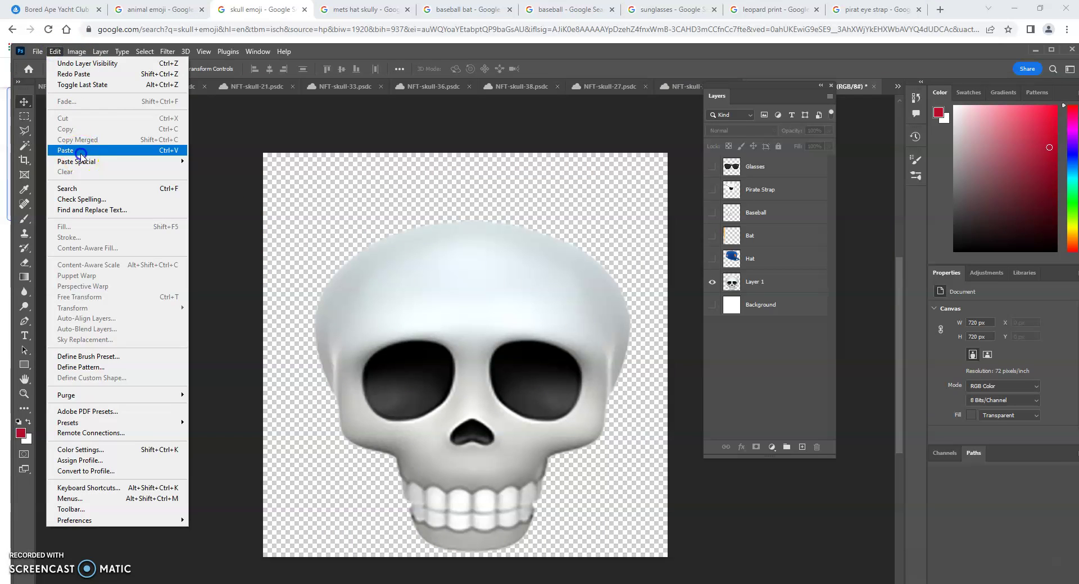
left_click(80, 153)
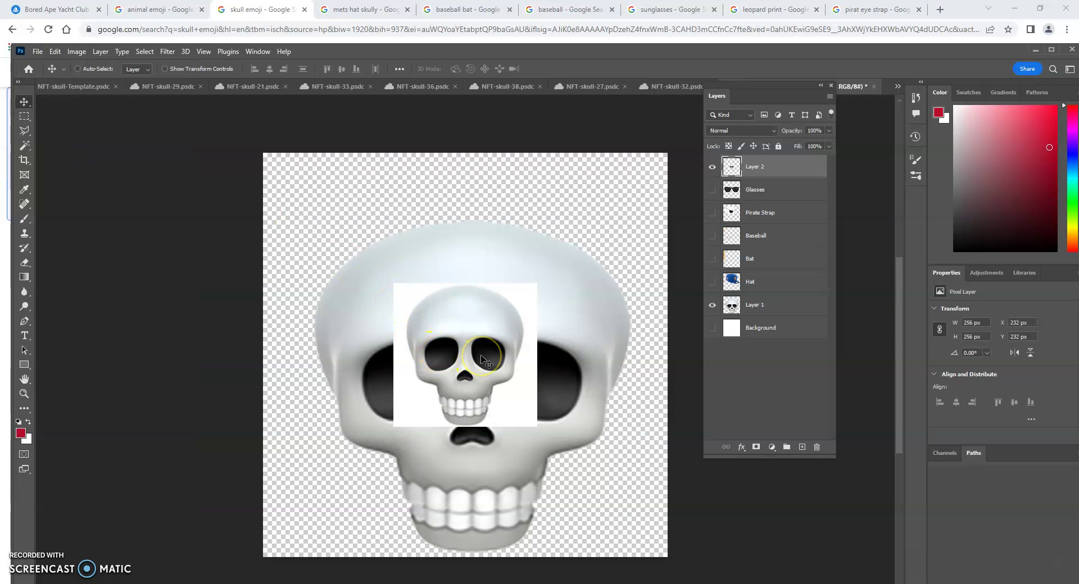
Scale the pasted skull up to about 192% and position it over the larger skull on Layer 1
key("ctrl+t")
left_click_drag(395, 283, 264, 157)
left_click_drag(335, 252, 404, 312)
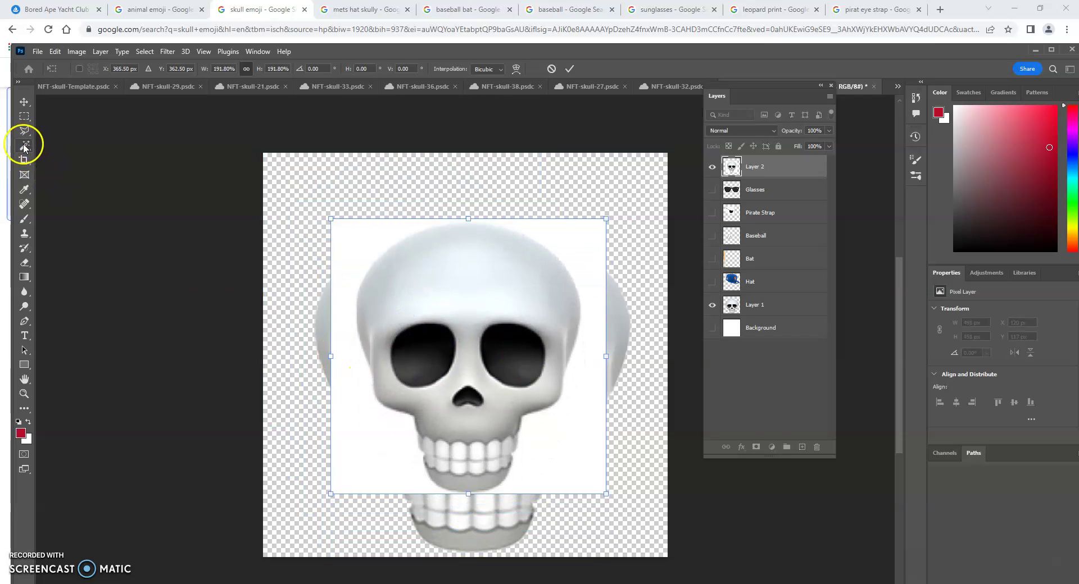
key("alt+Tab")
key("alt+Tab")
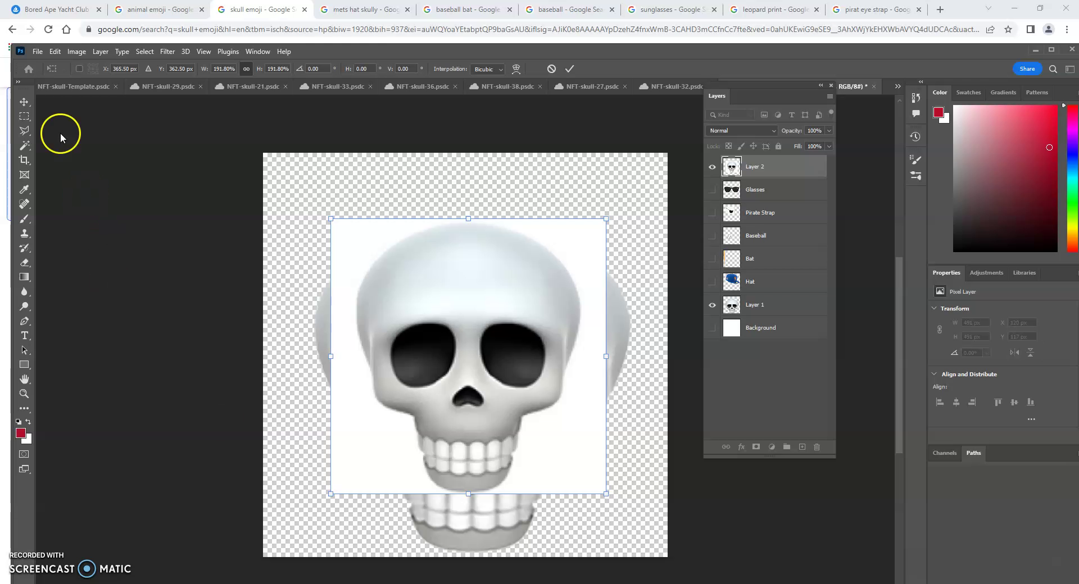
Delete the white background around the pasted skull with the Magic Wand, then hide Layer 2 and clear the selection
left_click_drag(24, 146, 50, 156)
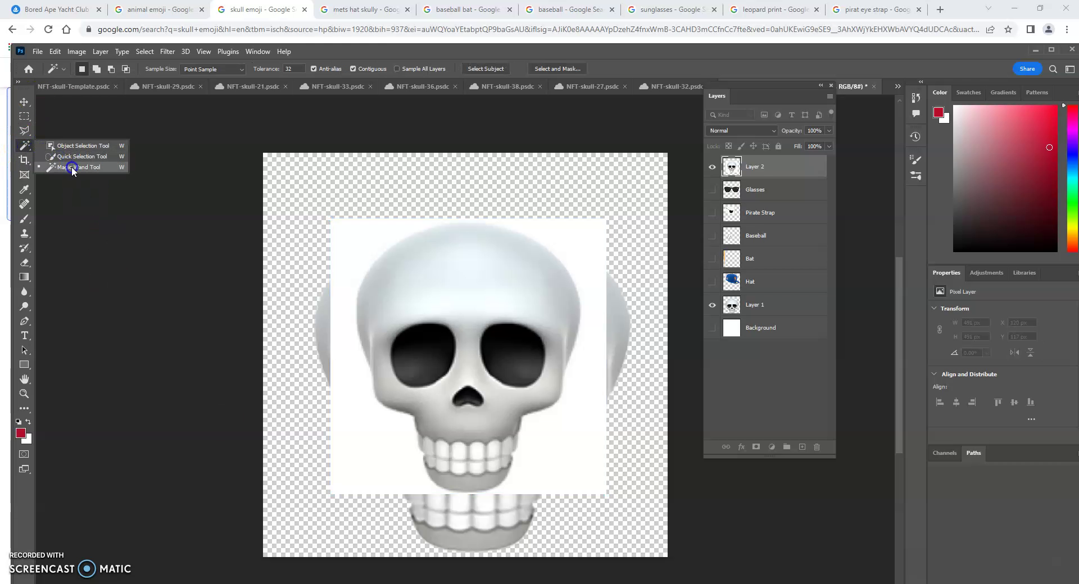
left_click(348, 241)
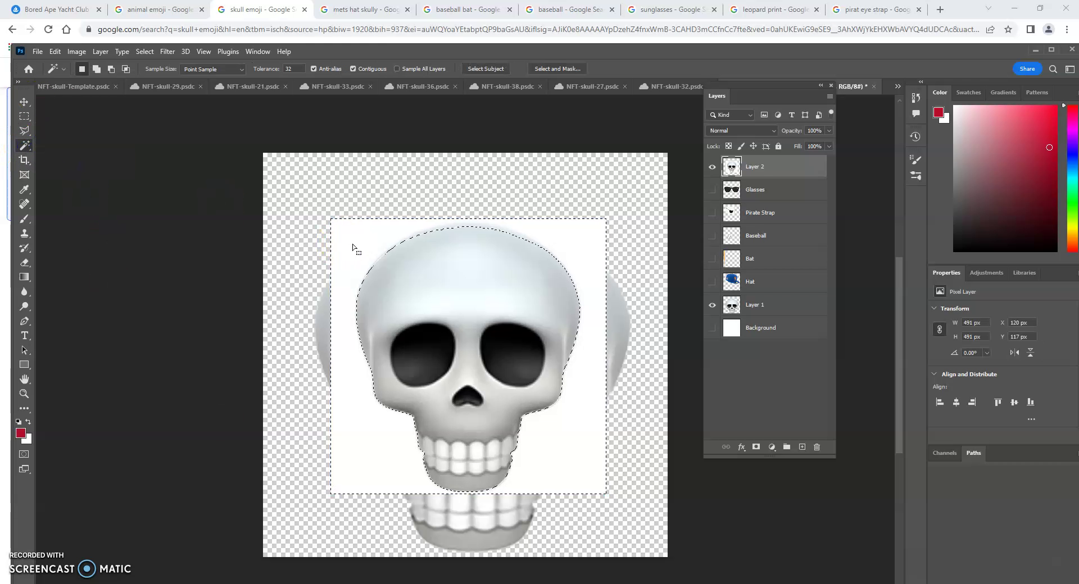
key("Delete")
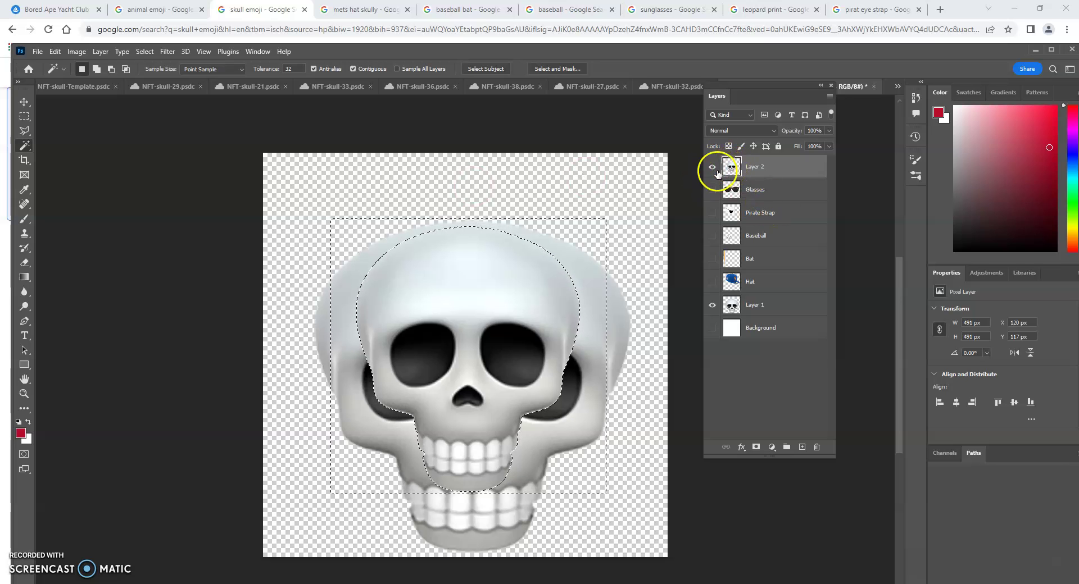
left_click(711, 168)
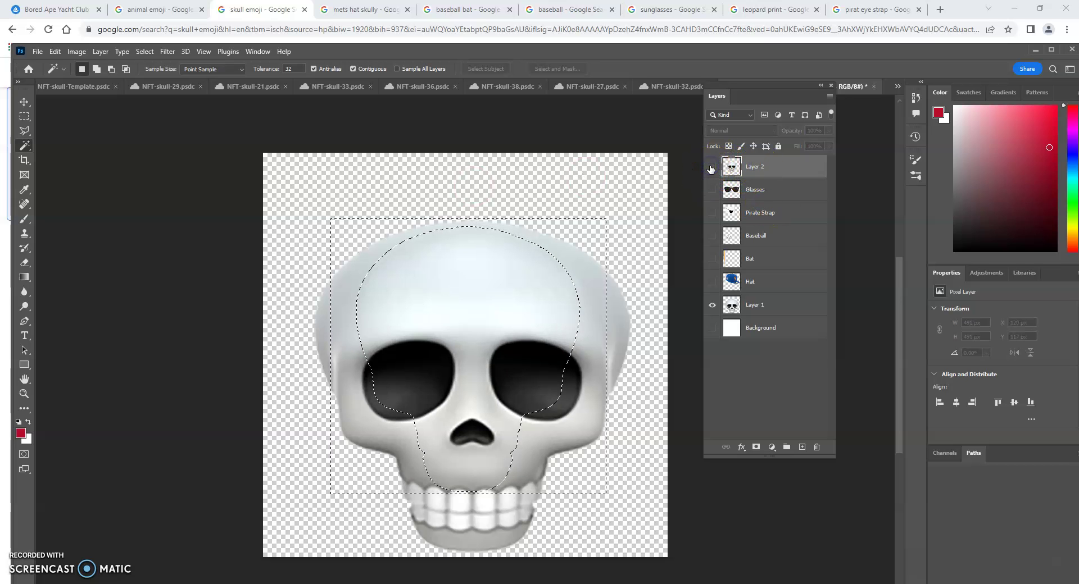
left_click(303, 312)
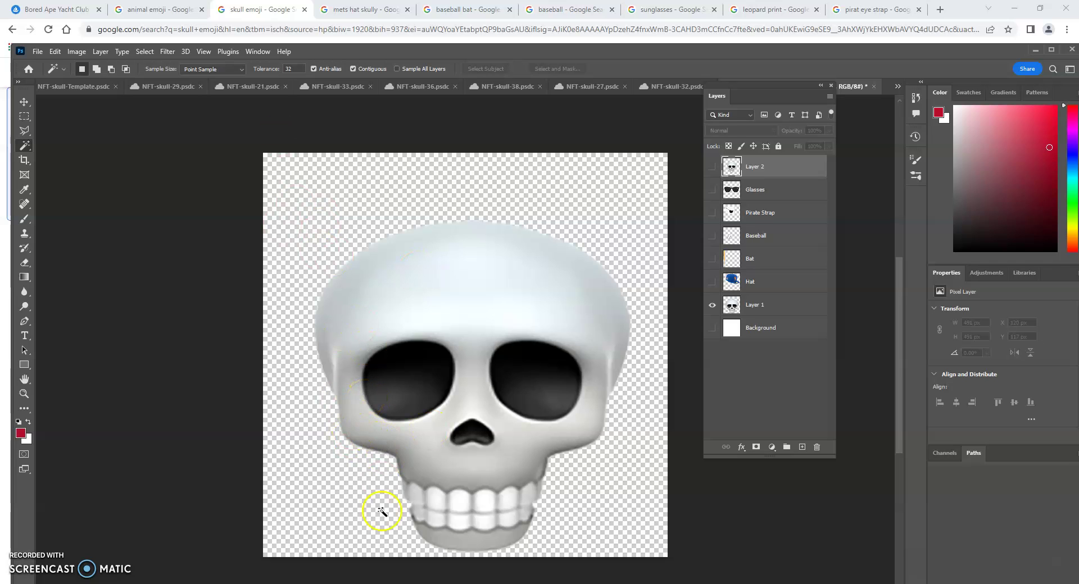
Switch to the browser to view the mets hat skully image results and return to Photoshop
key("alt+Tab")
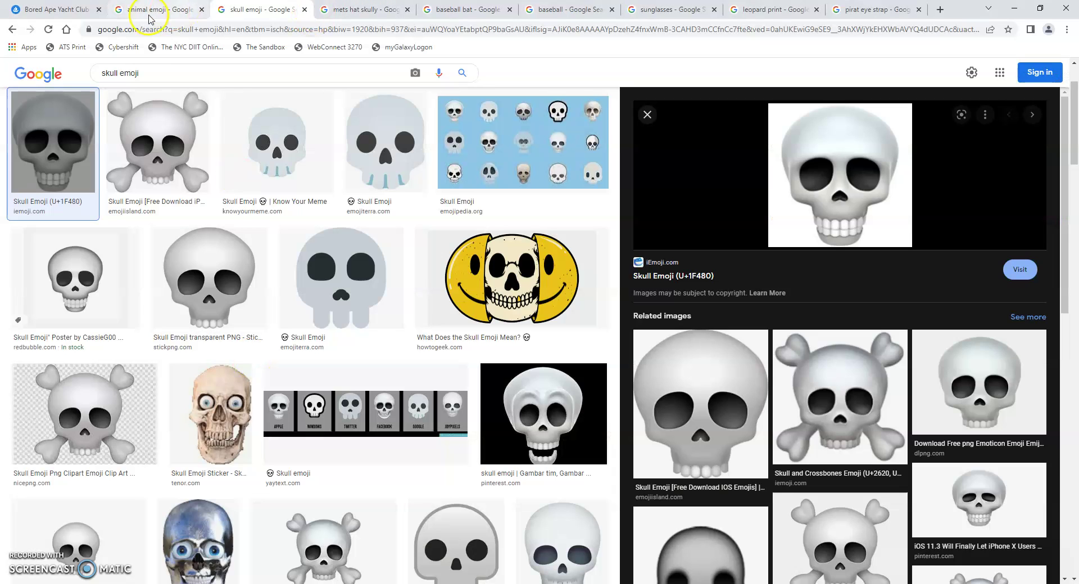
left_click(362, 11)
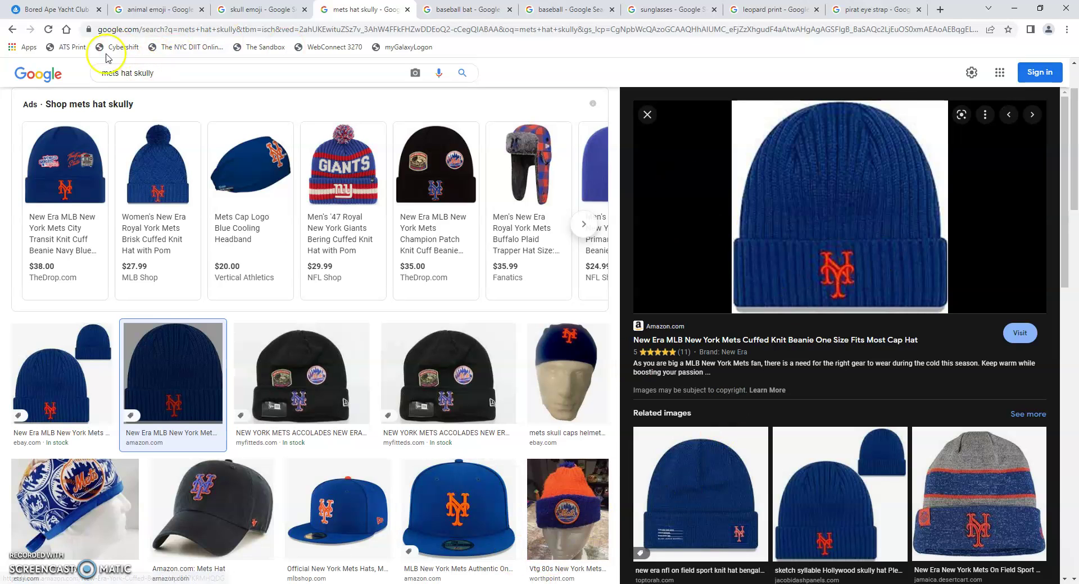
key("alt+Tab")
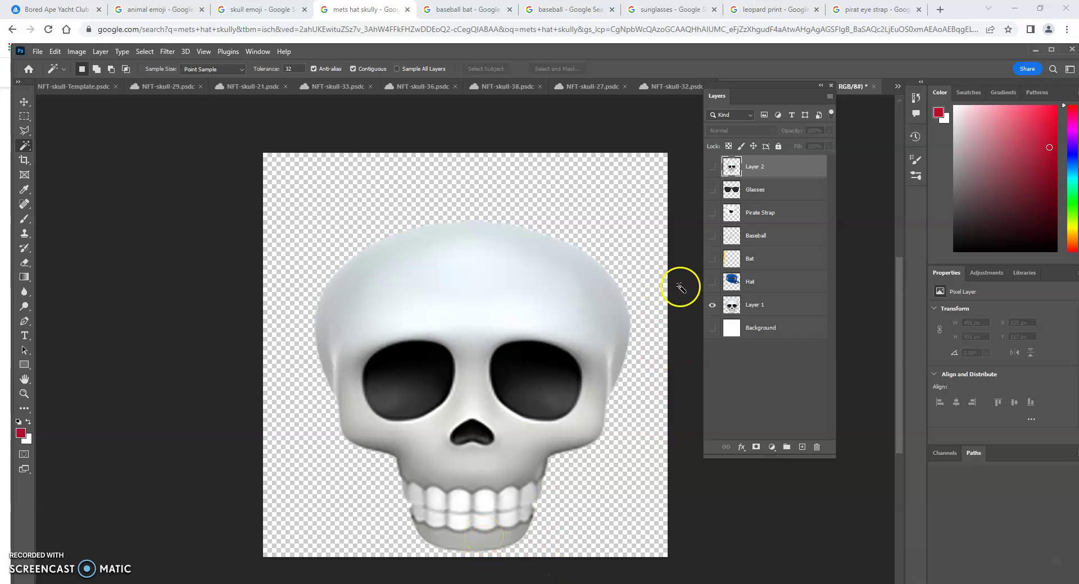
Show the Hat layer on the skull and make it the active layer
left_click(712, 282)
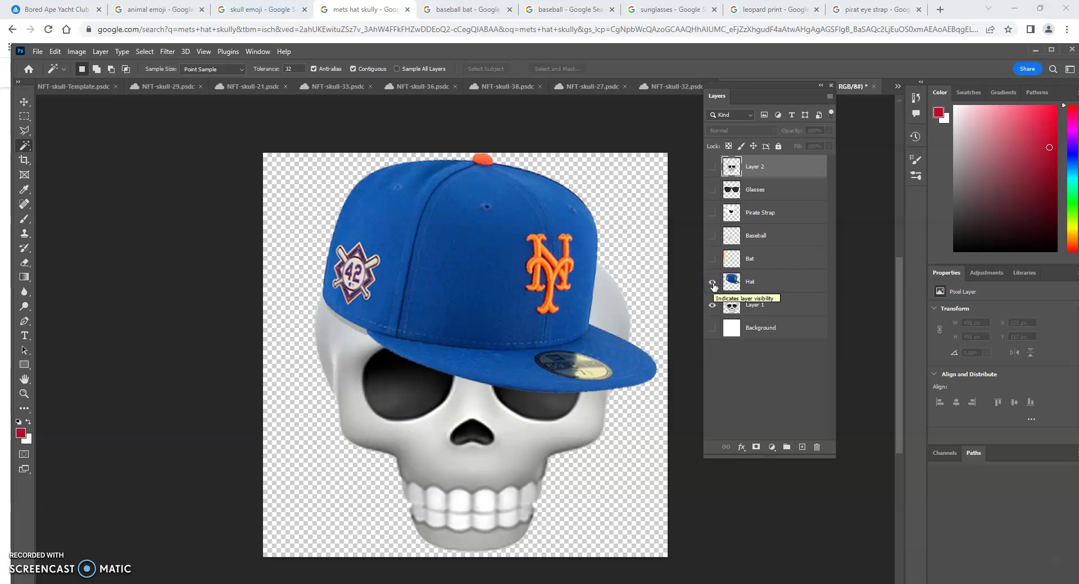
left_click(712, 282)
left_click(713, 283)
left_click(166, 53)
left_click(158, 228)
left_click(772, 288)
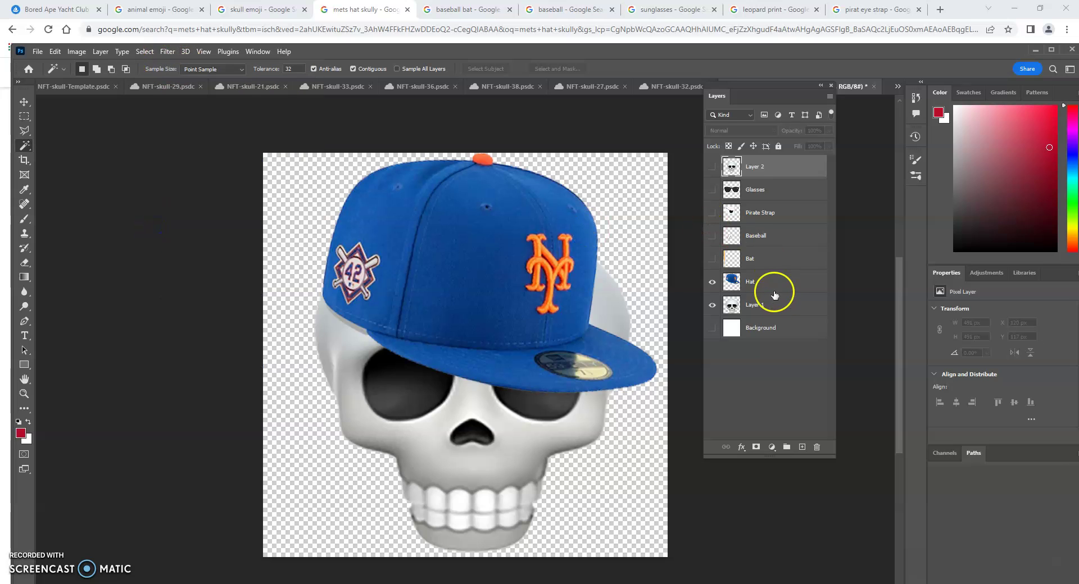
Apply the Filter Gallery's Cutout effect to the Hat layer with 4 levels, edge simplicity 4 and edge fidelity 2
left_click(167, 52)
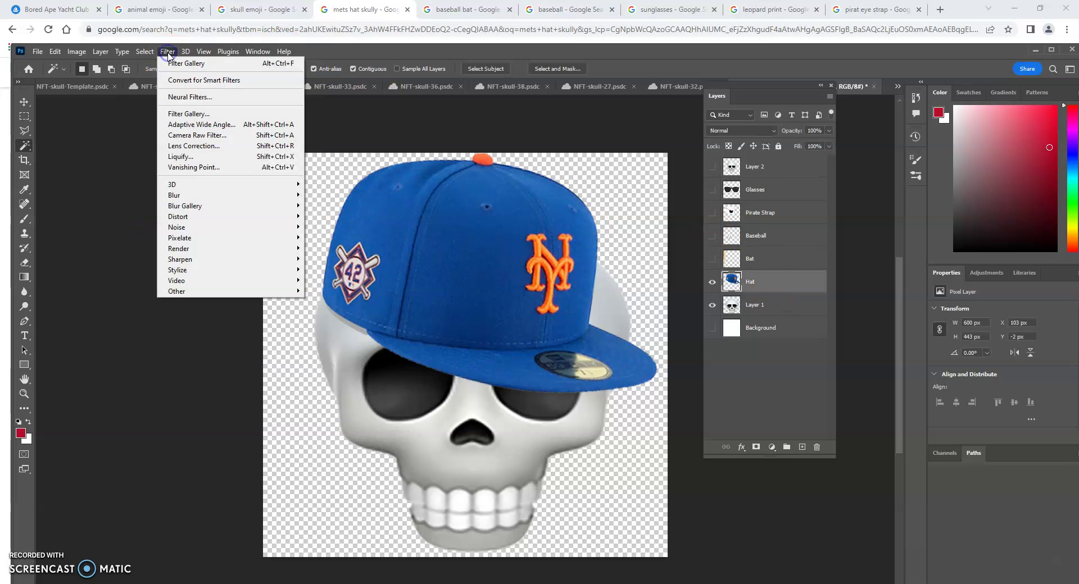
left_click(187, 114)
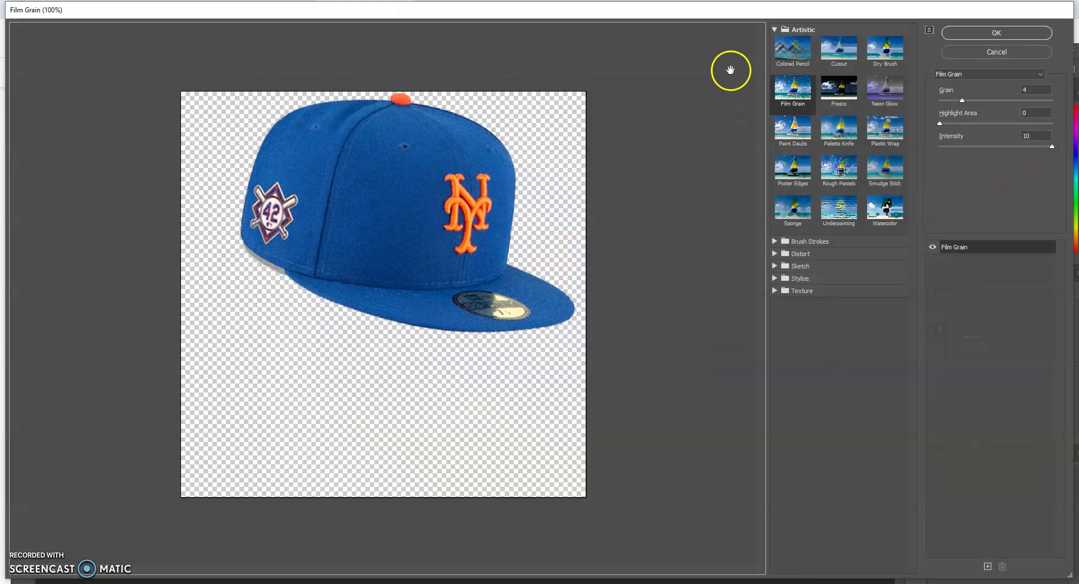
left_click(838, 49)
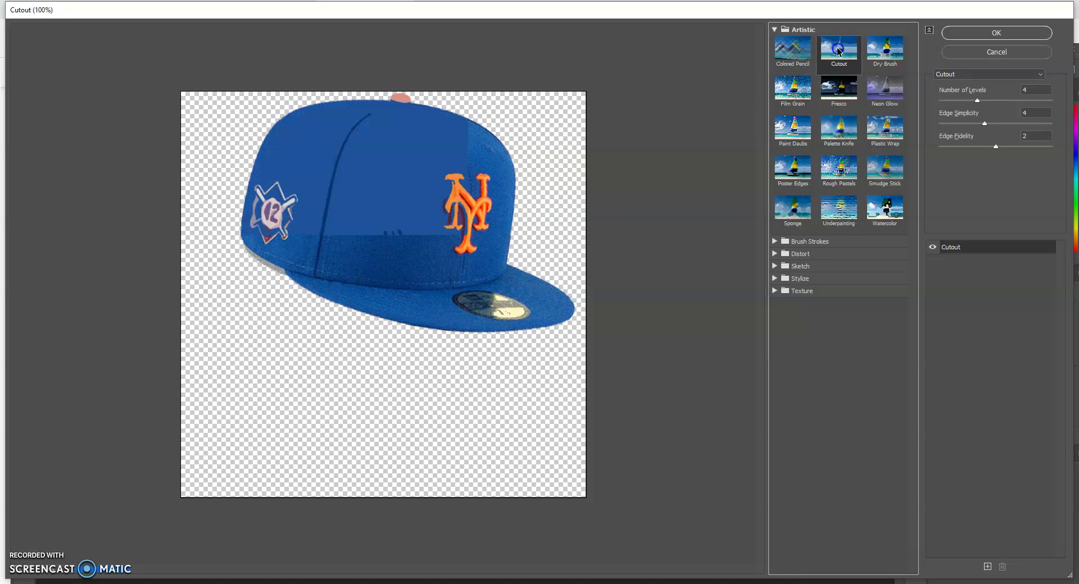
left_click(1006, 34)
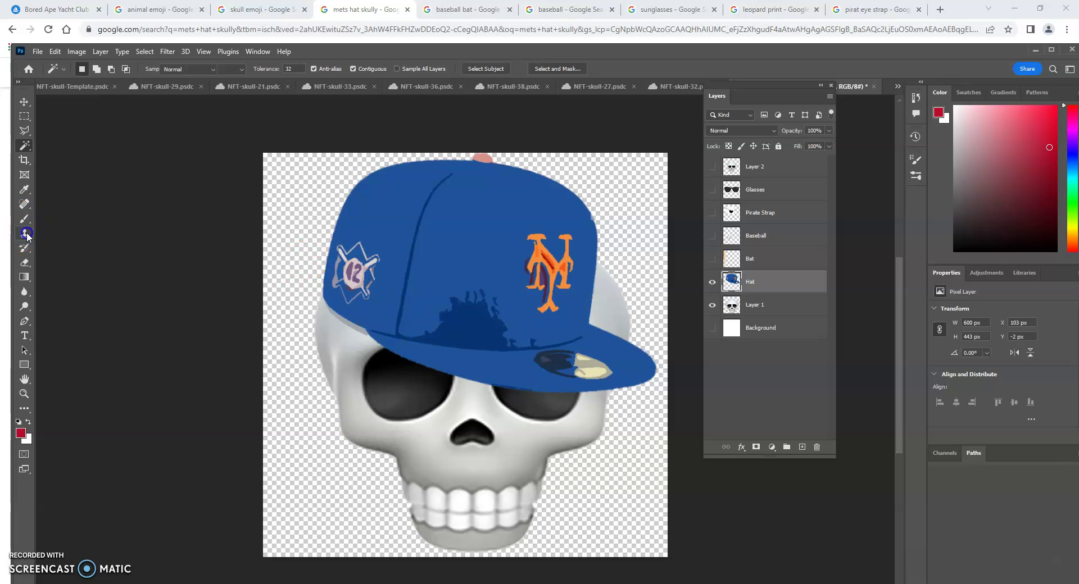
Start cloning over the cap's side patch with the Clone Stamp tool and set a Soft Round brush of 51 px
left_click(25, 234)
left_click(75, 229)
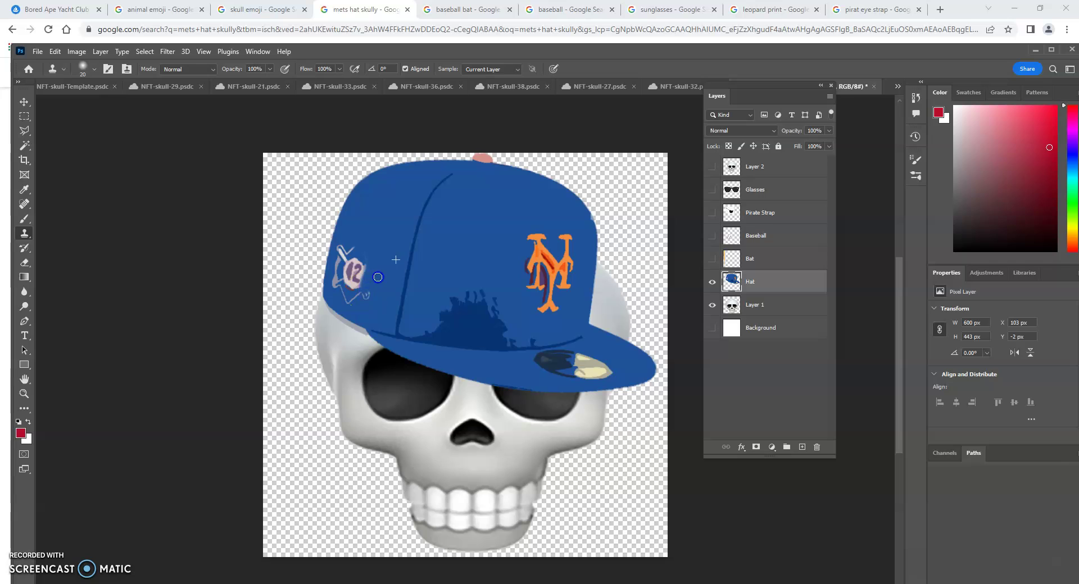
left_click_drag(27, 236, 39, 230)
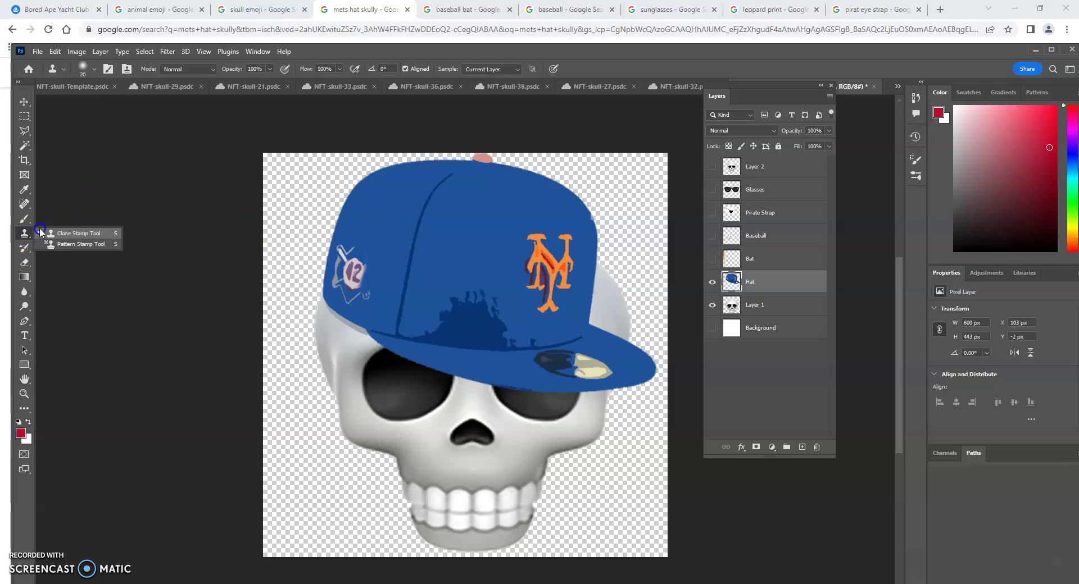
left_click(74, 235)
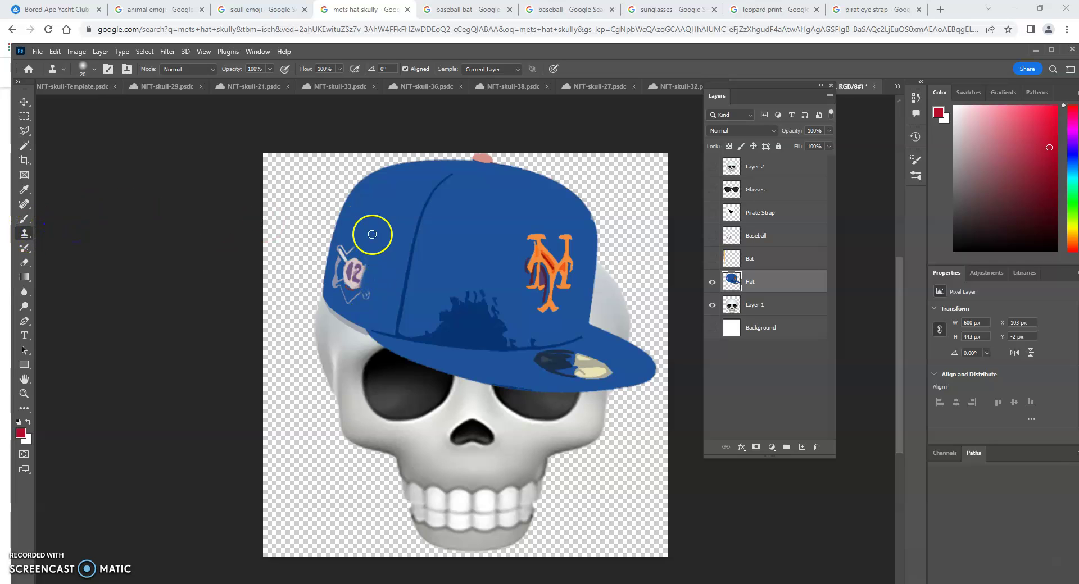
left_click(95, 86)
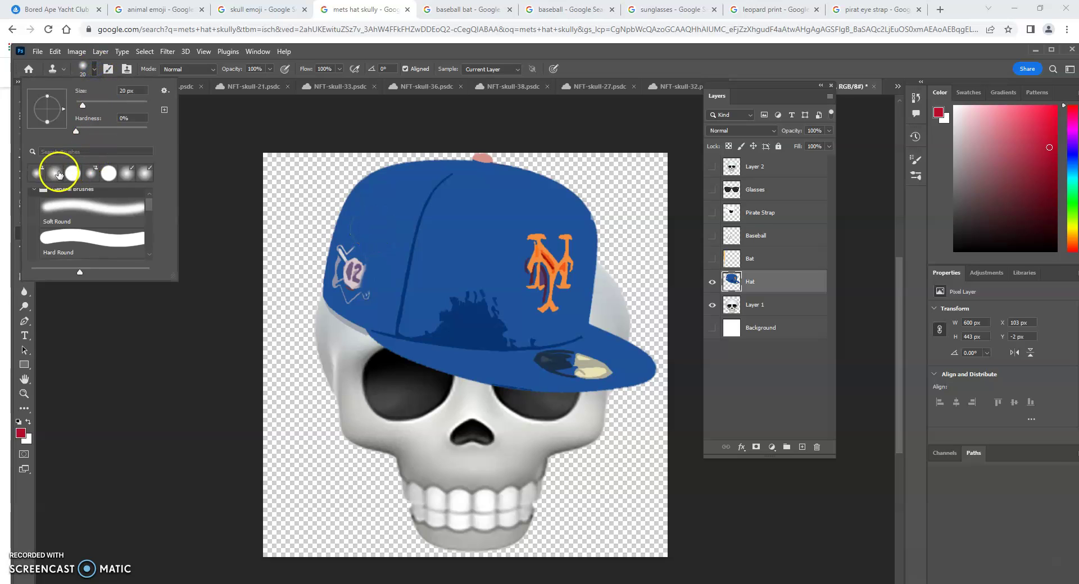
left_click_drag(83, 105, 94, 105)
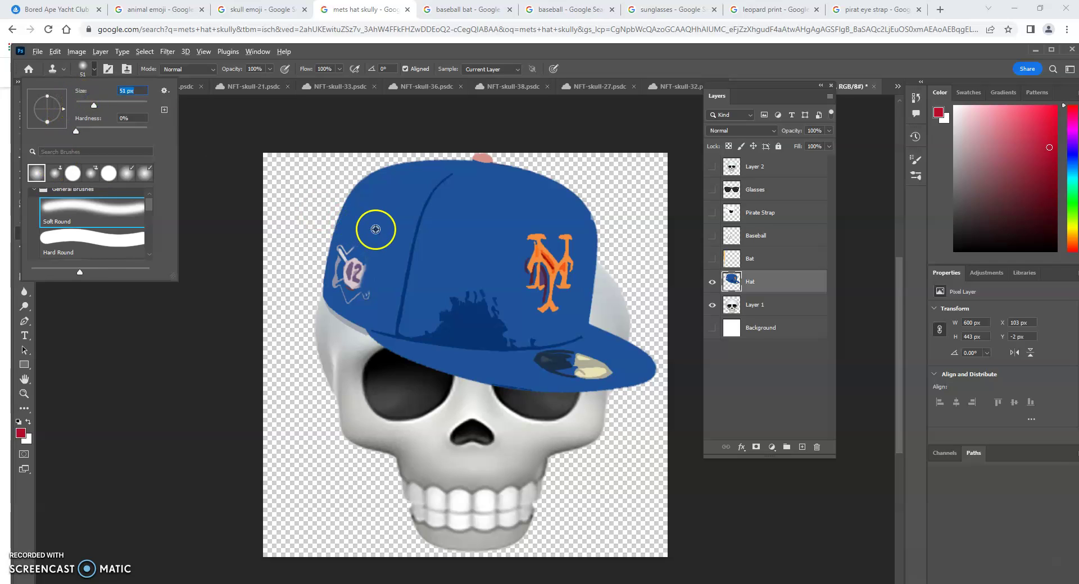
Cover the cap's side patch by cloning plain blue fabric sampled from just above it
left_click(361, 250)
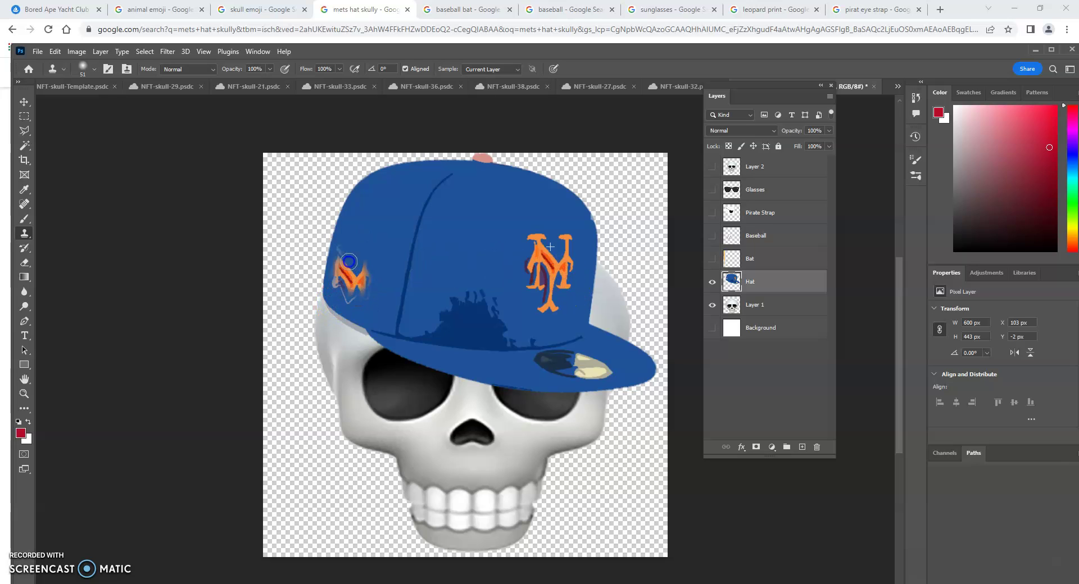
left_click_drag(413, 291, 411, 292)
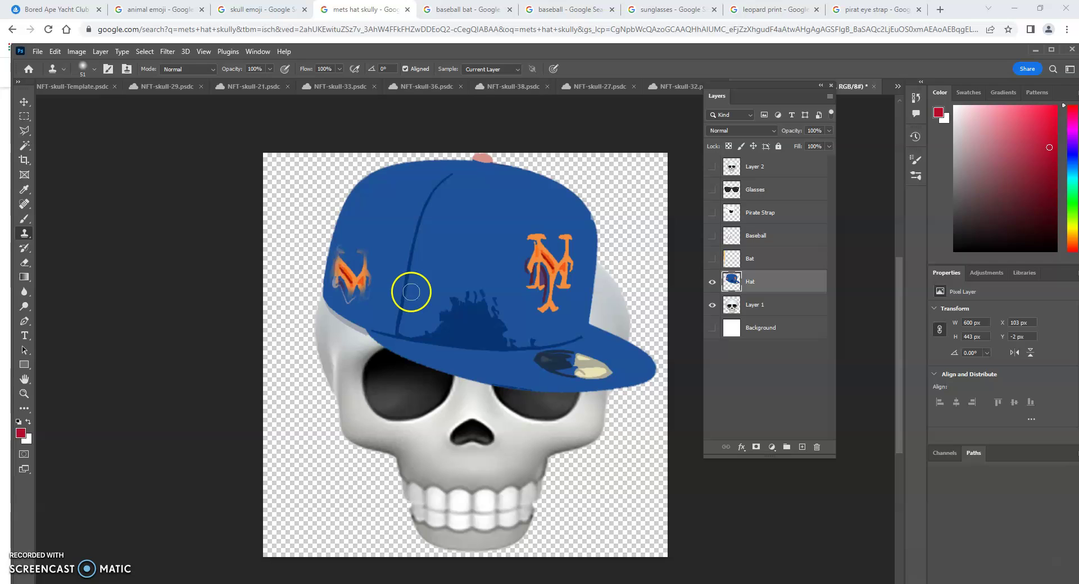
left_click(365, 224, "alt")
left_click_drag(346, 263, 348, 257)
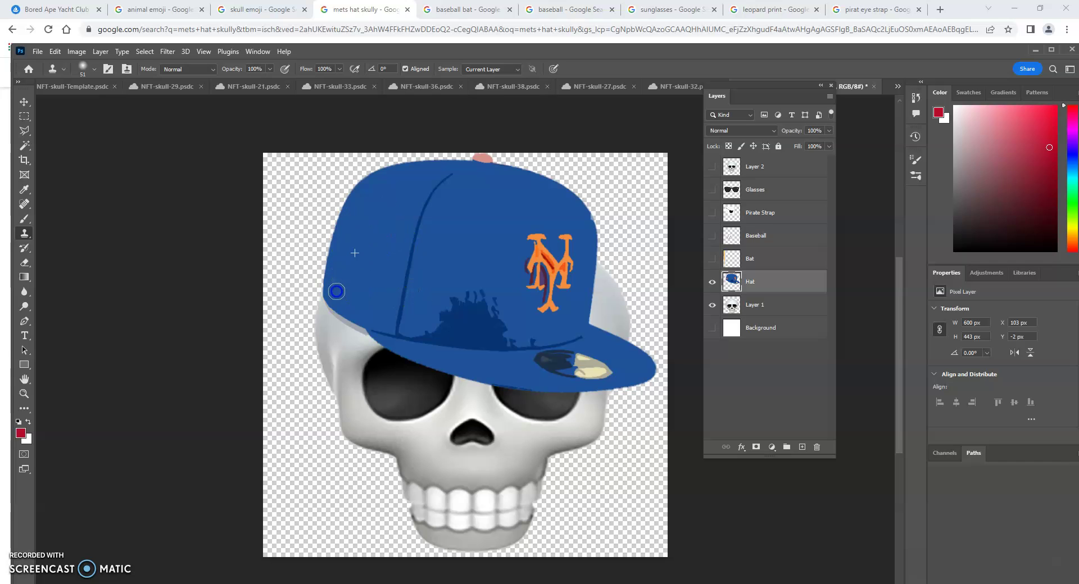
Toggle the Hat layer's visibility to compare the skull with and without the cap, leaving the layer hidden
left_click(713, 287)
left_click(708, 285)
left_click(708, 286)
left_click(709, 286)
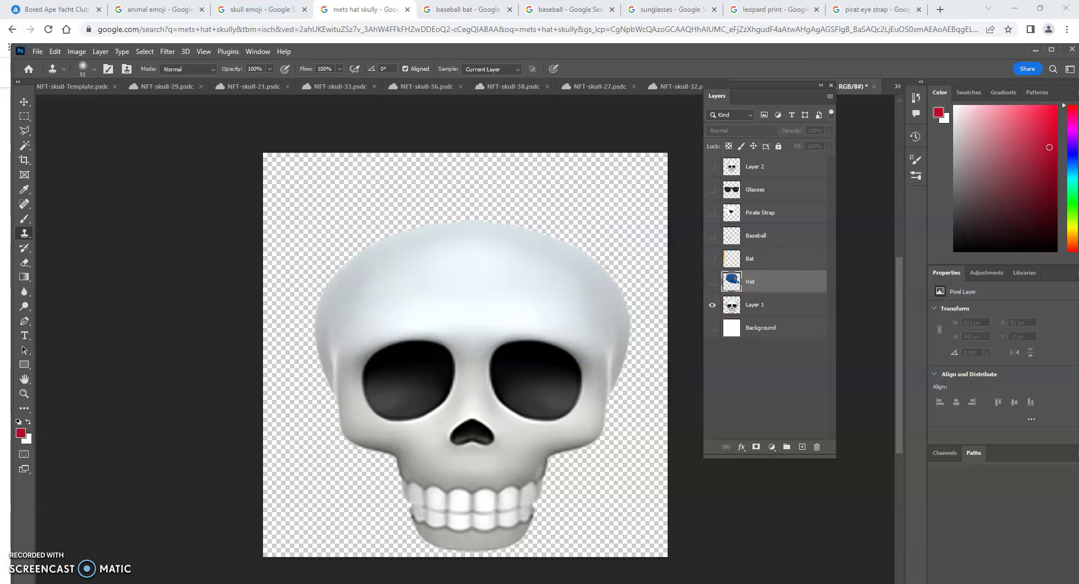
Switch to the browser's baseball bat image results and copy the previewed Child Plastic Baseball Bat Wood Look image
left_click(1035, 50)
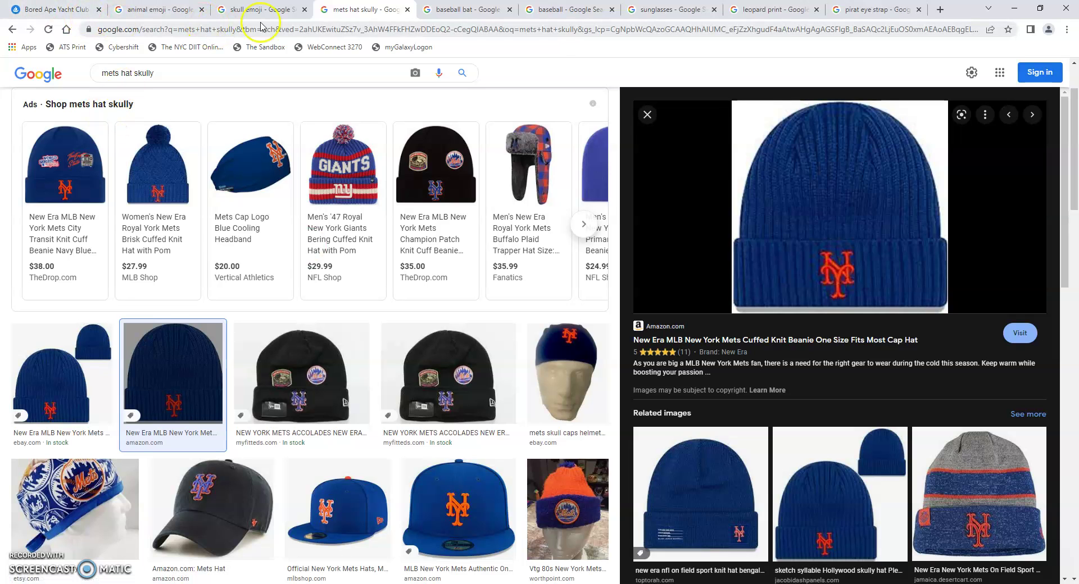
left_click(470, 9)
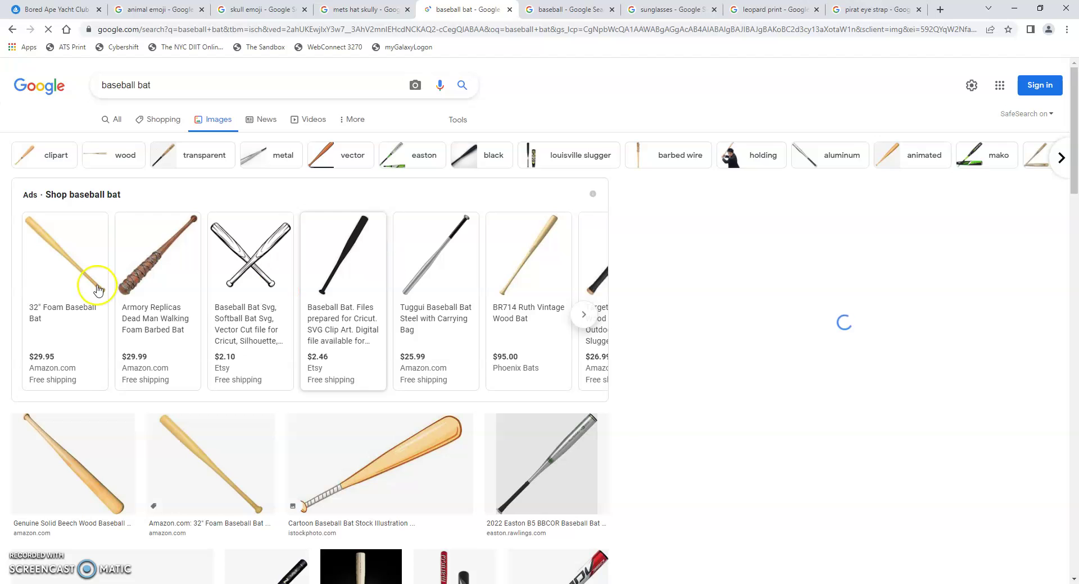
left_click(657, 348)
right_click(854, 276)
left_click(920, 413)
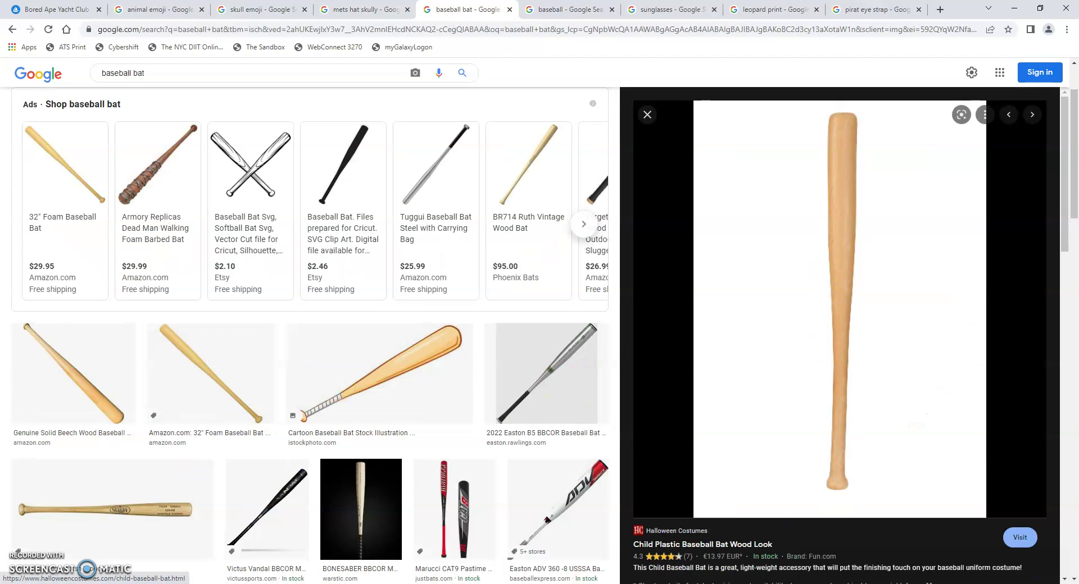
Paste the copied bat image into the Photoshop document and scale it down to fit beside the skull
key("alt+Tab")
left_click(55, 51)
left_click(72, 150)
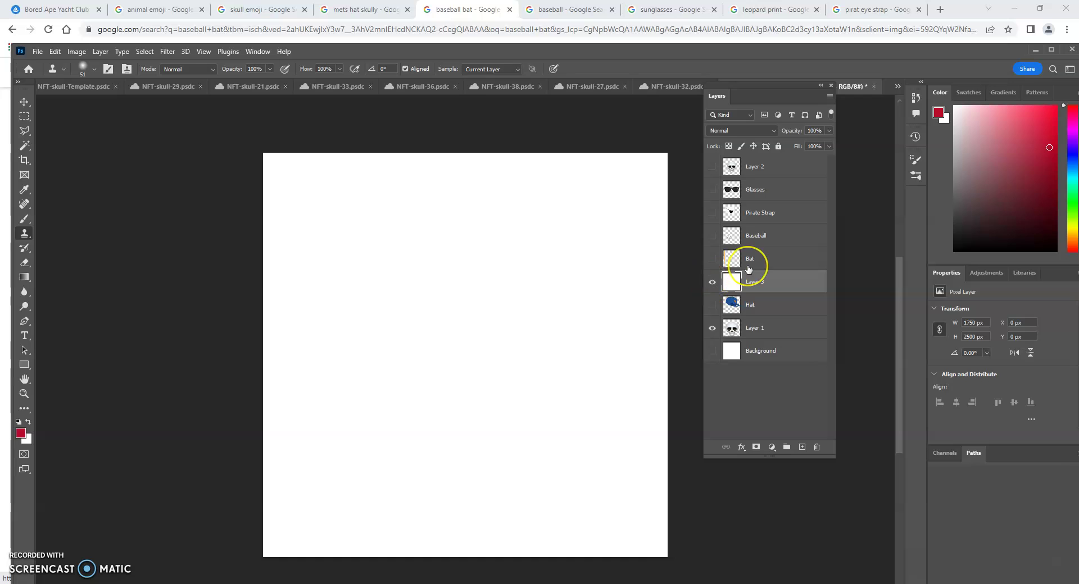
key("ctrl+t")
left_click_drag(264, 154, 643, 440)
left_click_drag(776, 549, 486, 193)
left_click_drag(229, 164, 462, 496)
left_click_drag(692, 543, 501, 208)
Delete the pasted bat layer, show the existing Bat layer beside the skull, and return to the browser
left_click_drag(747, 281, 816, 447)
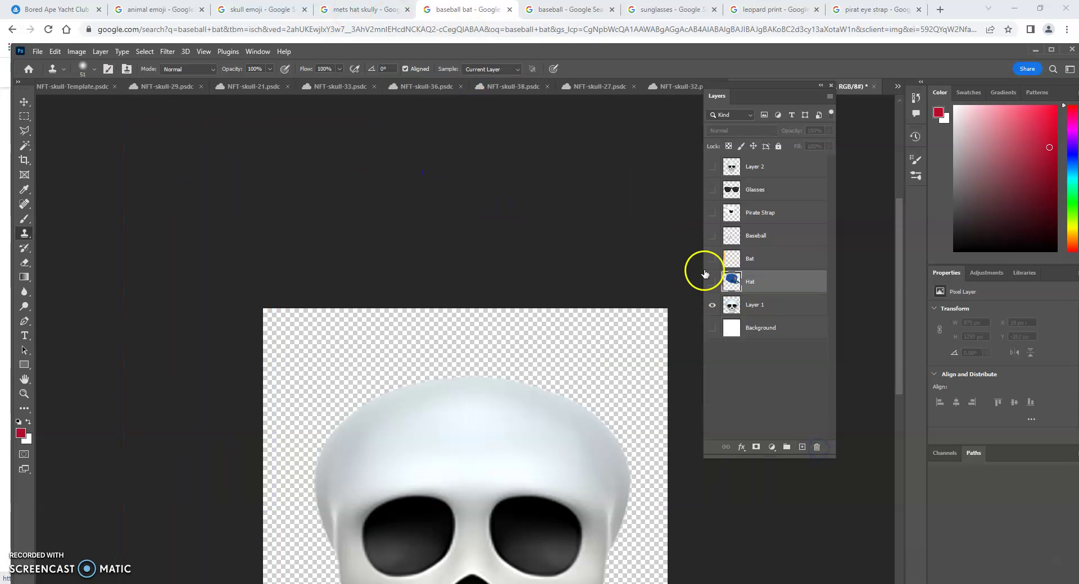
left_click(711, 259)
scroll(416, 339, "down", 5)
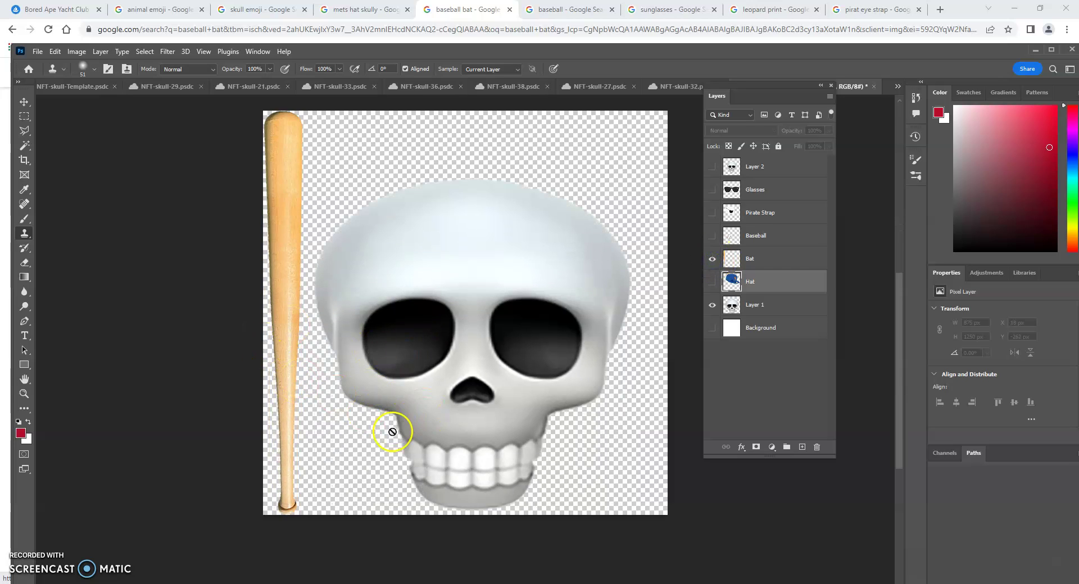
key("alt+Tab")
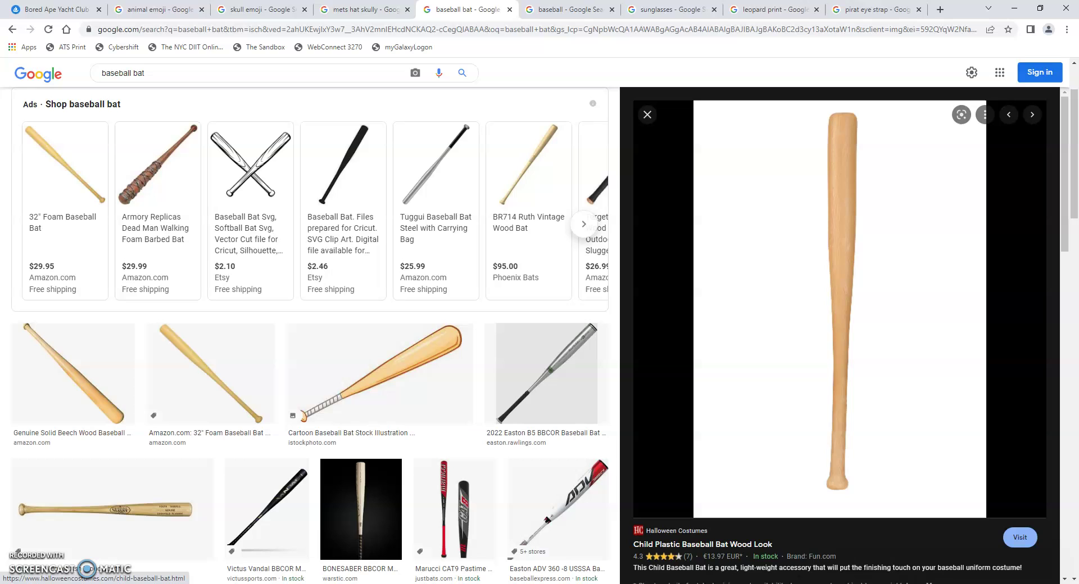
Switch to Photoshop, scale the Bat layer to about 51%, and position it beside the skull
key("alt+Tab")
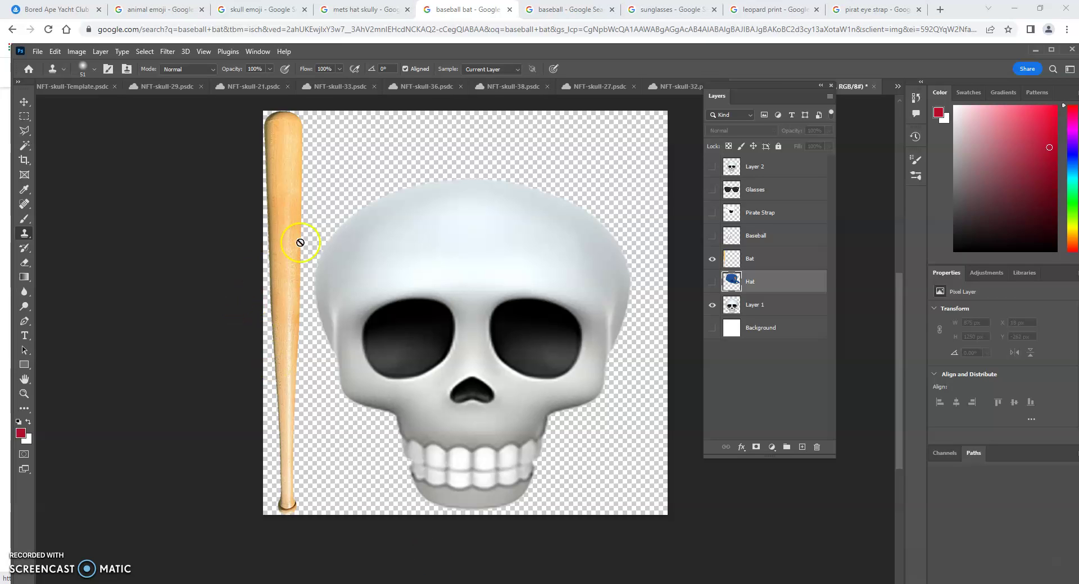
left_click(711, 259)
left_click(712, 259)
left_click(770, 258)
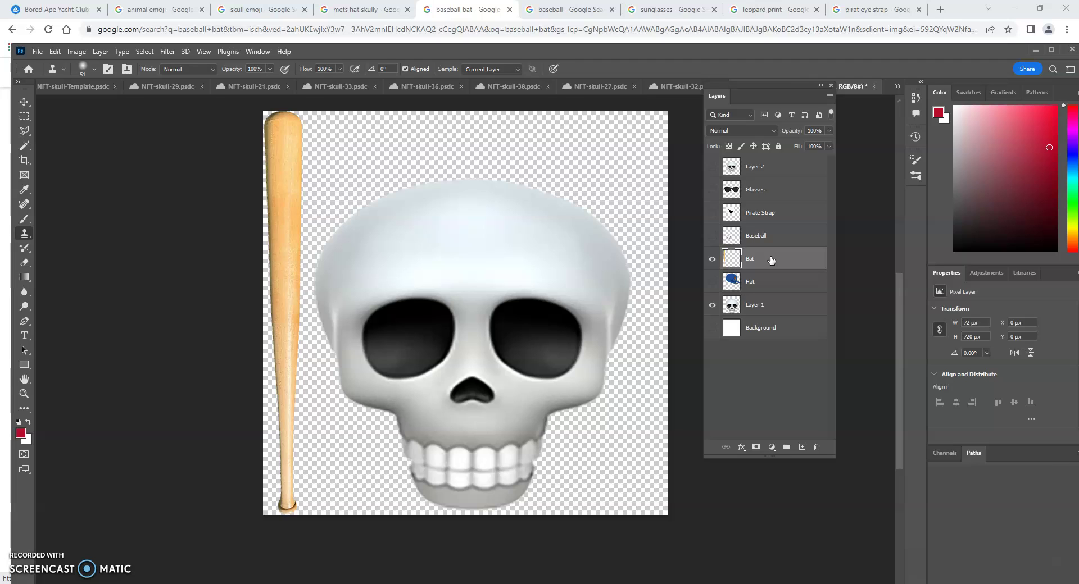
key("ctrl+t")
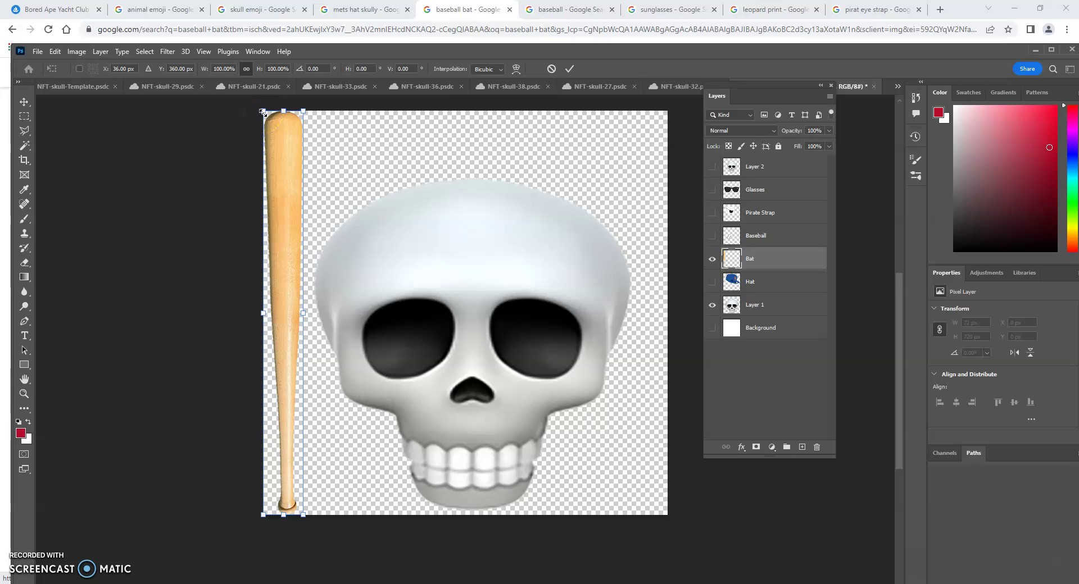
left_click_drag(263, 113, 330, 305)
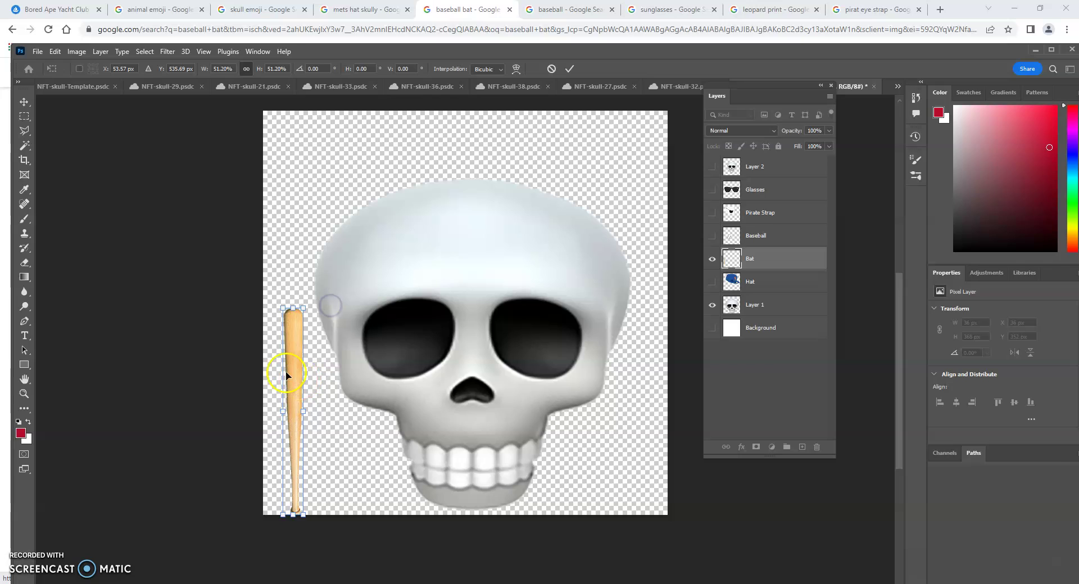
left_click_drag(293, 376, 288, 322)
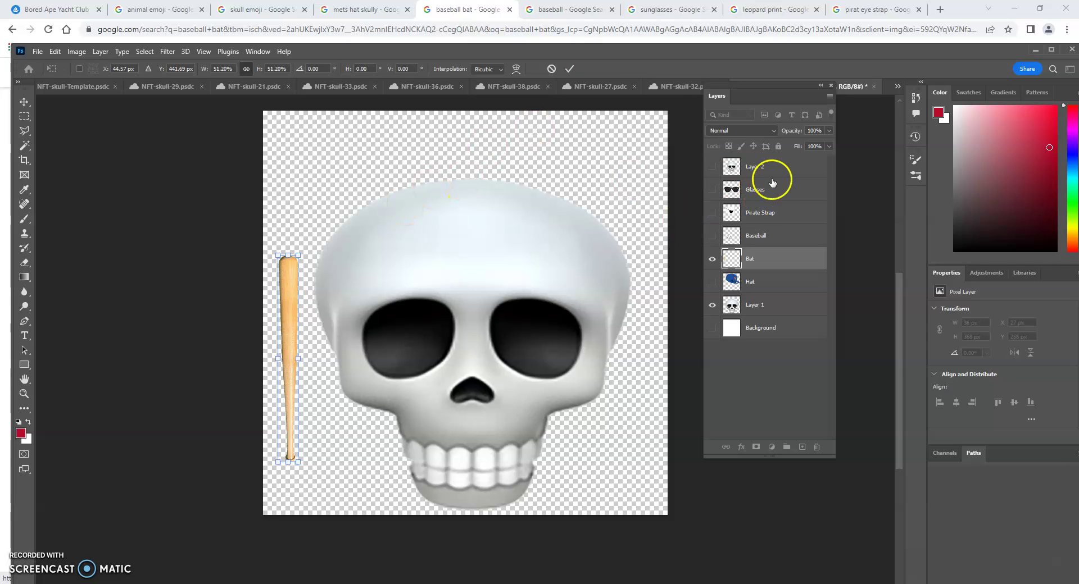
left_click(24, 102)
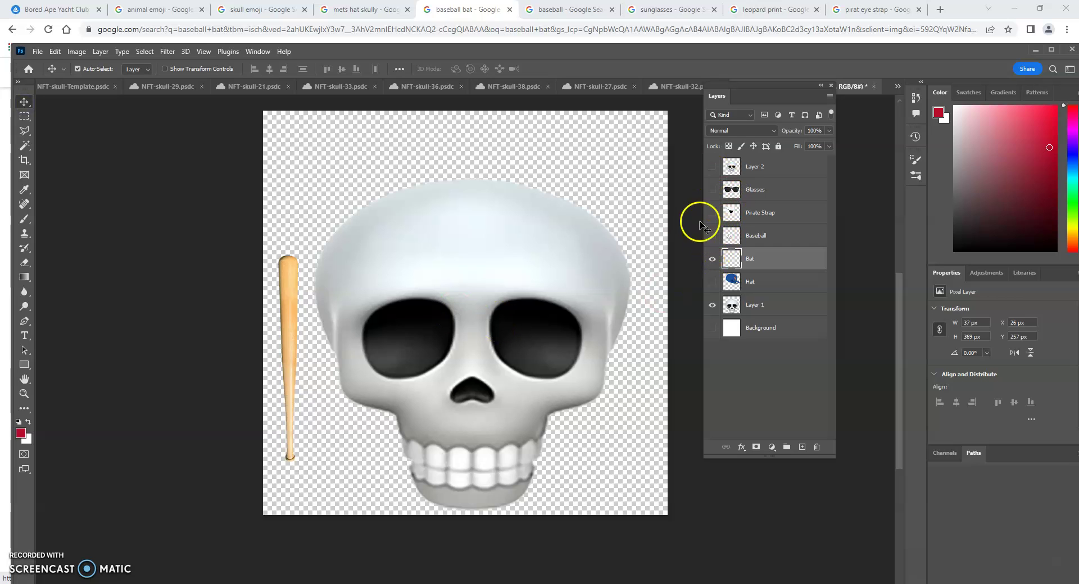
Apply the Cutout filter to the Bat layer with 4 levels, edge simplicity 4 and edge fidelity 2
left_click(167, 52)
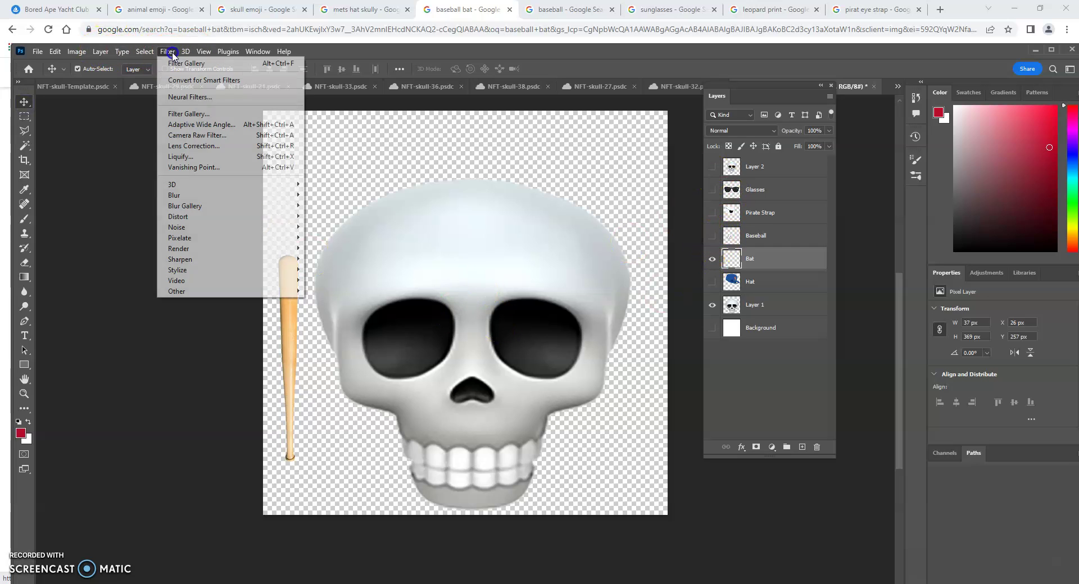
left_click(190, 116)
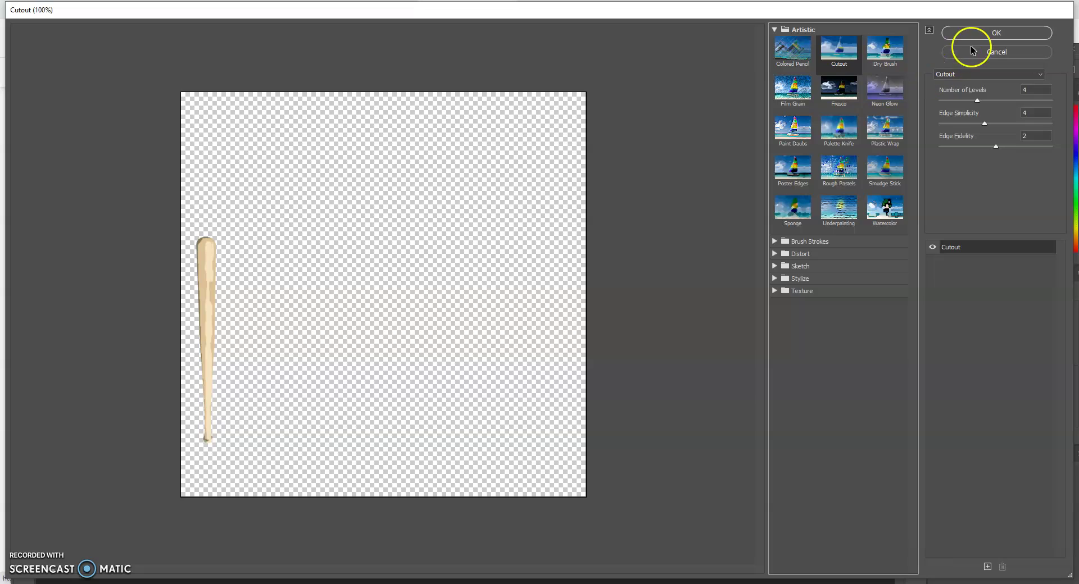
left_click(991, 33)
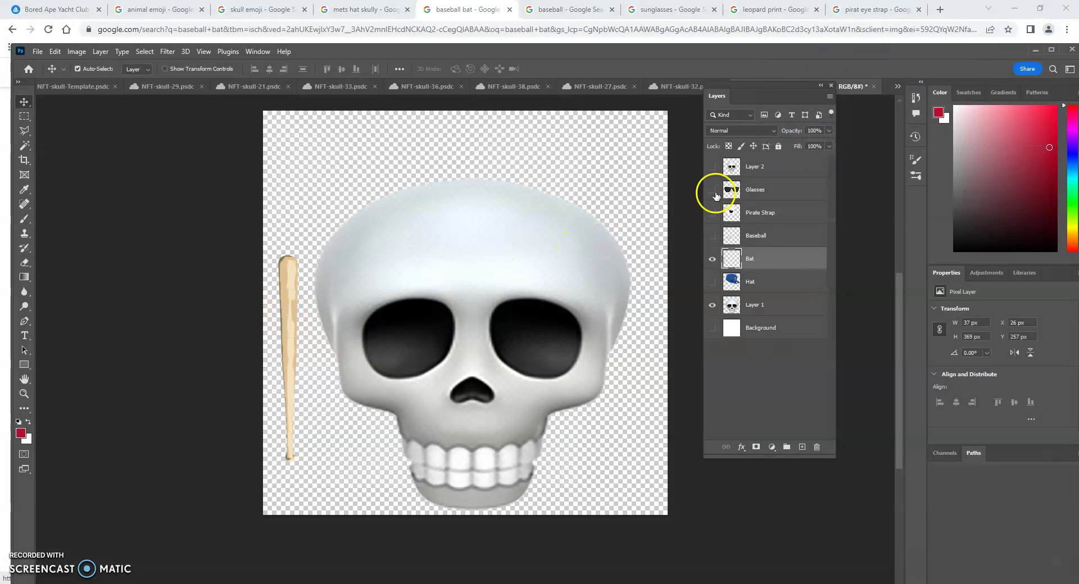
Move the bat over the right-hand eye socket, rotate it about -38°, and shrink it to fit the socket
left_click(712, 282)
left_click_drag(291, 314, 532, 301)
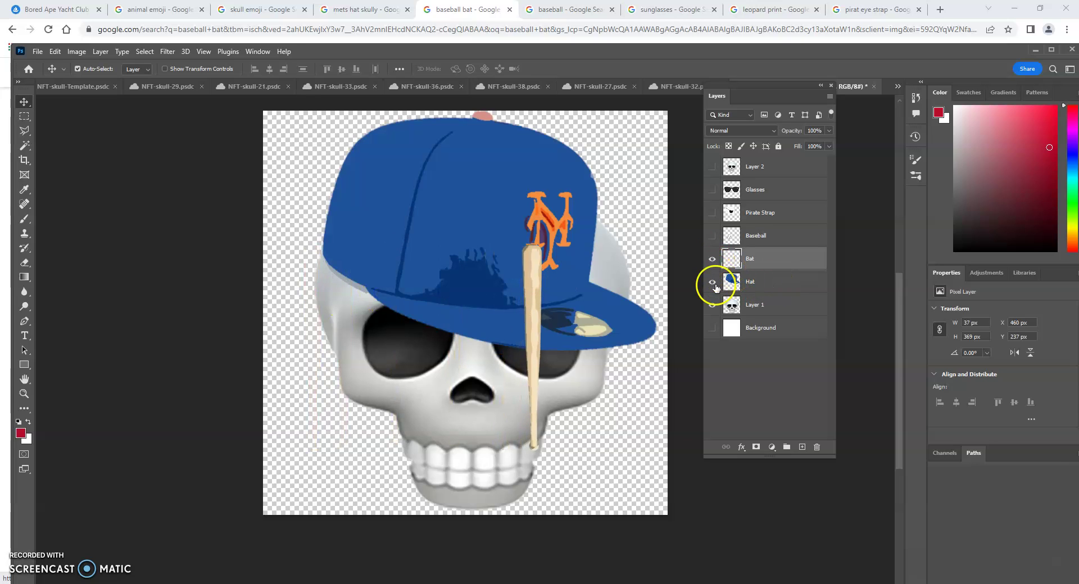
left_click(712, 282)
key("ctrl+t")
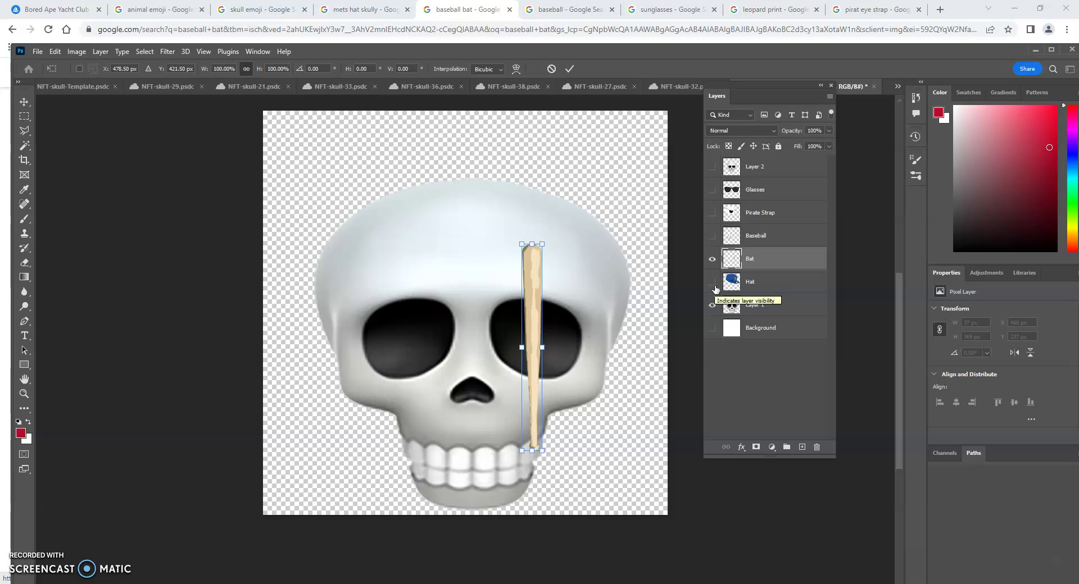
left_click_drag(575, 226, 486, 212)
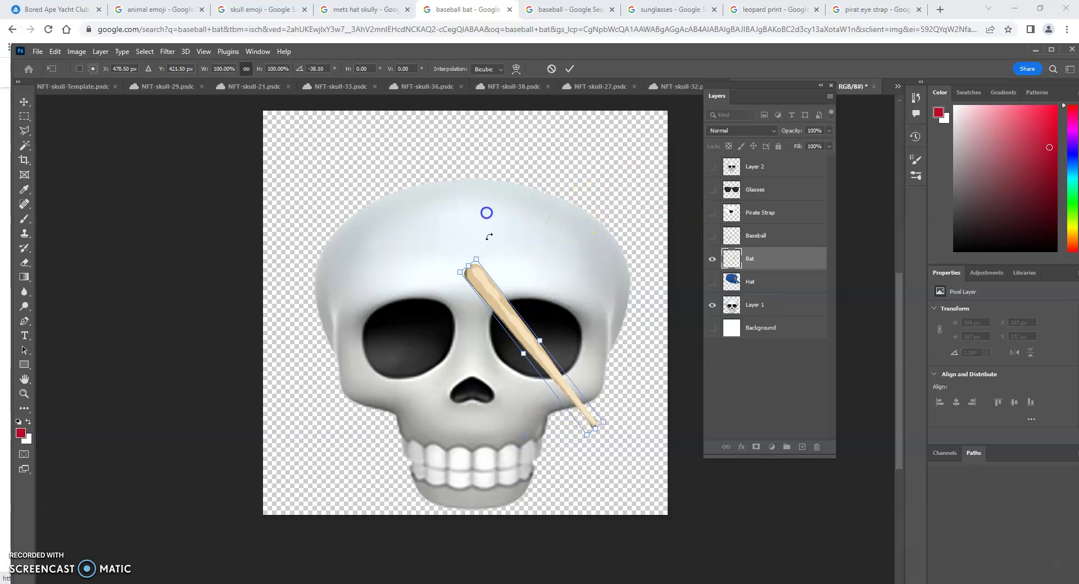
left_click_drag(455, 273, 526, 327)
Duplicate the Bat layer and rotate the copy about 93.5° so the two bats cross over the eye socket
left_click(760, 262)
left_click_drag(762, 267, 802, 447)
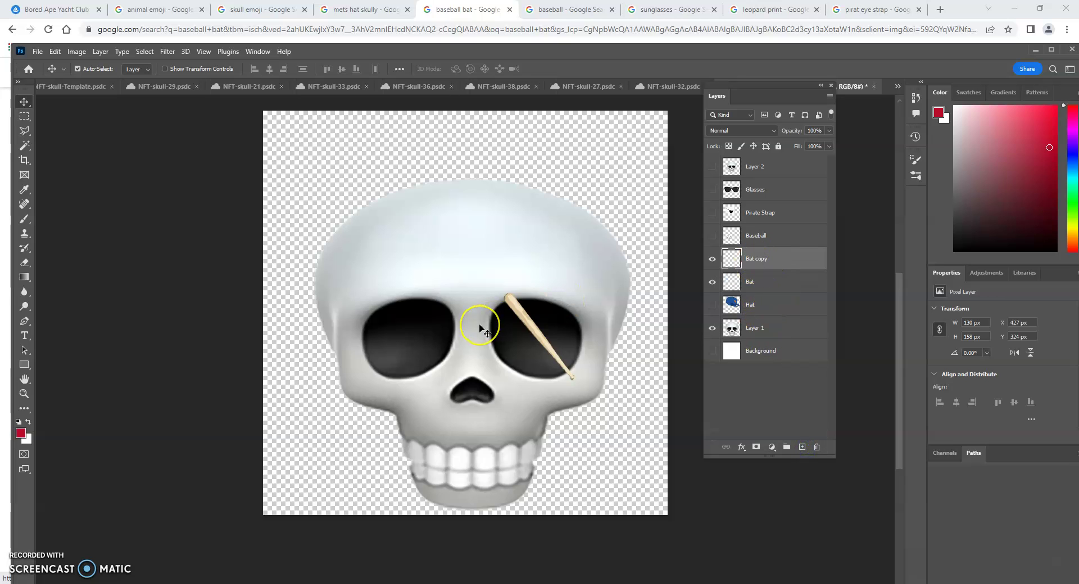
key("ctrl+t")
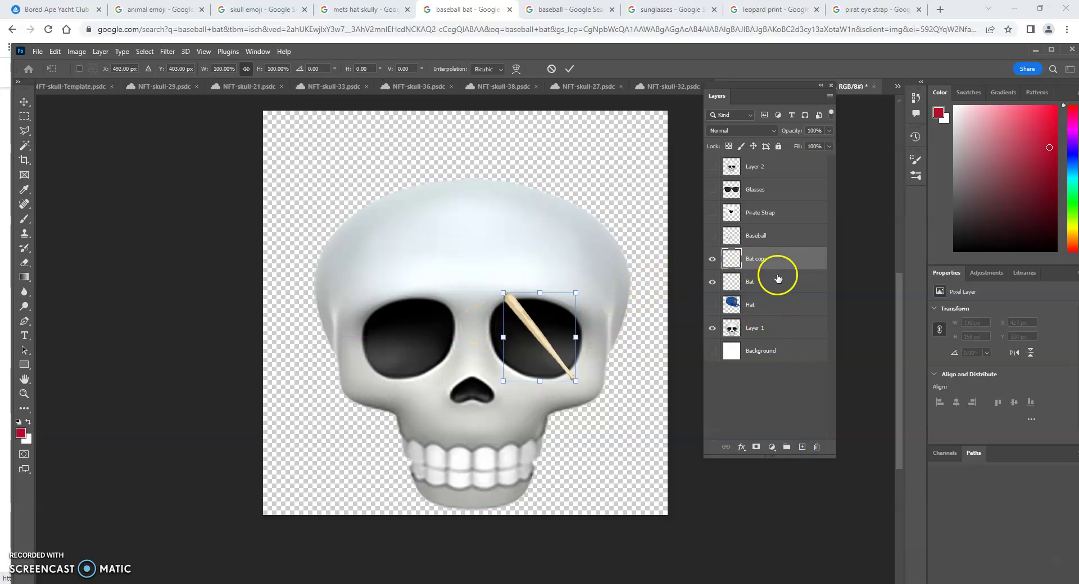
left_click_drag(598, 280, 622, 419)
left_click_drag(540, 338, 535, 340)
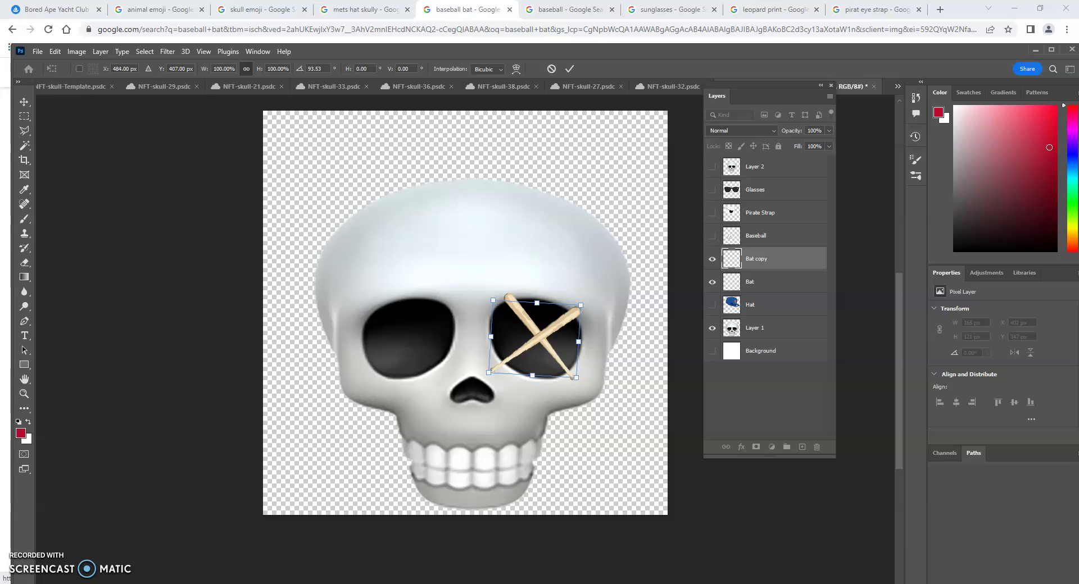
left_click(24, 101)
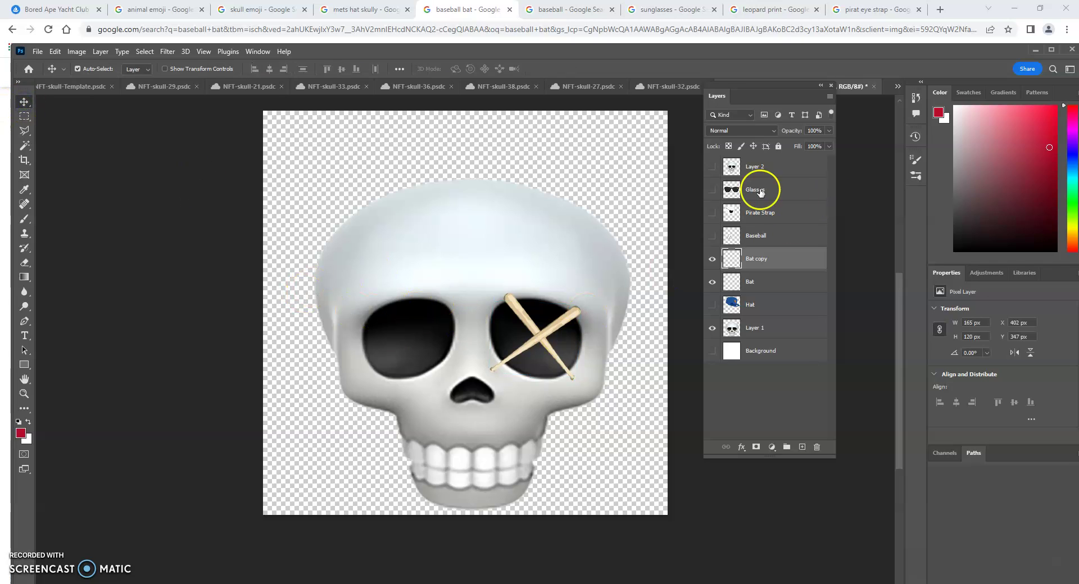
Preview the Baseball layer, hide it again, and copy the PNGHunter baseball image from the browser's baseball results
left_click(713, 236)
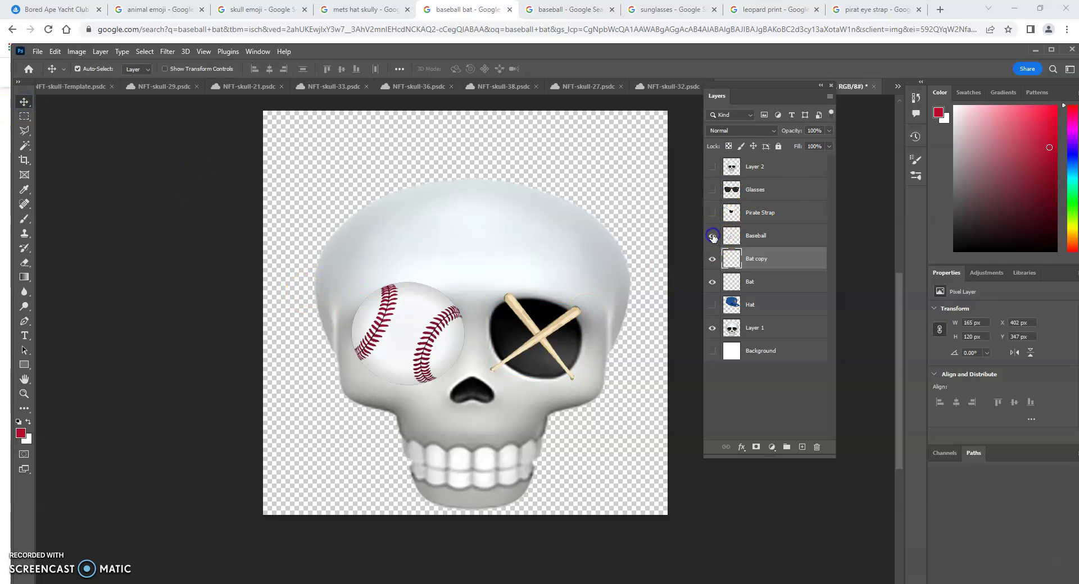
left_click(712, 236)
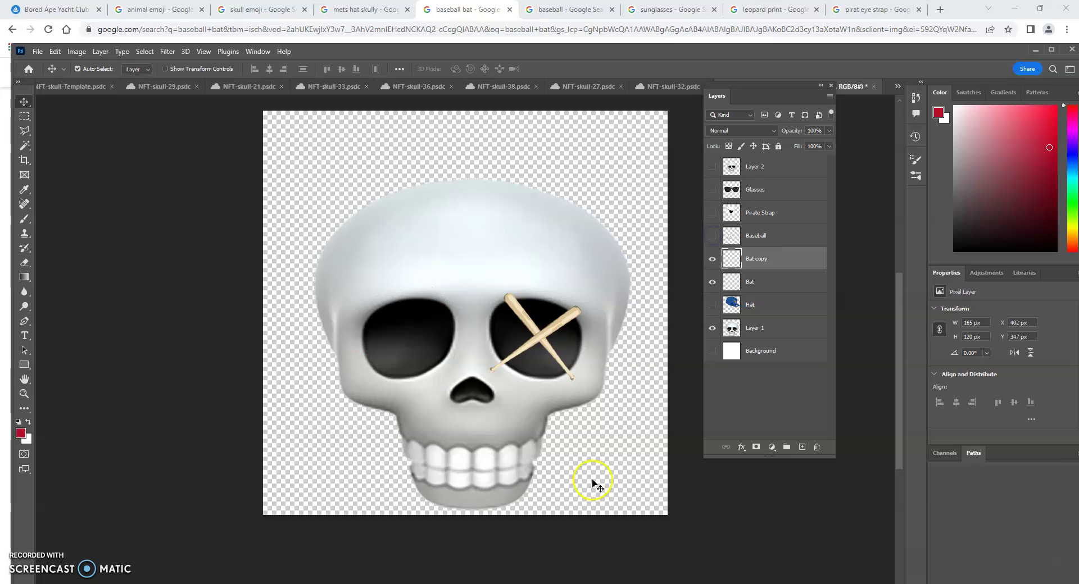
left_click(1035, 50)
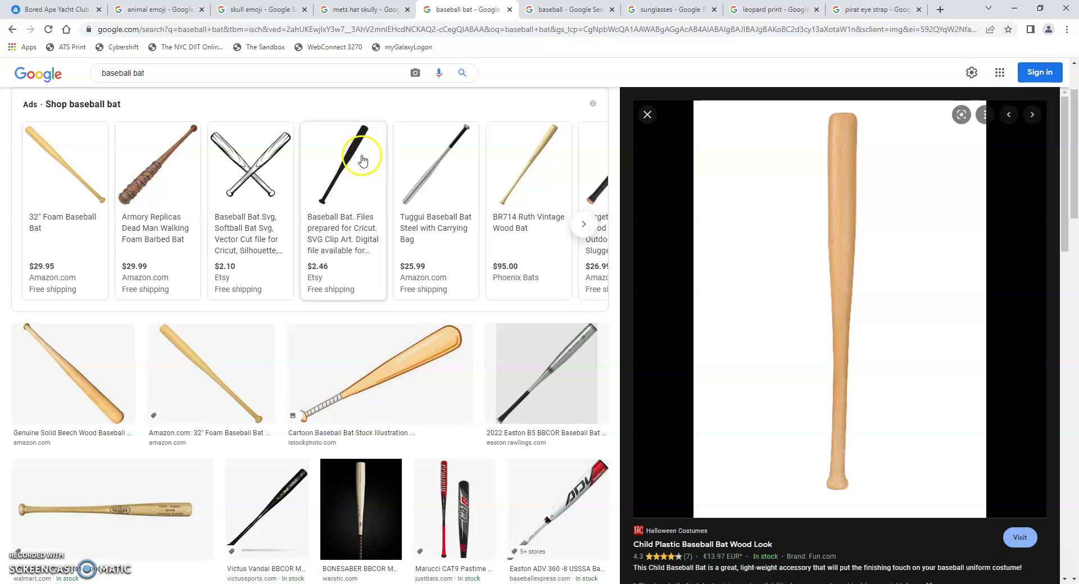
left_click(567, 11)
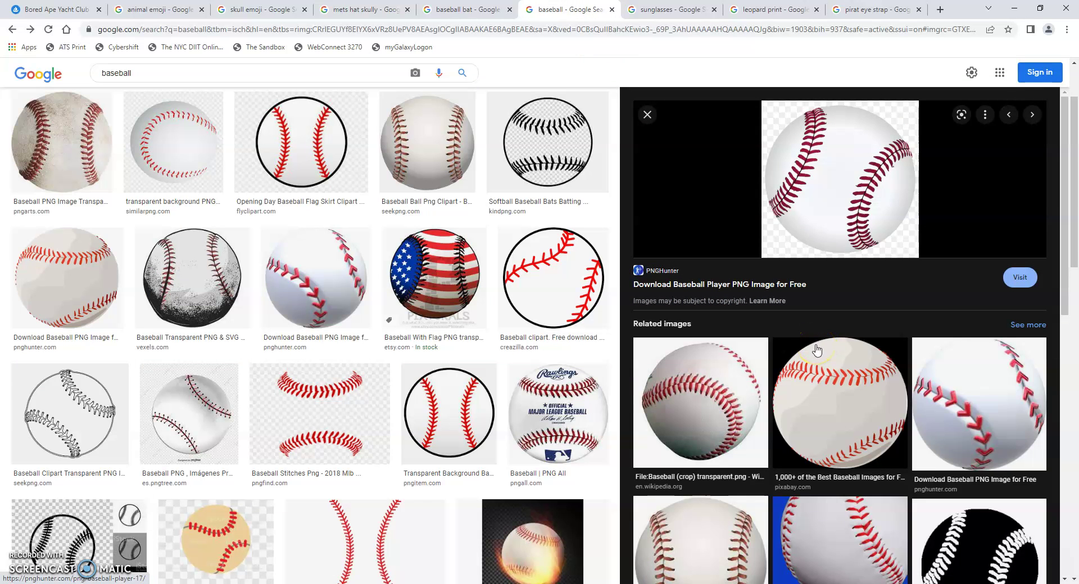
right_click(827, 217)
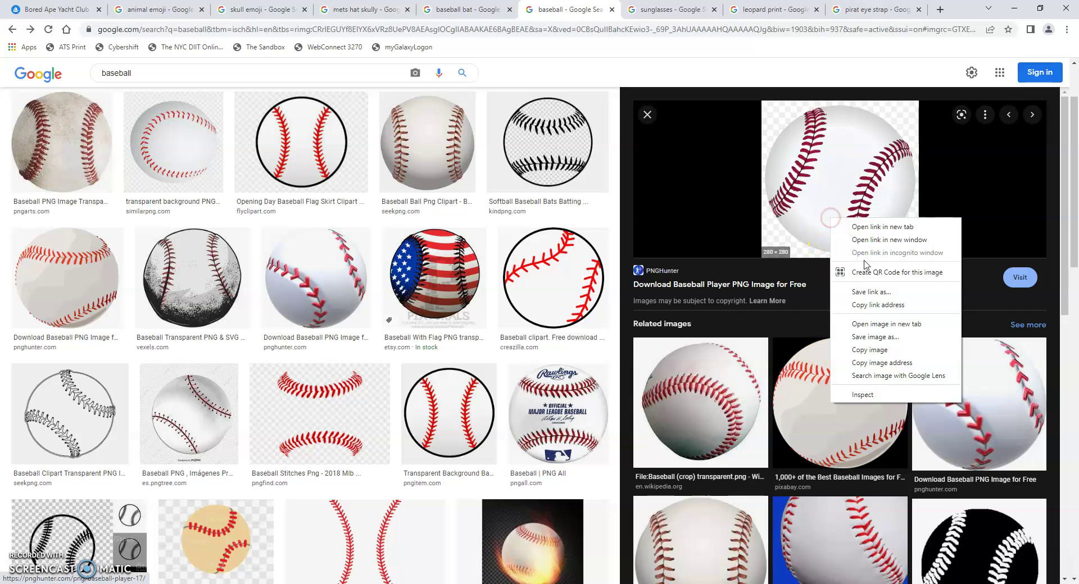
left_click(868, 353)
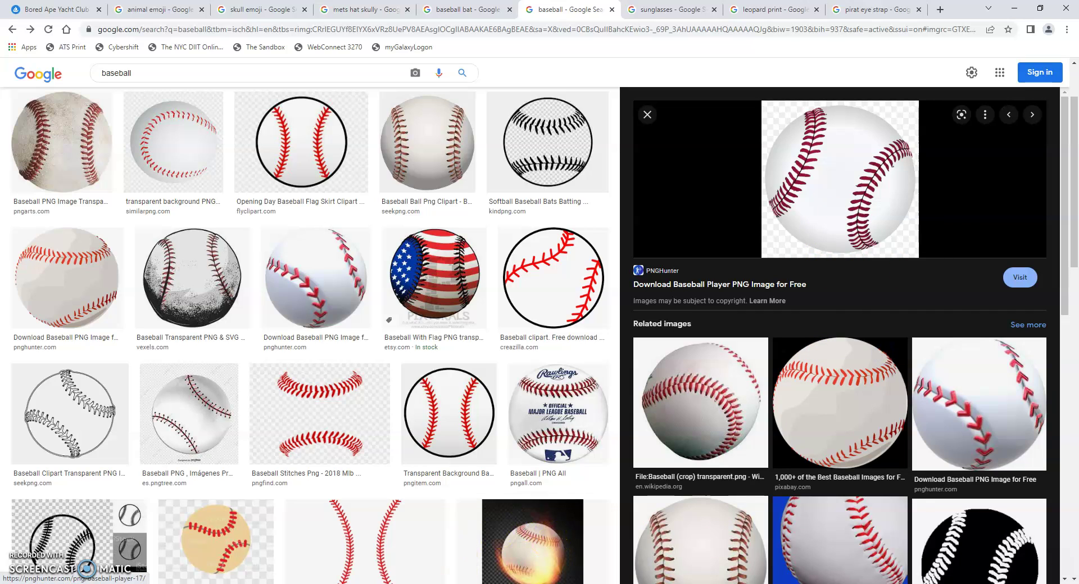
Paste the copied baseball into the Photoshop document and remove its black background with the Magic Wand tool
key("alt+Tab")
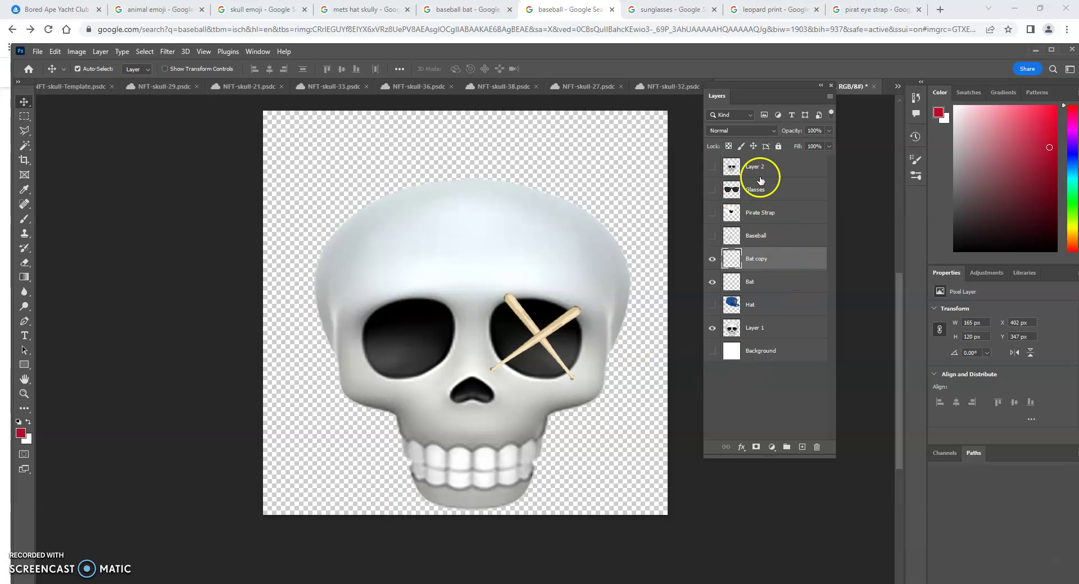
left_click(55, 51)
left_click(70, 151)
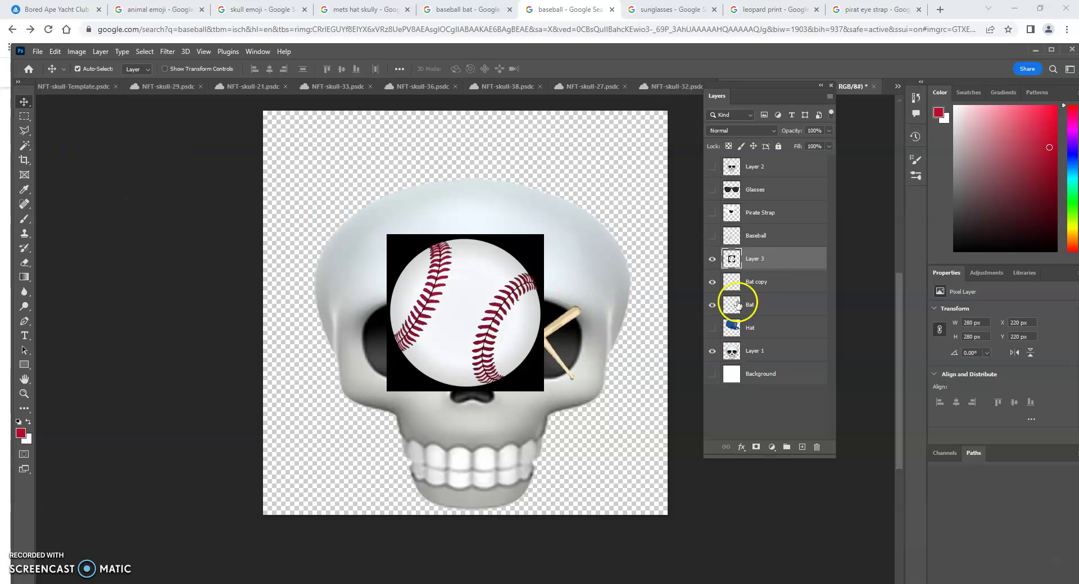
left_click_drag(24, 146, 73, 168)
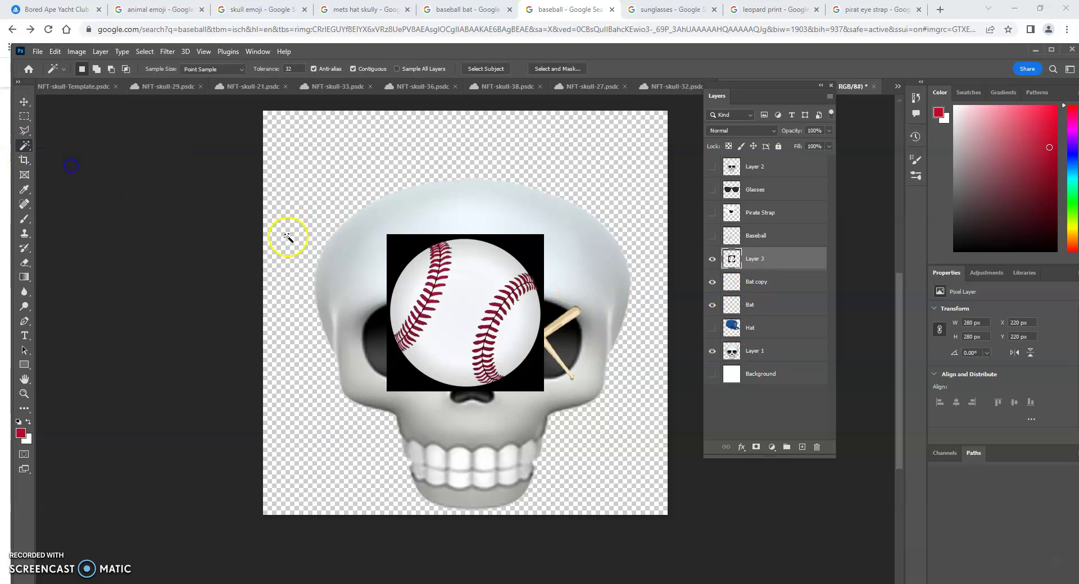
left_click(407, 248)
key("Delete")
left_click(144, 51)
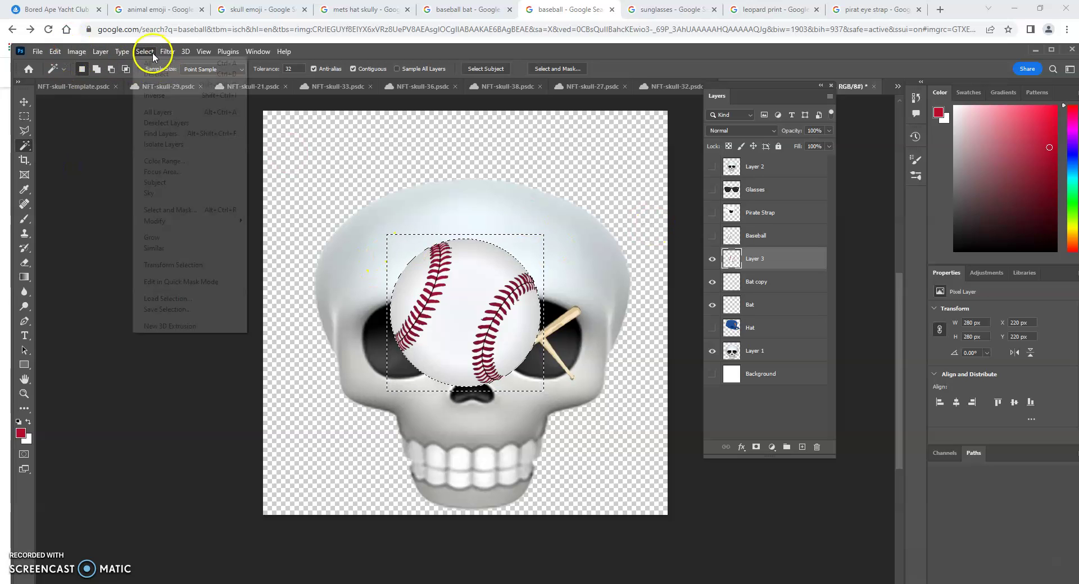
left_click(156, 73)
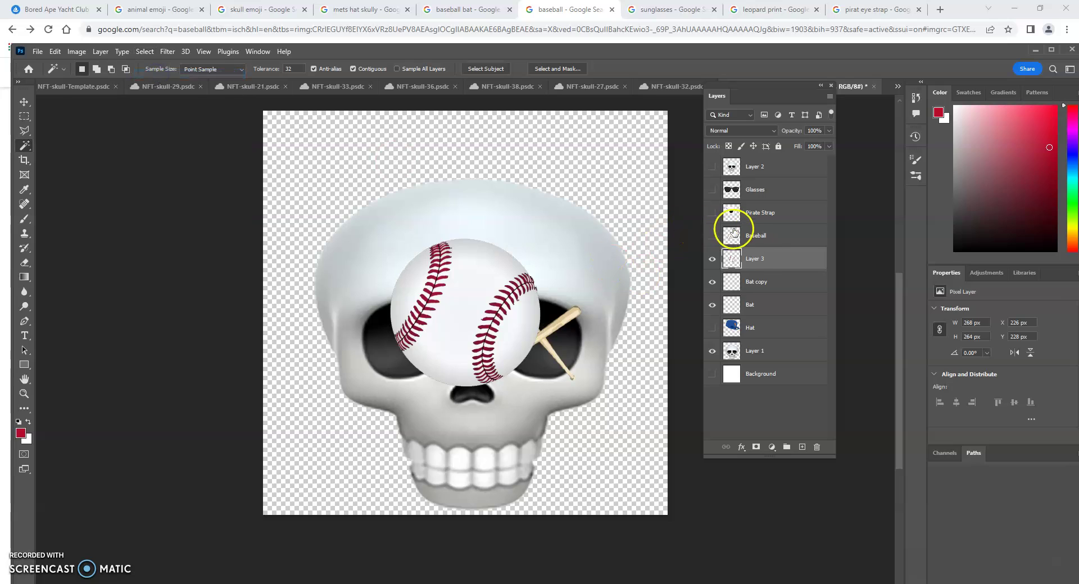
Show the Baseball layer in place of Layer 3, and align it over the left-hand eye socket at about 48% opacity
mouse_move(764, 259)
left_mouse_down()
mouse_move(776, 211)
mouse_move(763, 176)
mouse_move(770, 248)
mouse_move(757, 257)
left_mouse_up()
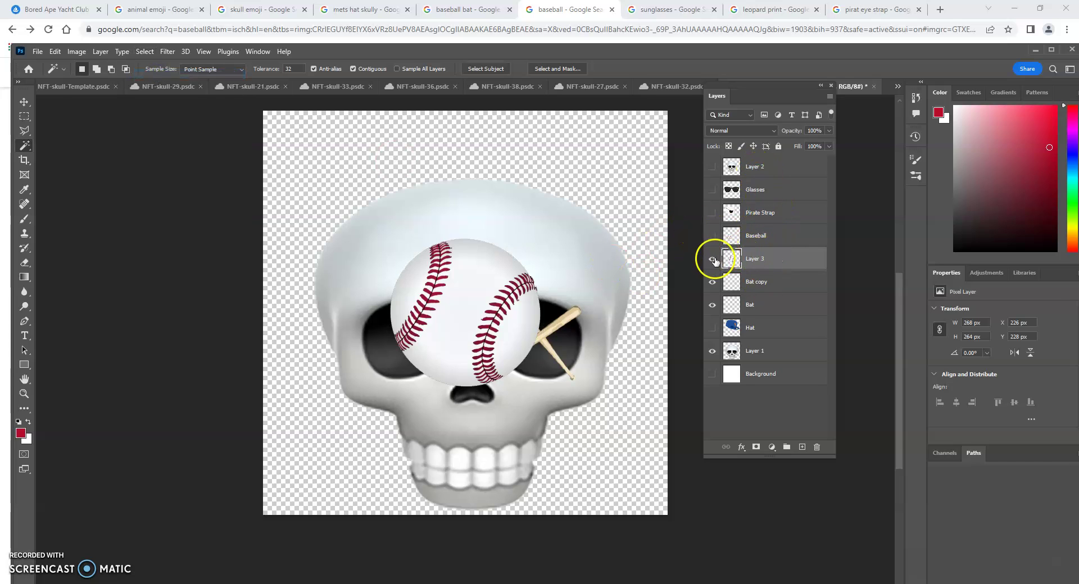
left_click(712, 258)
left_click(711, 236)
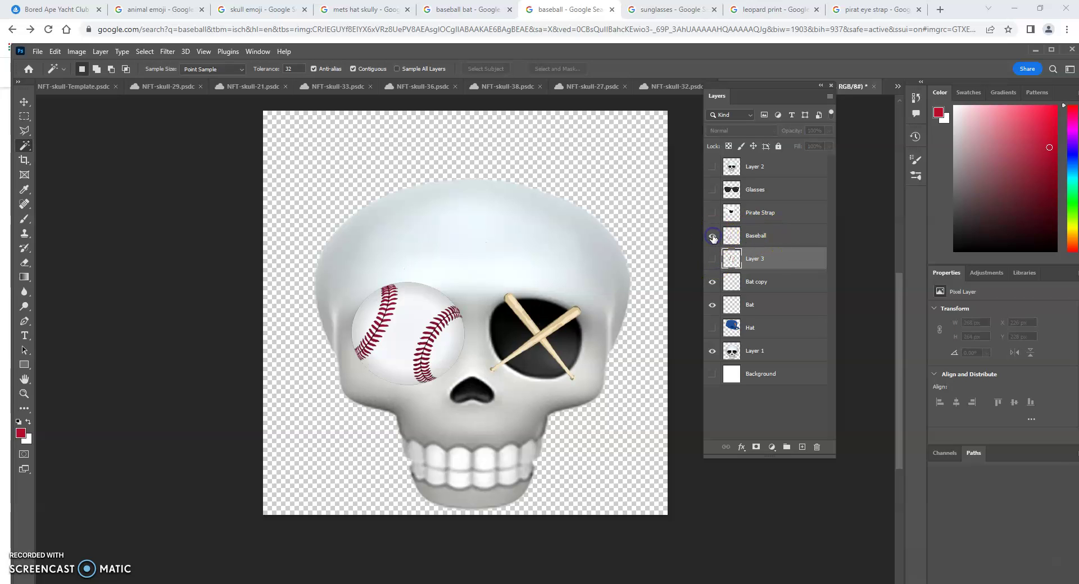
left_click(25, 102)
mouse_move(400, 321)
left_mouse_down()
mouse_move(471, 258)
mouse_move(497, 252)
mouse_move(400, 337)
mouse_move(430, 259)
mouse_move(388, 301)
mouse_move(402, 334)
left_mouse_up()
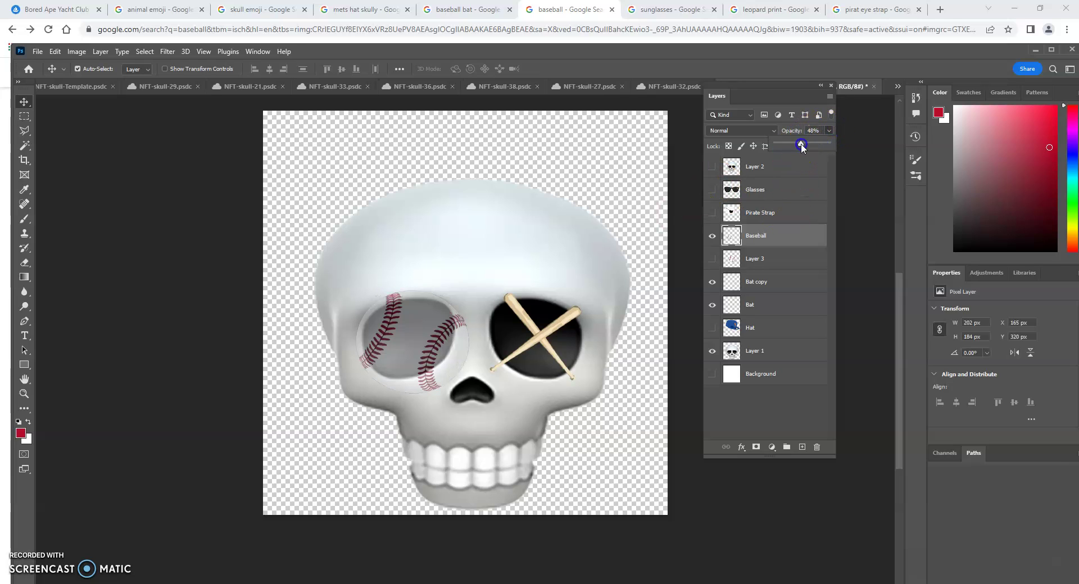
left_click(429, 332)
left_click(396, 305)
Hide the Baseball layer, select the left-hand eye socket on Layer 1 with the Magic Wand, and show Layer 3
left_click(772, 351)
left_click(712, 236)
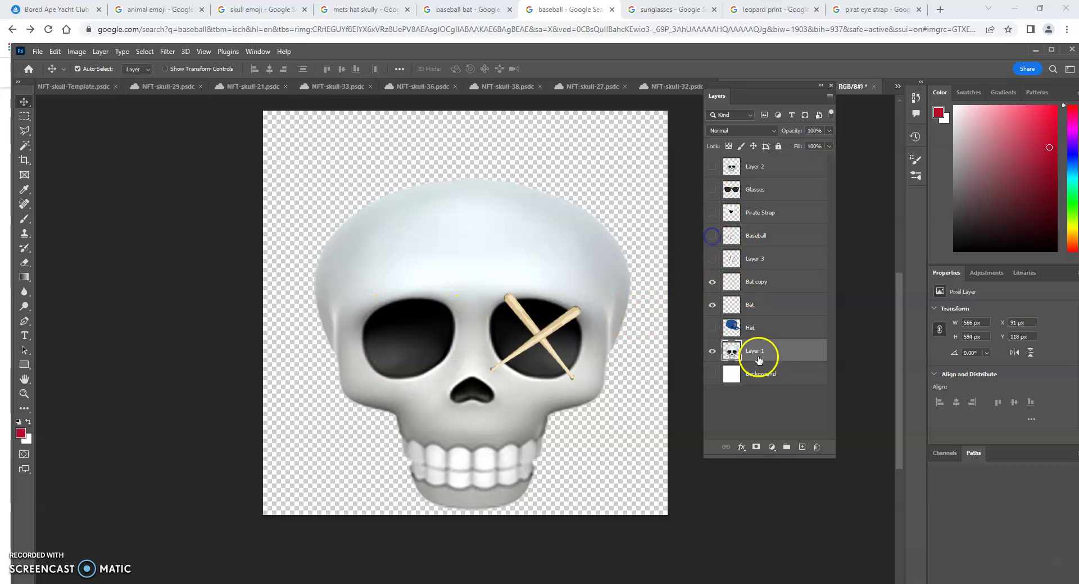
left_click(24, 151)
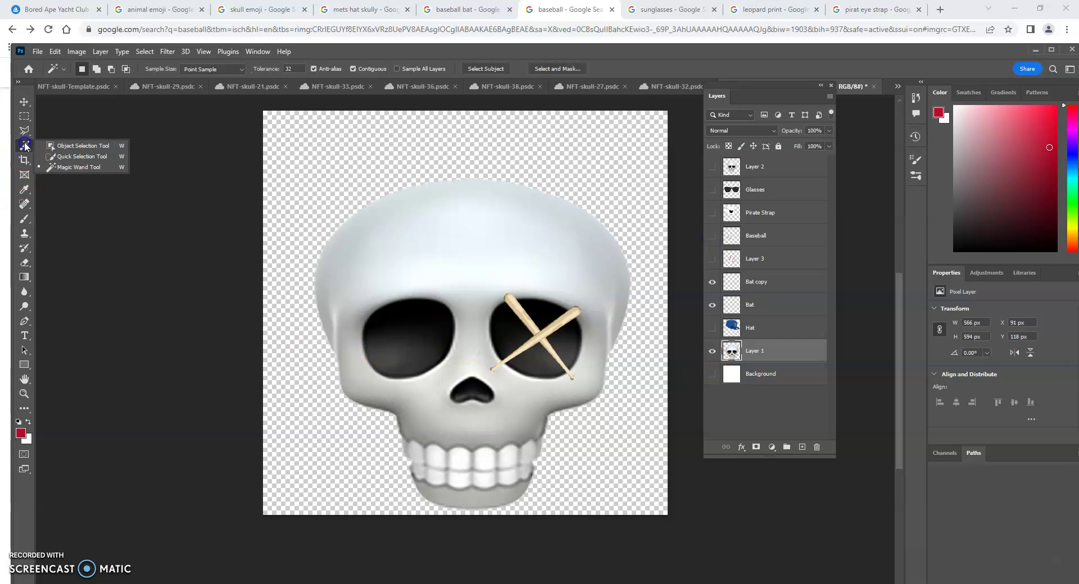
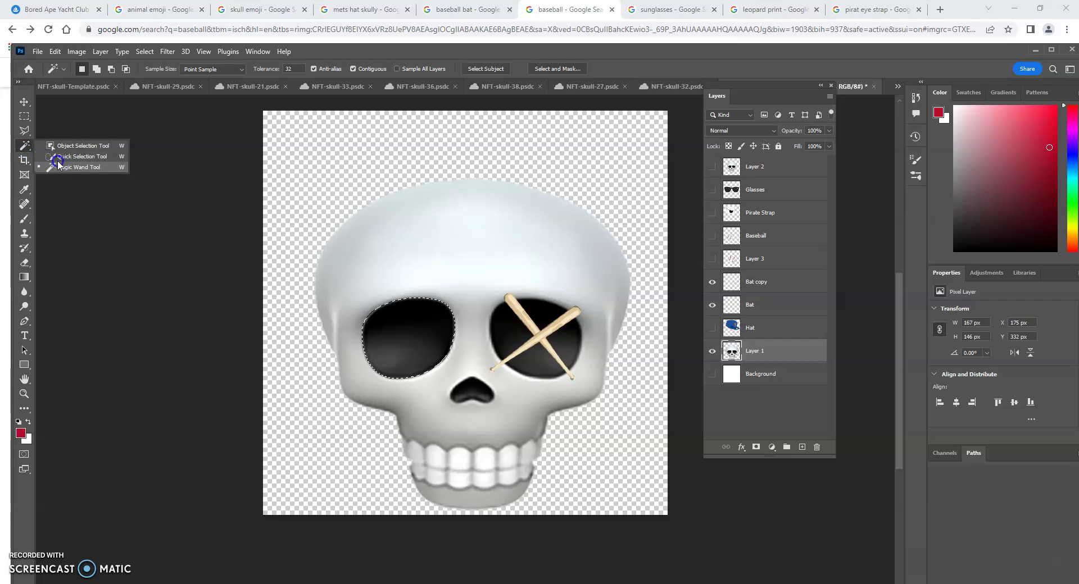
left_click(72, 167)
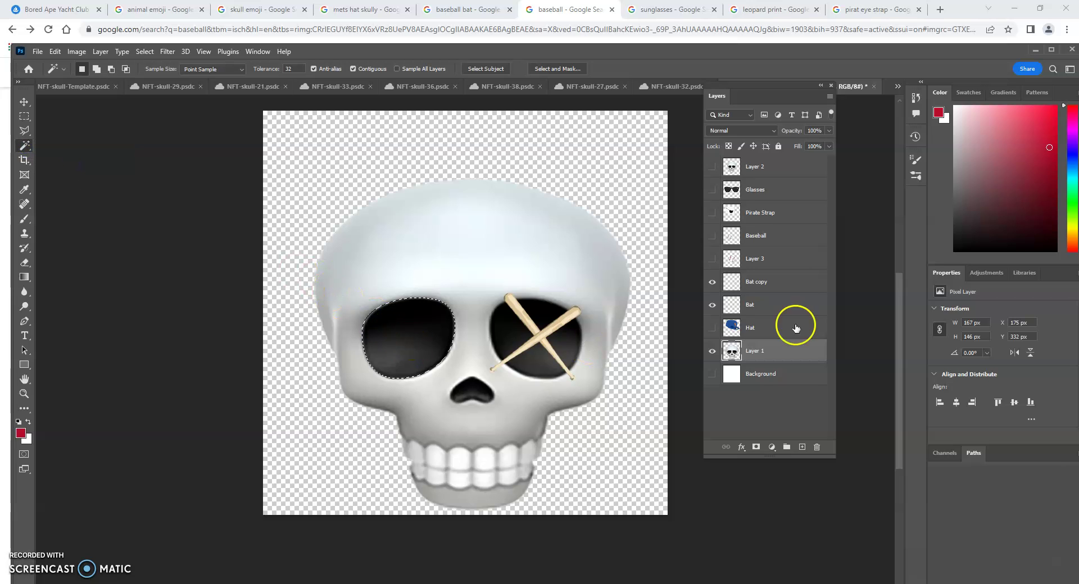
left_click(713, 259)
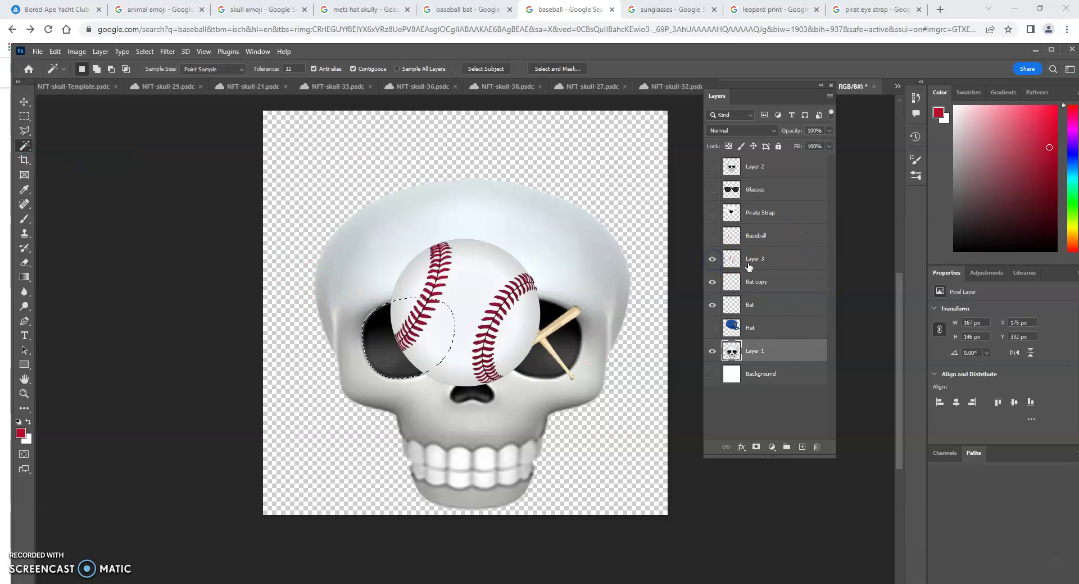
left_click(771, 258)
left_click(24, 102)
left_click_drag(494, 270, 453, 276)
key("ctrl+z")
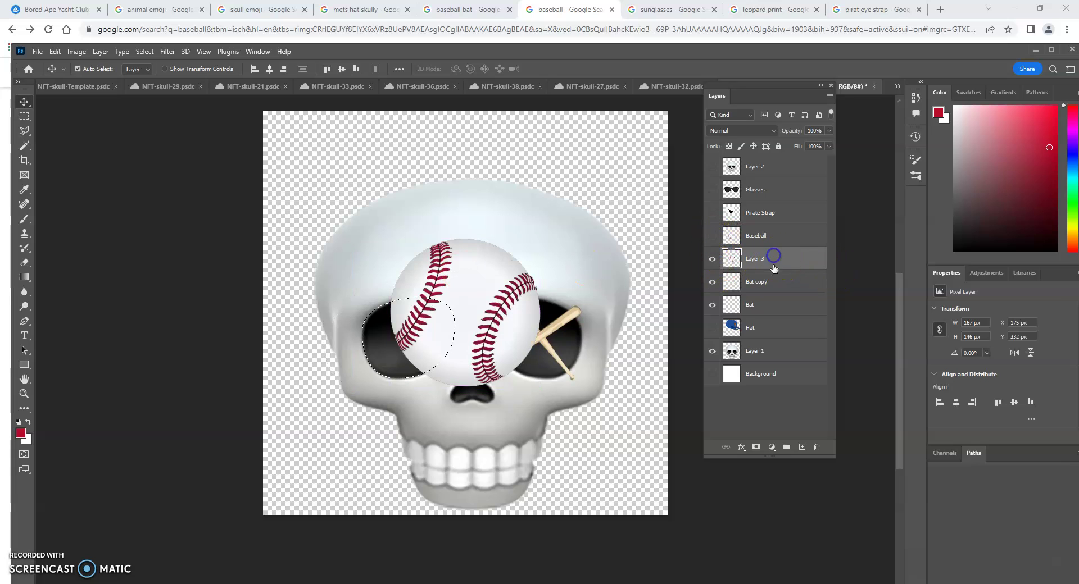
Delete the oversized baseball on Layer 3, show the Baseball layer, and cut its part inside the eye socket selection
left_click_drag(766, 260, 816, 446)
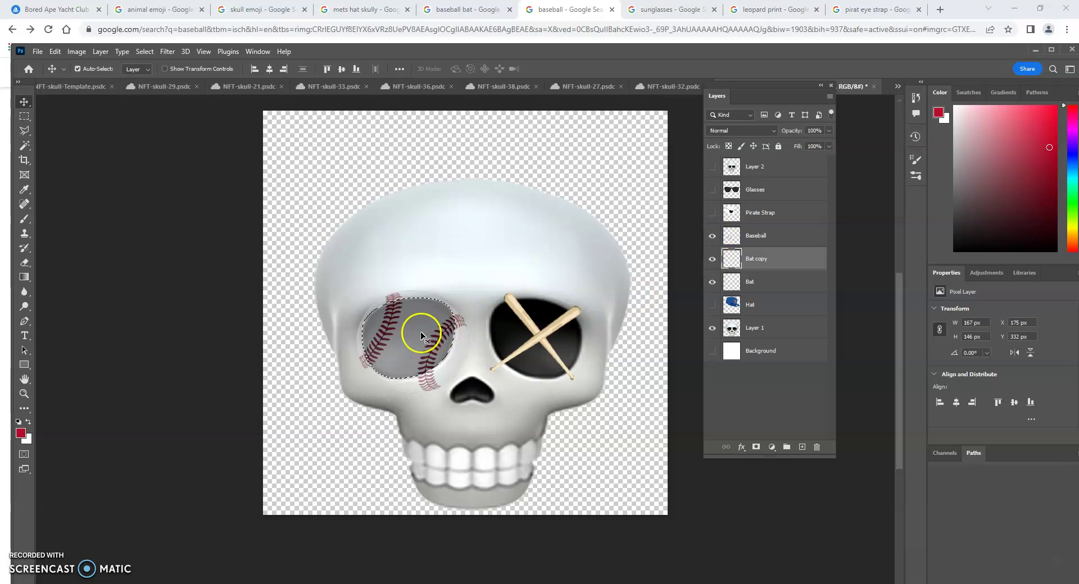
left_click(759, 241)
left_click(55, 51)
left_click(73, 119)
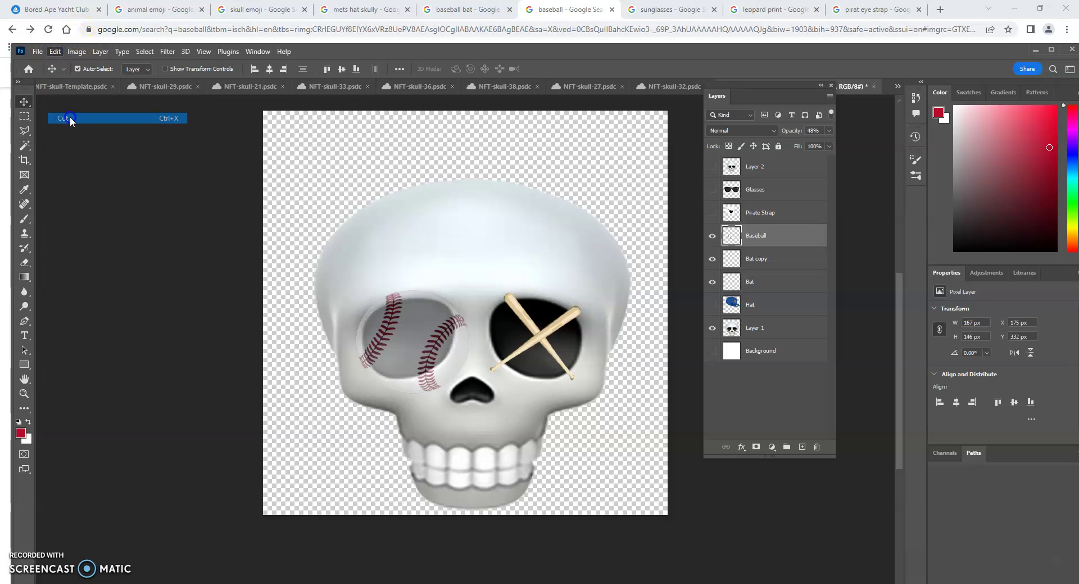
Delete the leftover Baseball layer and paste the cut baseball piece in place over the left-hand eye socket
left_click_drag(757, 236, 818, 448)
key("ctrl")
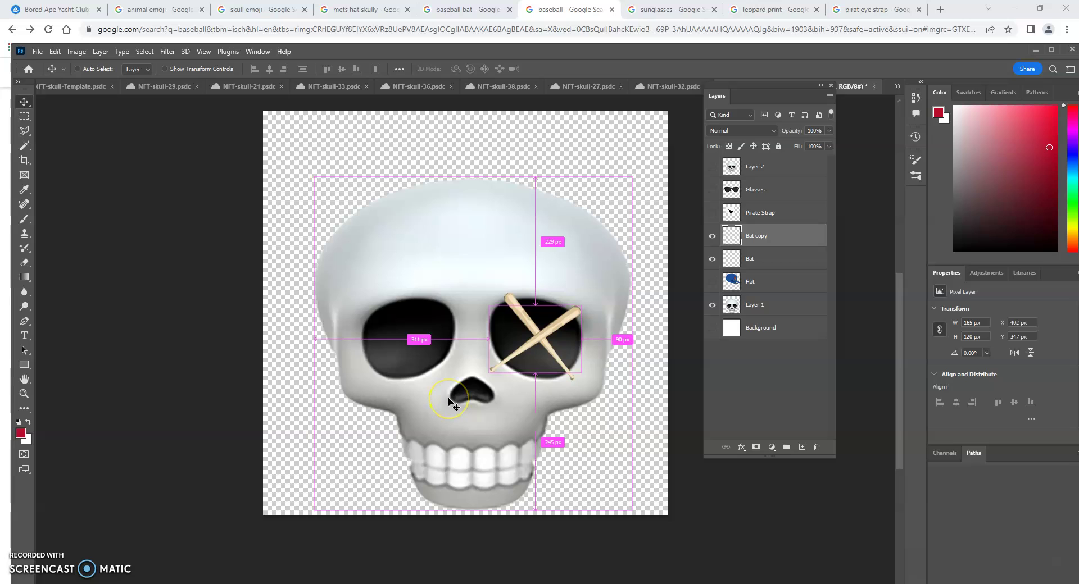
left_click(55, 51)
mouse_move(90, 162)
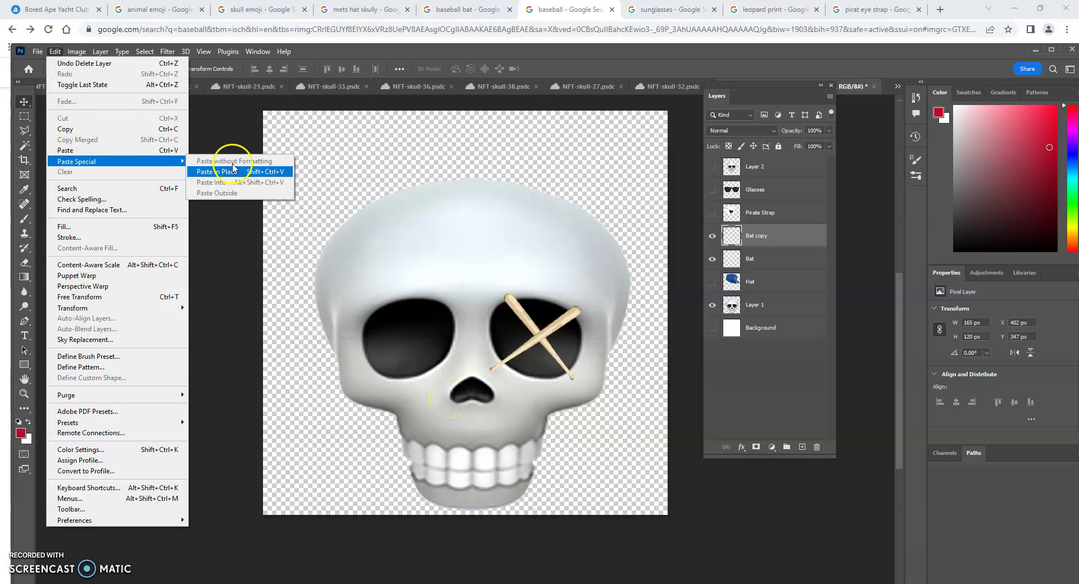
left_click(240, 173)
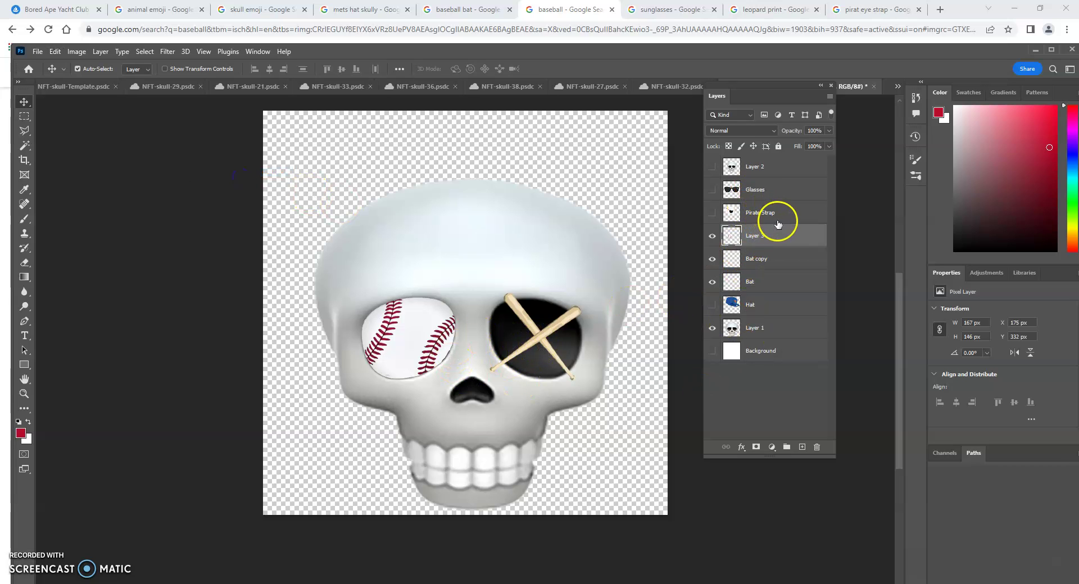
Show the Pirate Strap layer and remove its light background with the Magic Wand tool
left_click(711, 213)
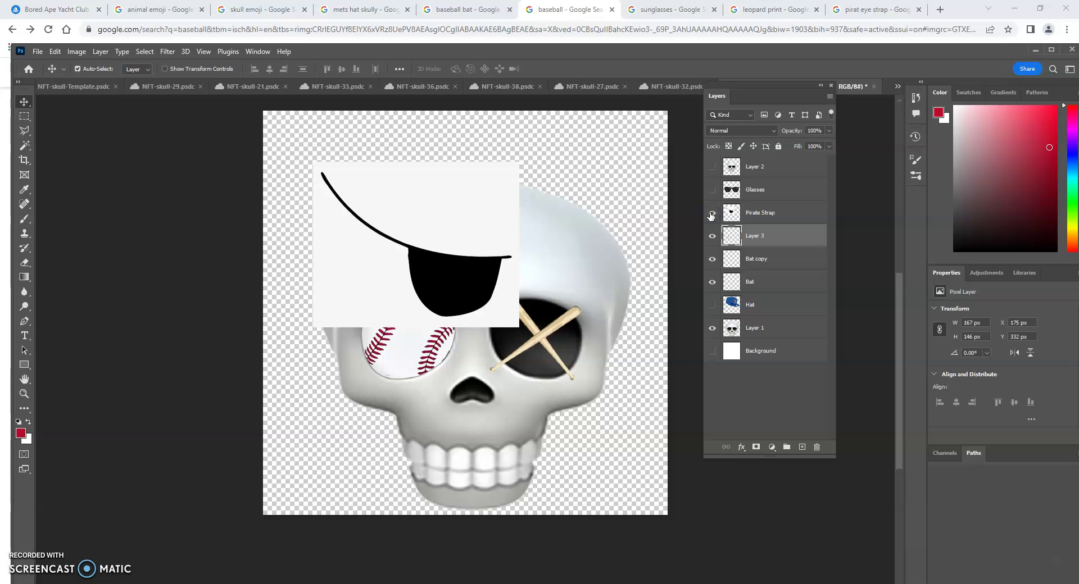
left_click_drag(433, 277, 453, 290)
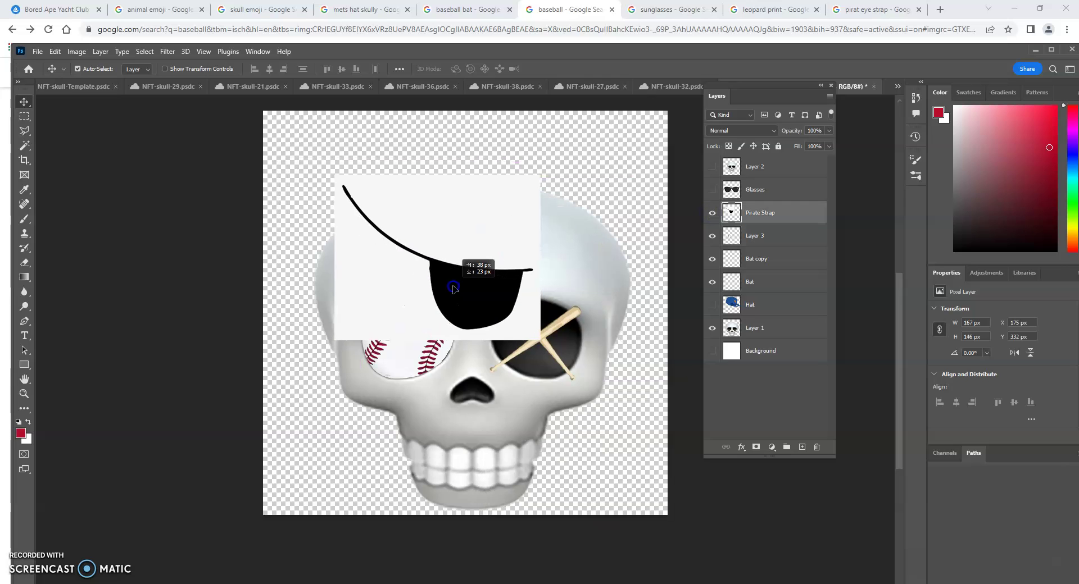
left_click(24, 146)
mouse_move(25, 145)
left_mouse_down()
mouse_move(60, 149)
mouse_move(90, 175)
left_mouse_up()
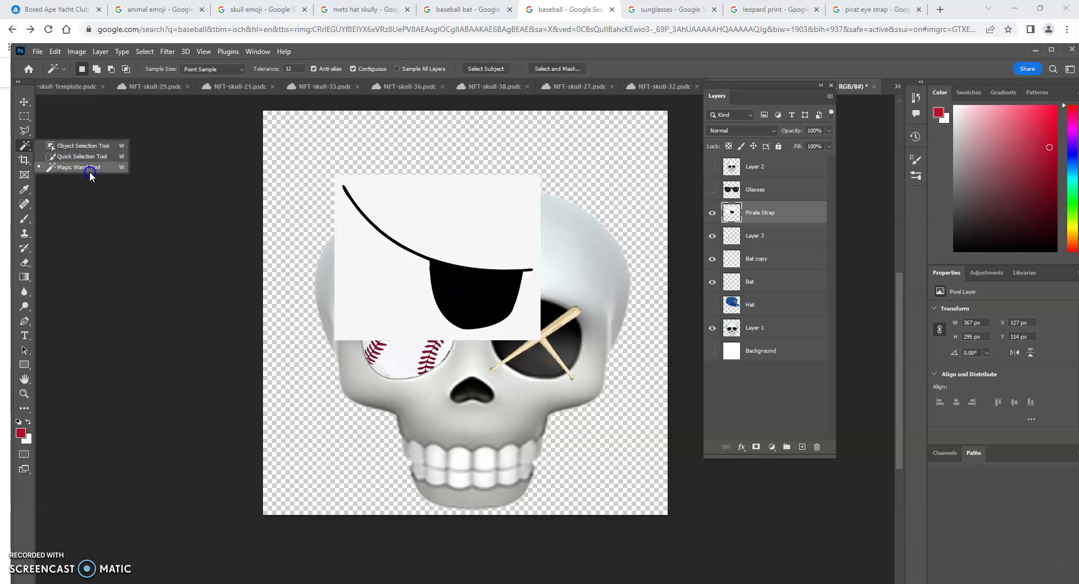
left_click(344, 270)
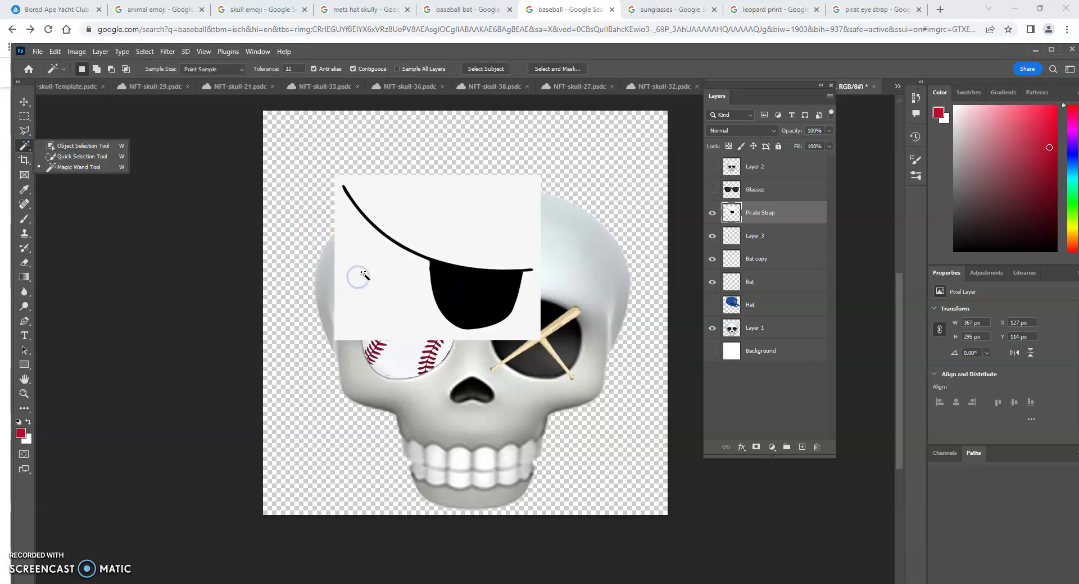
left_click(360, 276)
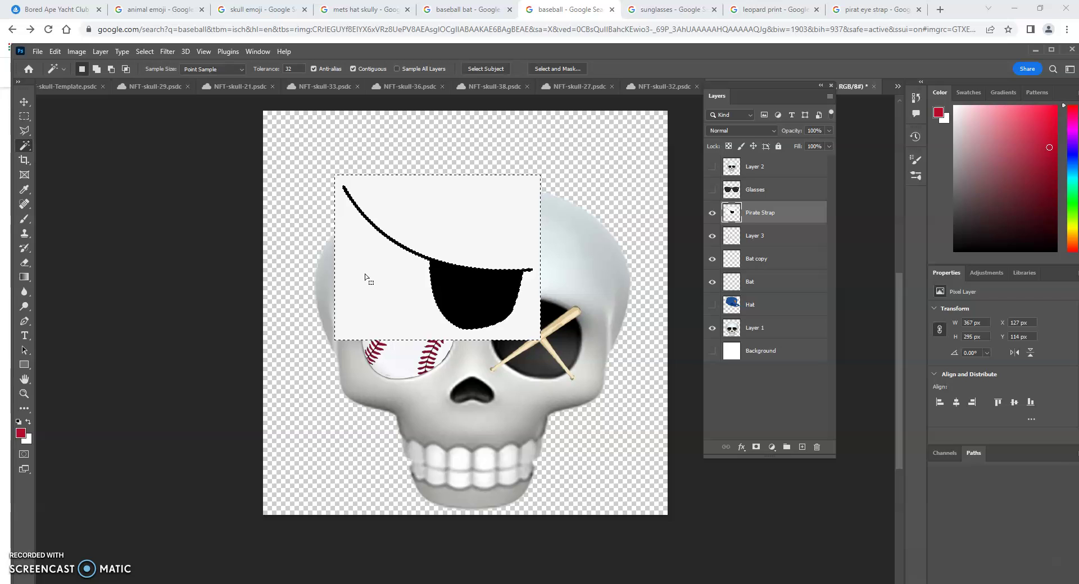
double_click(765, 213)
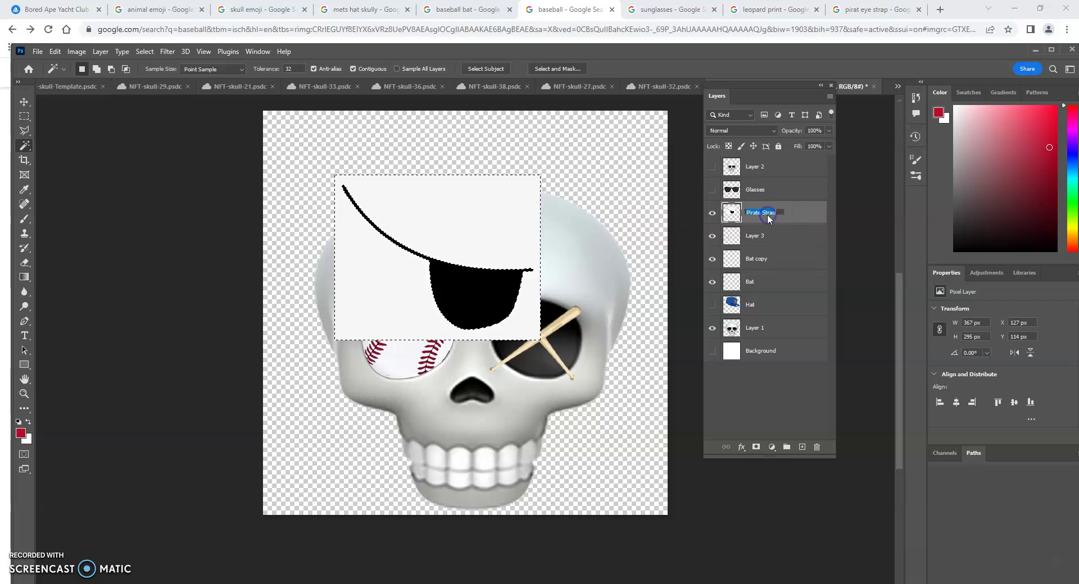
left_click(500, 229)
left_click(761, 212)
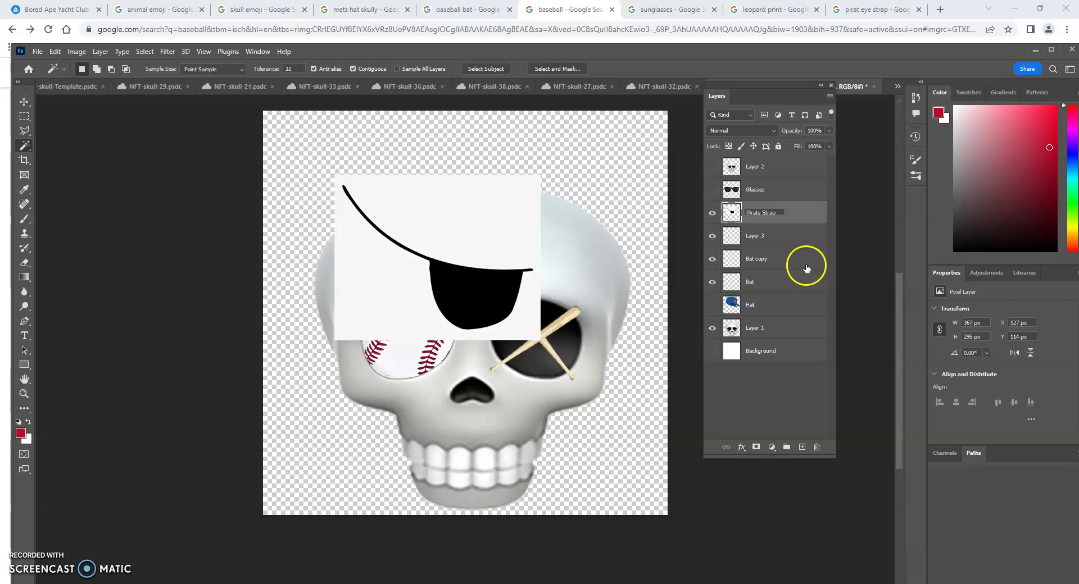
left_click(780, 223)
left_click(392, 302)
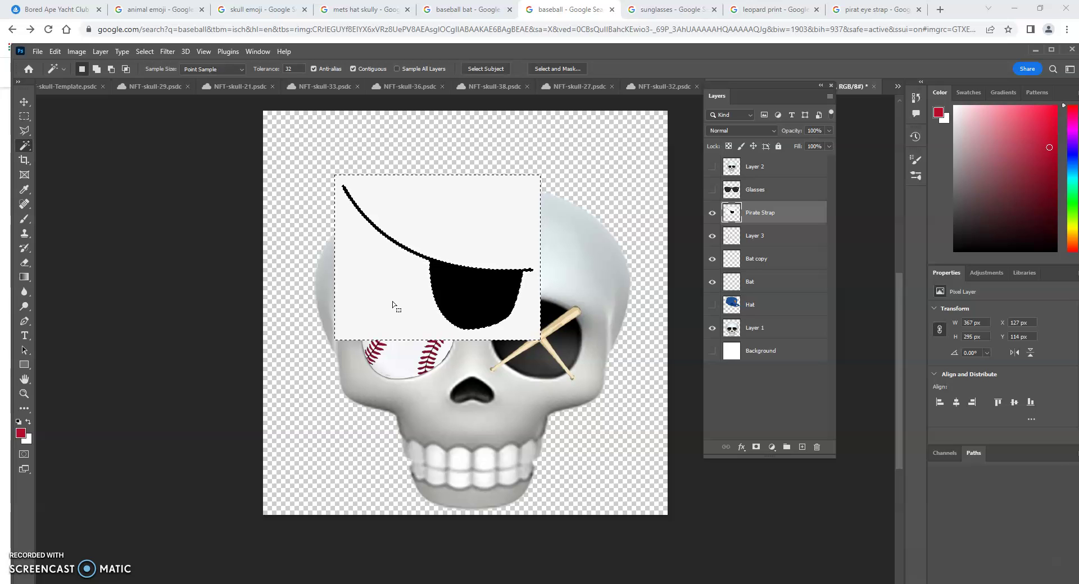
key("Delete")
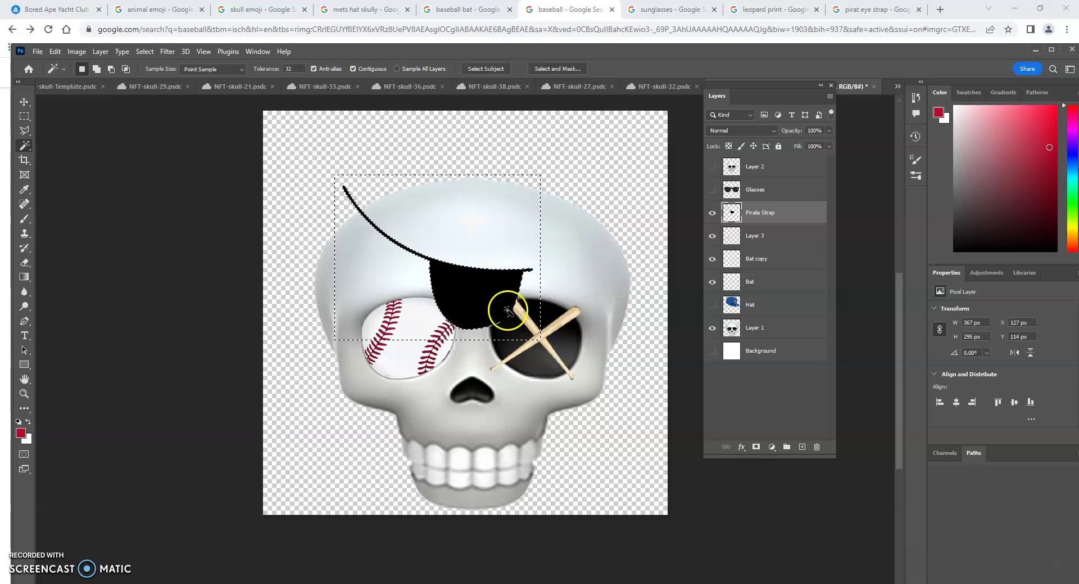
Deselect the removed background area and move the eye patch over the baseball eye
left_click(24, 101)
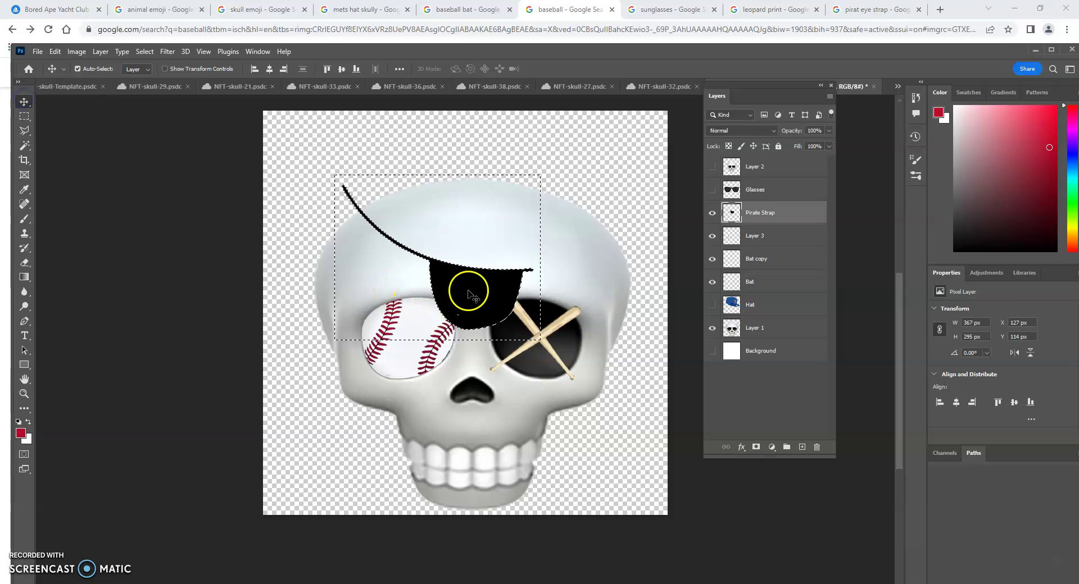
key("ctrl+d")
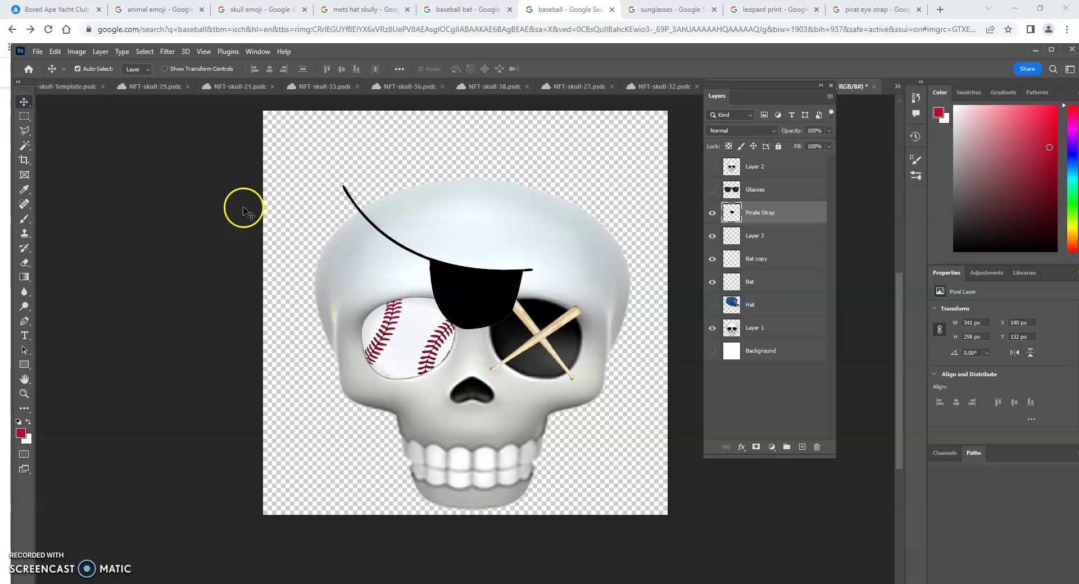
left_click_drag(485, 297, 426, 347)
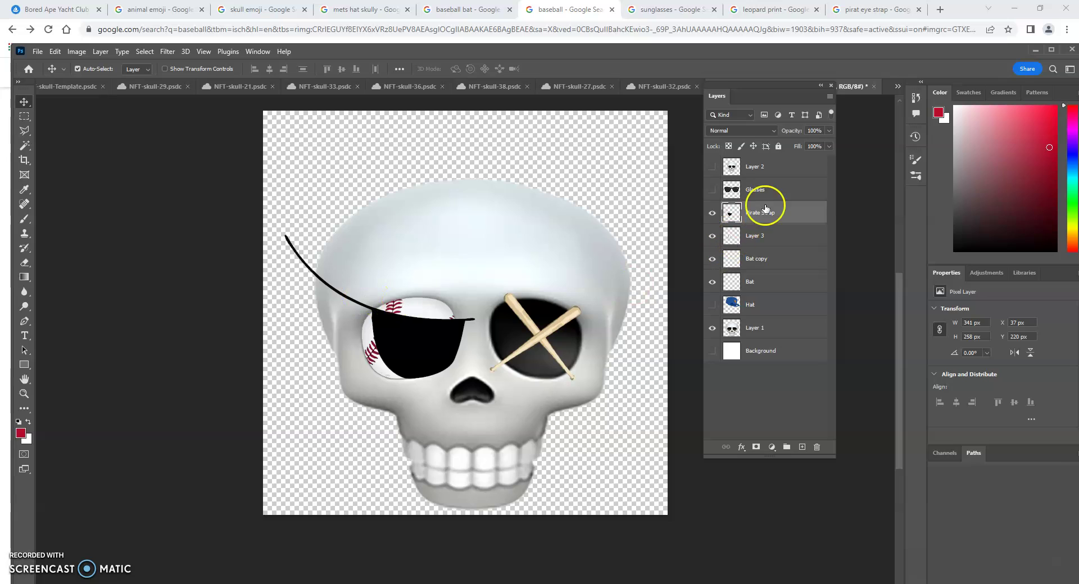
Cut the strap part beside the eye patch with a rectangular marquee of about 194 × 389 px, and hide the Pirate Strap layer
left_click(24, 117)
left_click_drag(263, 191, 372, 408)
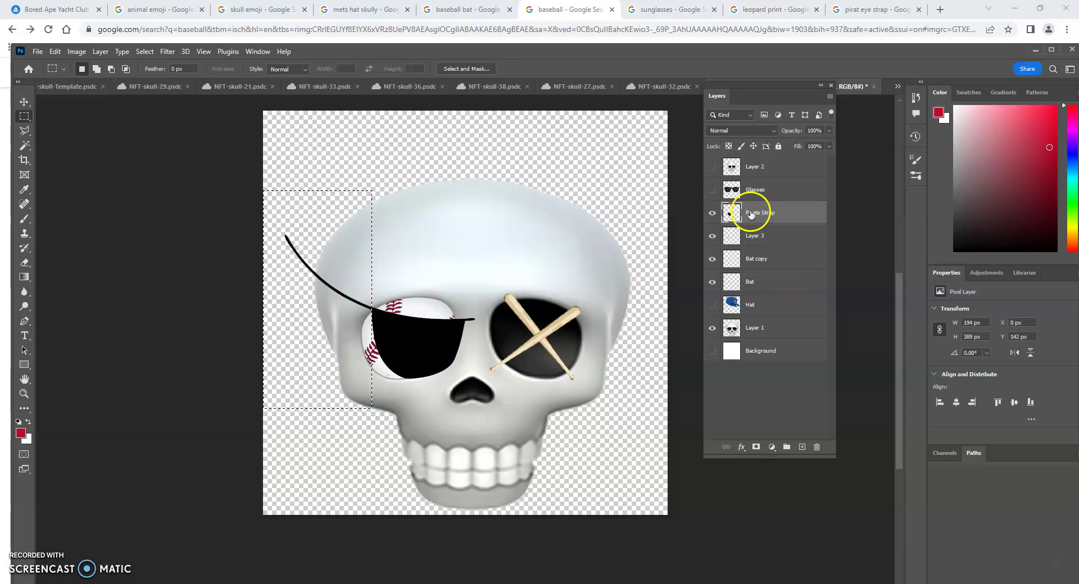
left_click(55, 51)
left_click(68, 119)
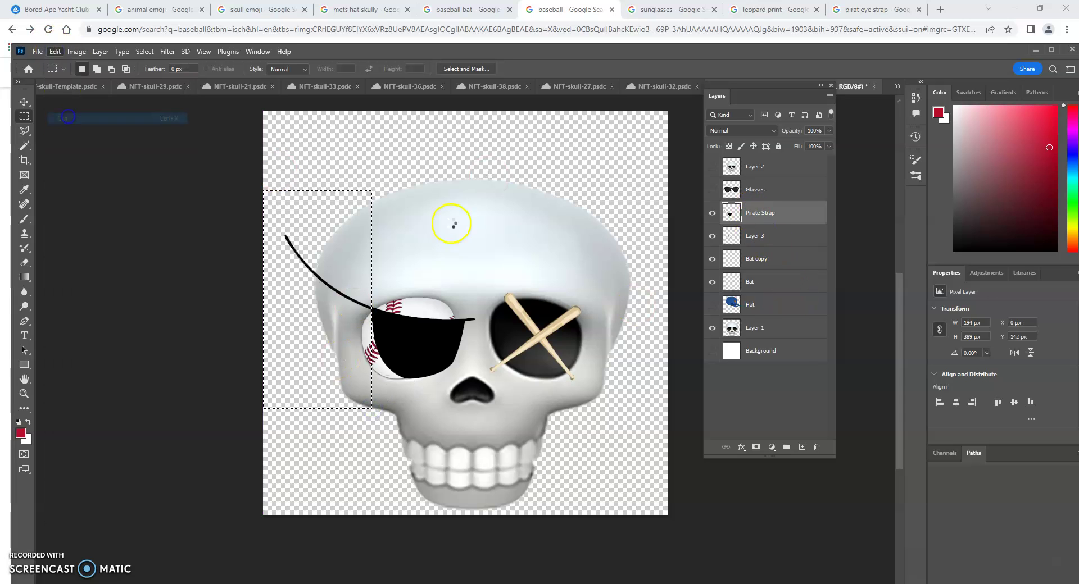
mouse_move(754, 211)
left_mouse_down()
mouse_move(748, 238)
mouse_move(821, 451)
mouse_move(770, 300)
mouse_move(762, 205)
left_mouse_up()
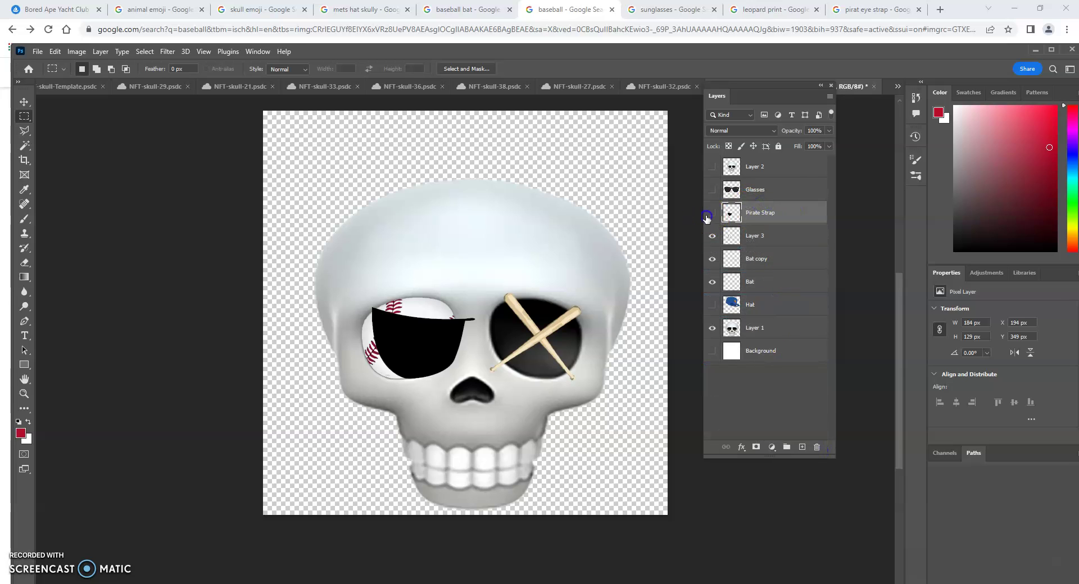
left_click(708, 216)
Paste the strap piece, run it from the skull's left-hand edge to the baseball, and move Layer 3 above it
left_click(55, 51)
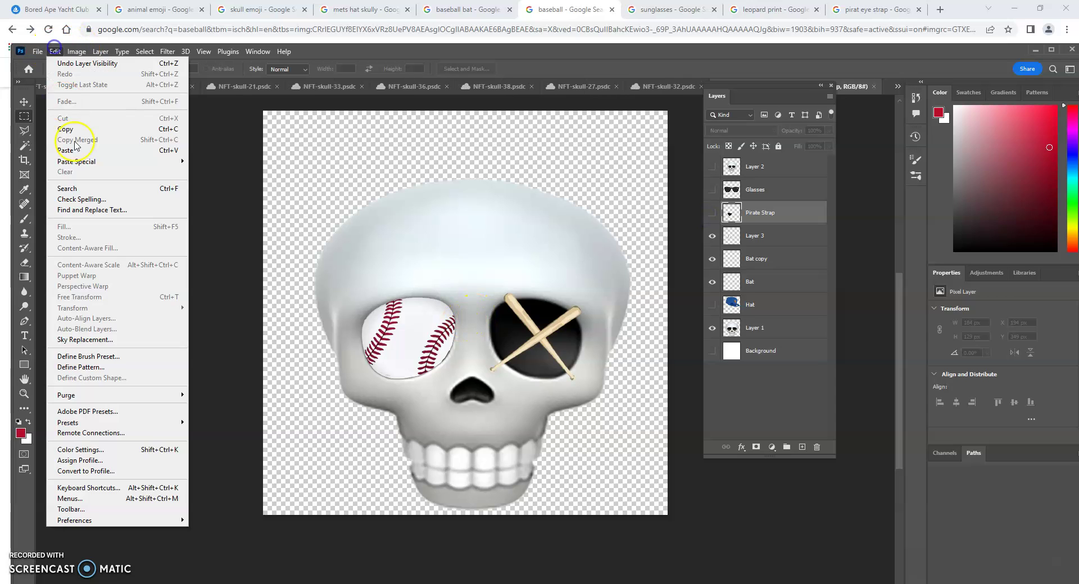
left_click(73, 149)
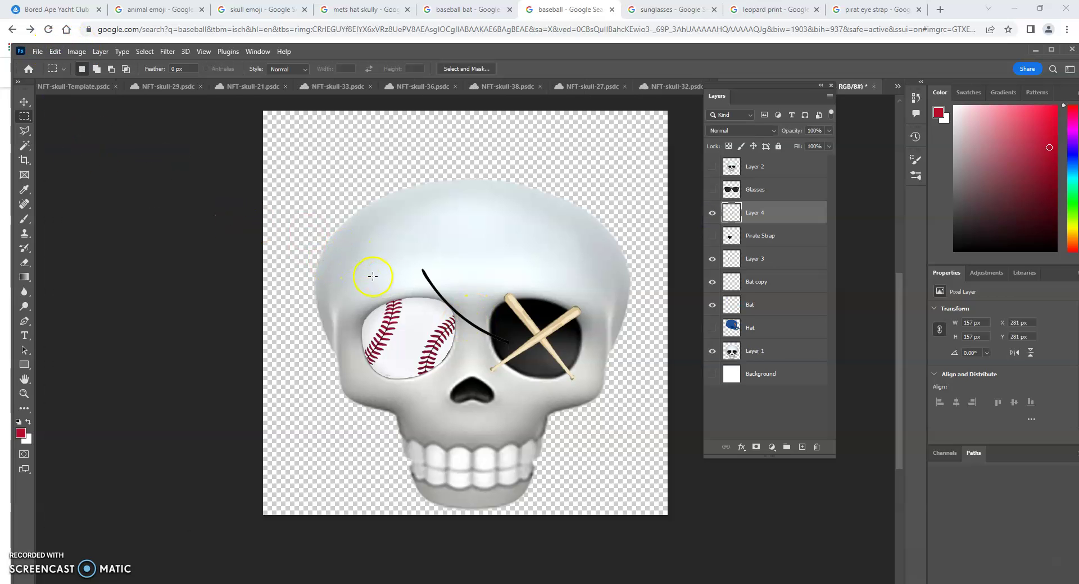
left_click(24, 101)
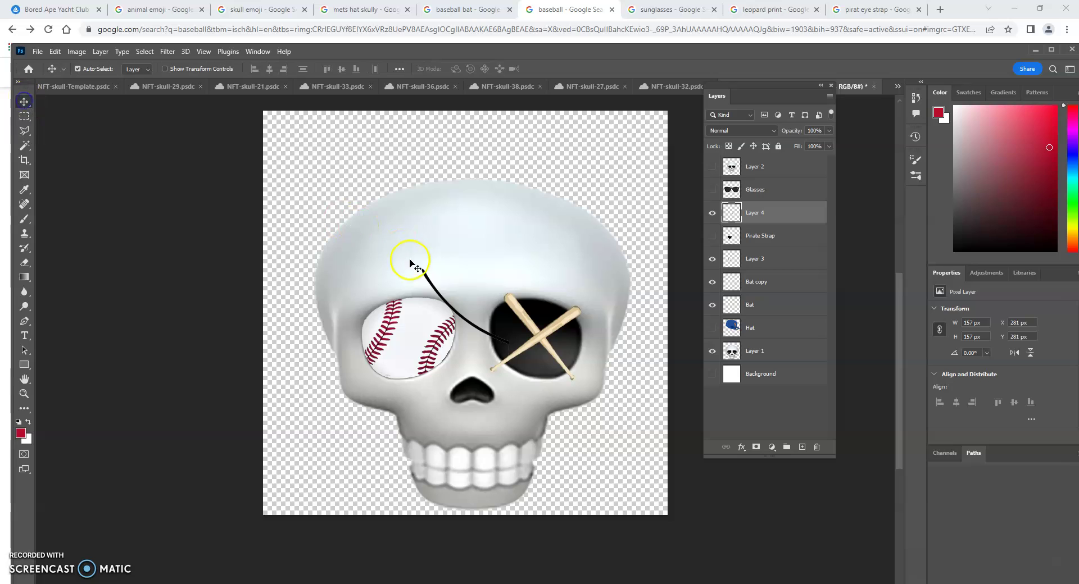
left_click_drag(432, 286, 328, 272)
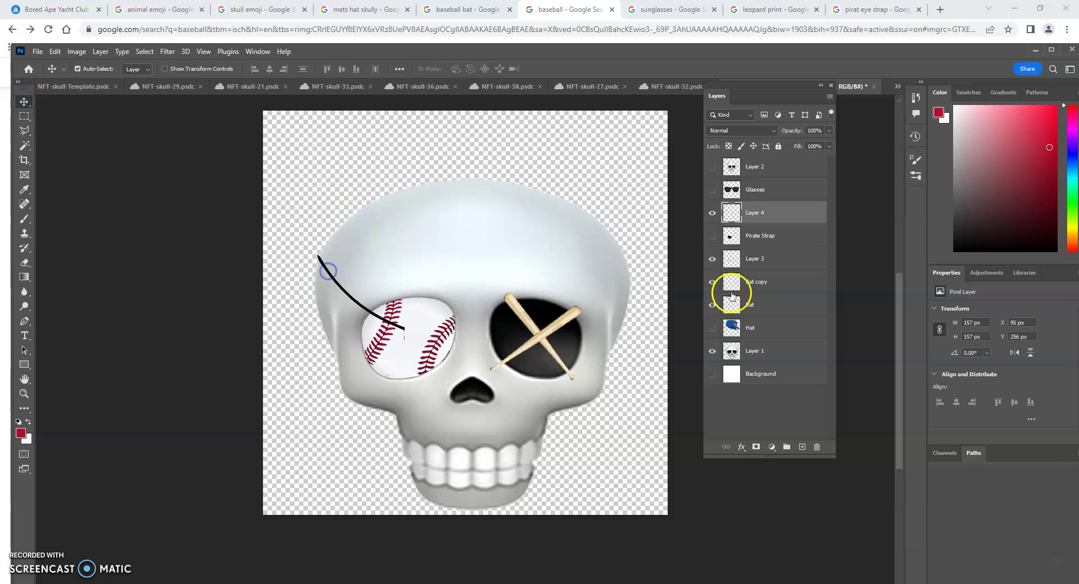
left_click_drag(761, 259, 767, 192)
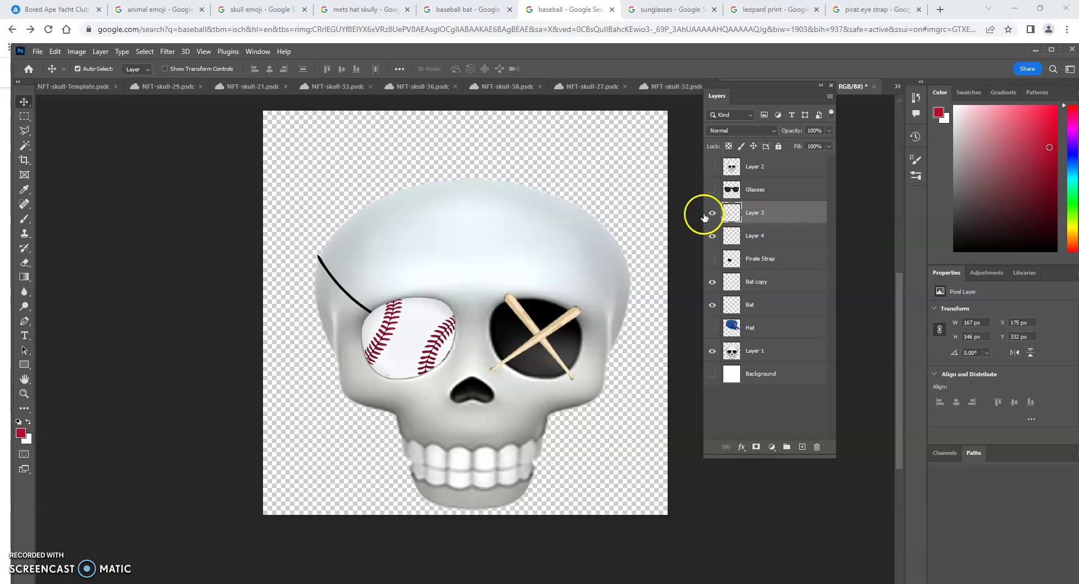
Duplicate Layer 4 and transform the copy to about 231 × 226 px, running from the baseball's upper edge to the top of the skull
left_click(727, 240)
left_click_drag(754, 240, 802, 446)
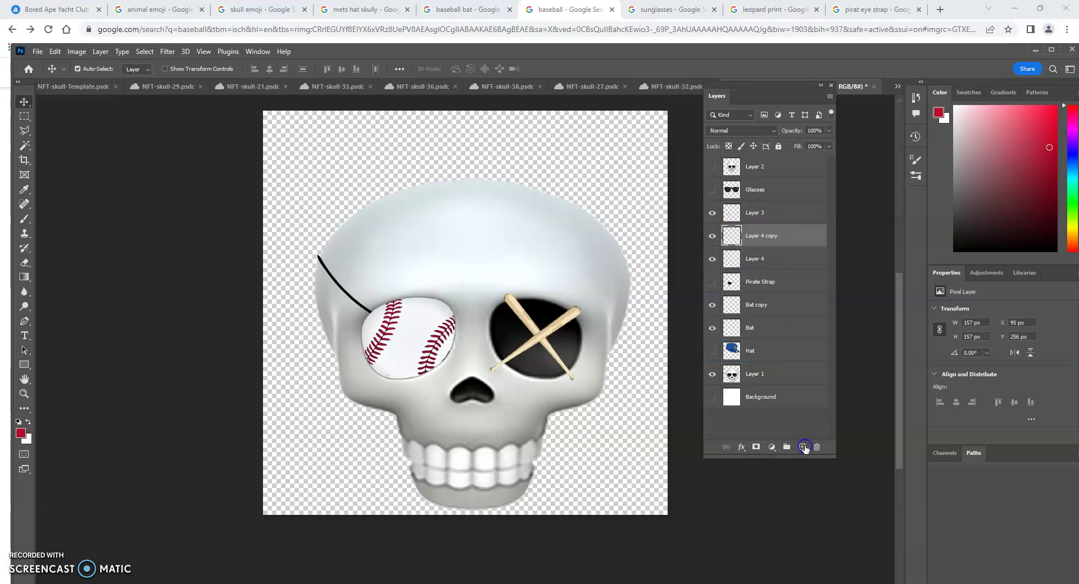
key("ctrl+t")
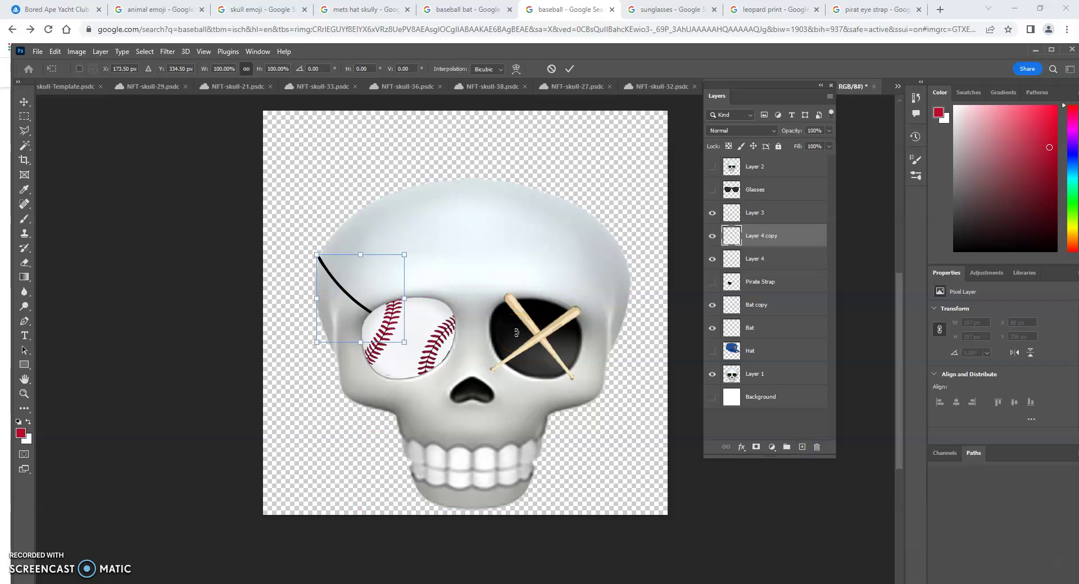
left_click_drag(349, 303, 467, 288)
left_click_drag(576, 263, 466, 215)
left_click_drag(522, 238, 538, 174)
left_click_drag(513, 263, 499, 251)
left_click(24, 101)
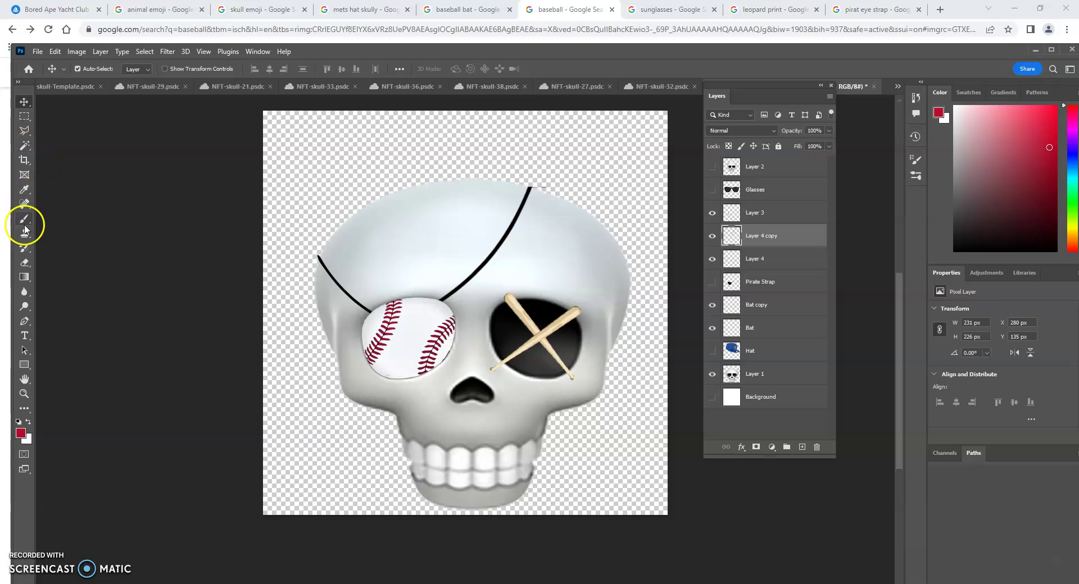
Erase the strap copy's stray end at the top of the skull with a 12 px Hard Round eraser, and show the Hat layer
left_click(24, 263)
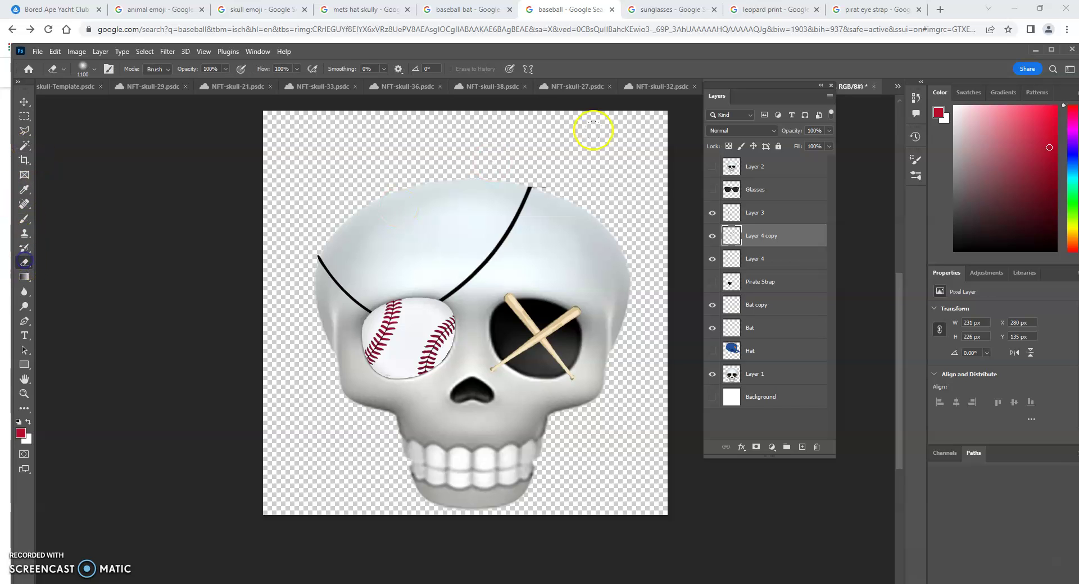
left_click(94, 68)
left_click_drag(81, 104, 79, 104)
left_click(141, 332)
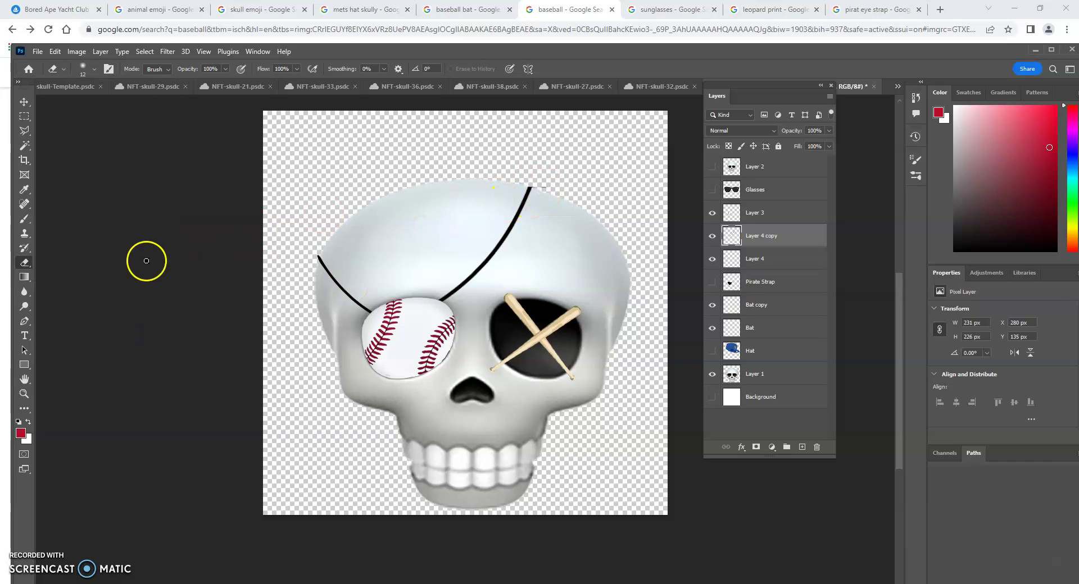
right_click(25, 262)
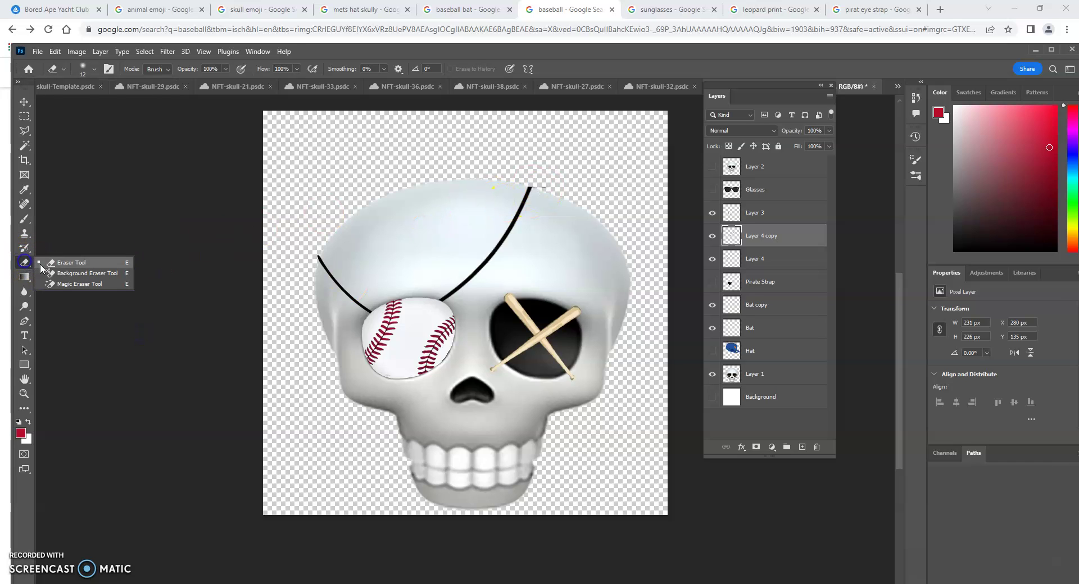
left_click(126, 84)
left_click(96, 71)
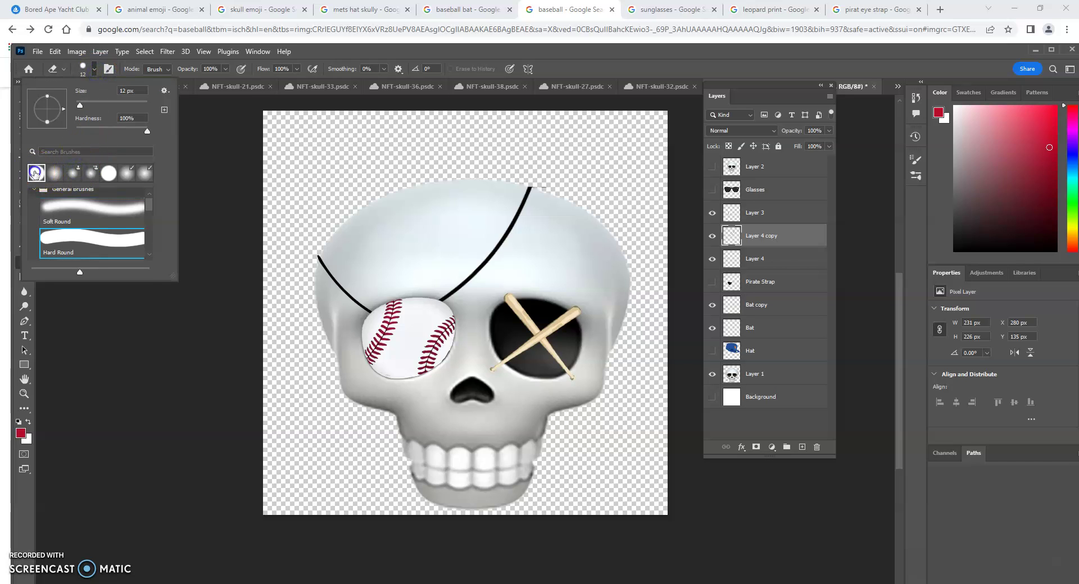
left_click_drag(494, 165, 531, 183)
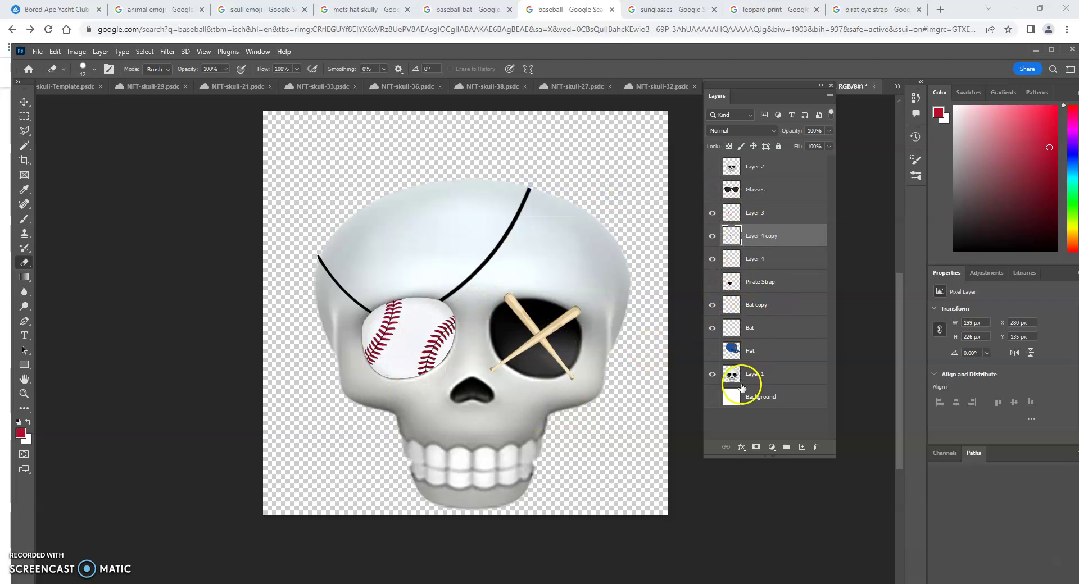
left_click(713, 352)
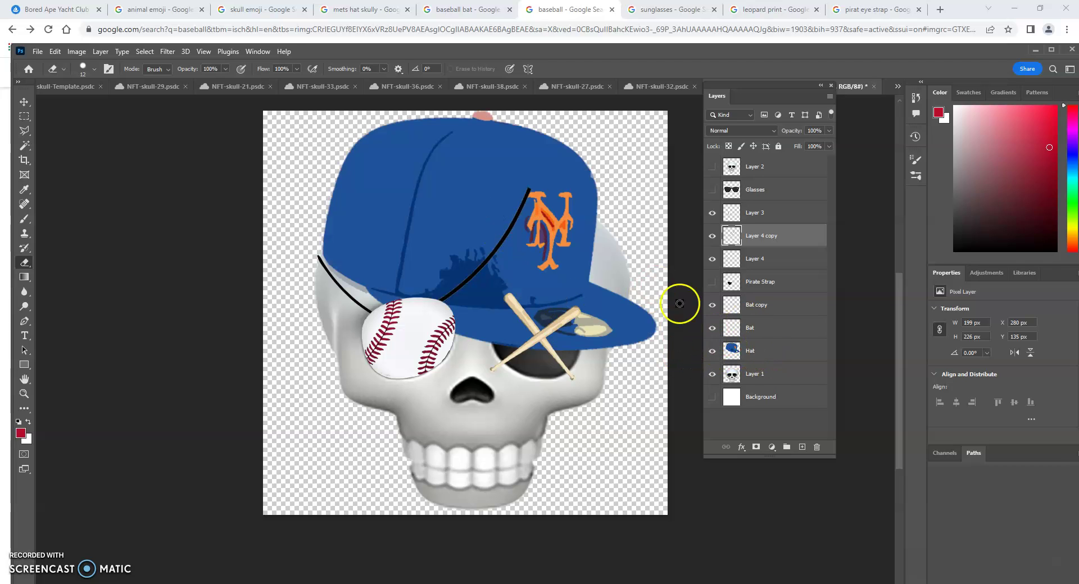
Move the Hat layer to the top of the layer stack and hide it
left_click_drag(759, 351, 770, 163)
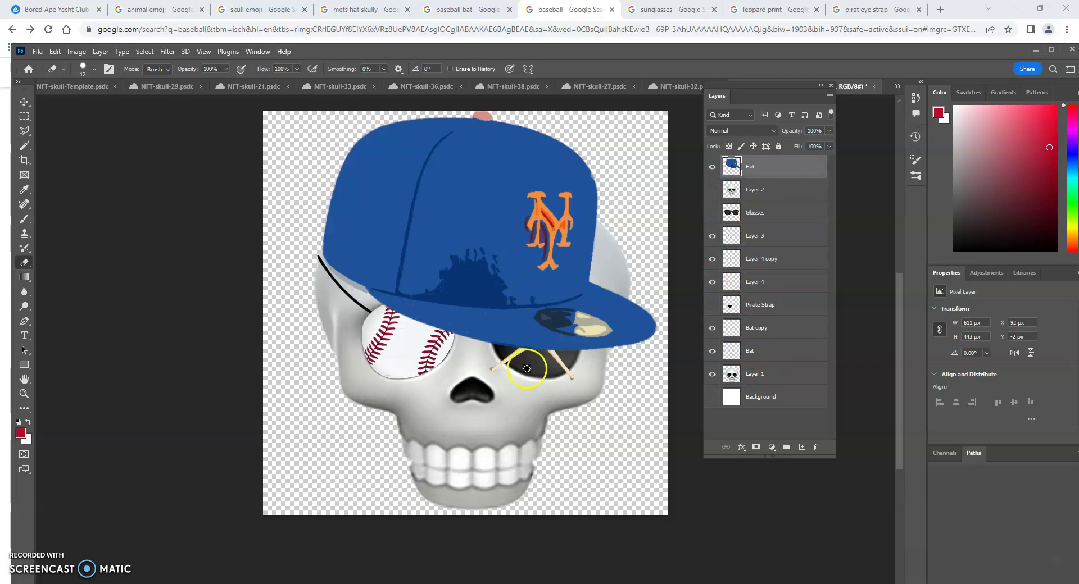
left_click(711, 167)
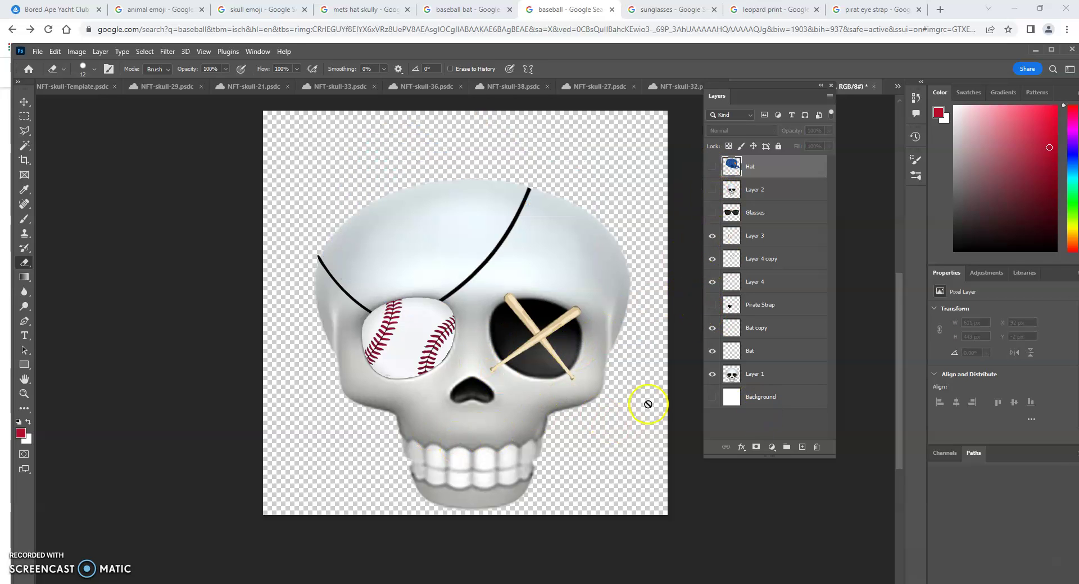
Switch to Chrome to view the sunglasses image results, and return to Photoshop
key("alt+Tab")
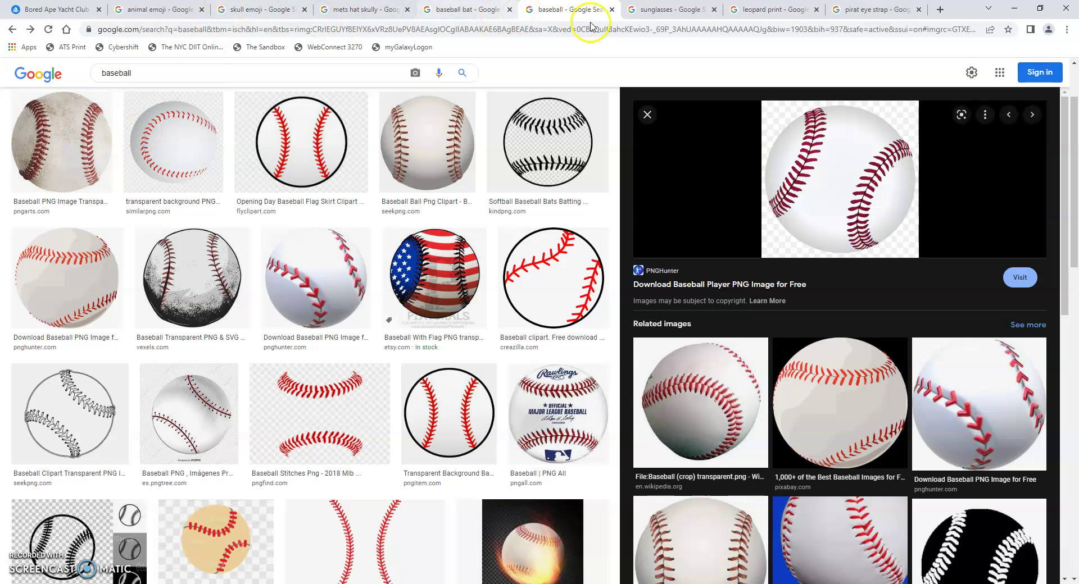
left_click(674, 9)
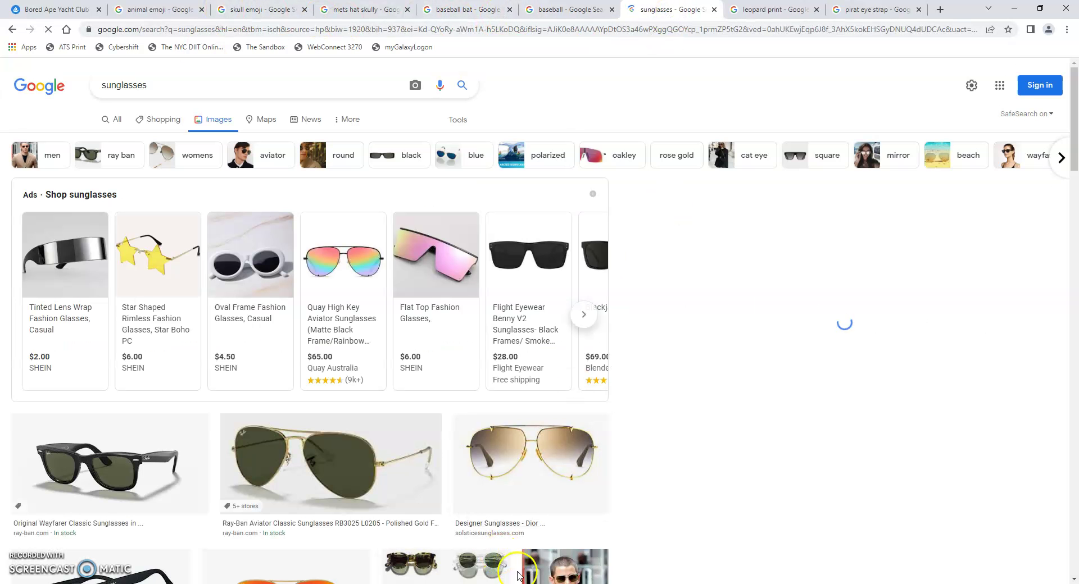
key("alt+Tab")
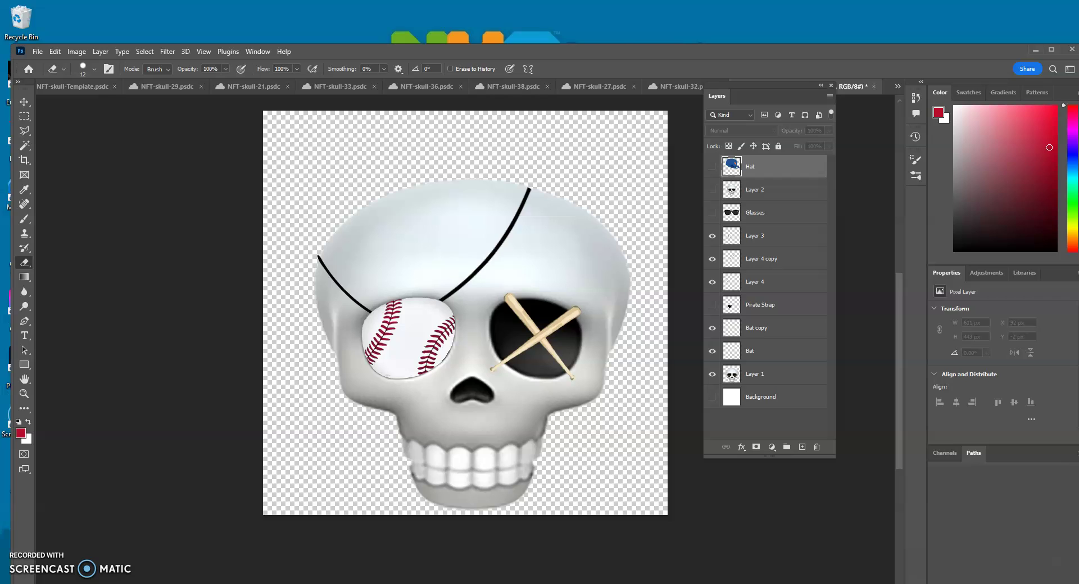
Show the Glasses layer, shift the sunglasses slightly downward over the eye sockets, and hide the layer again
left_click(711, 215)
left_click(24, 102)
left_click_drag(400, 277, 407, 300)
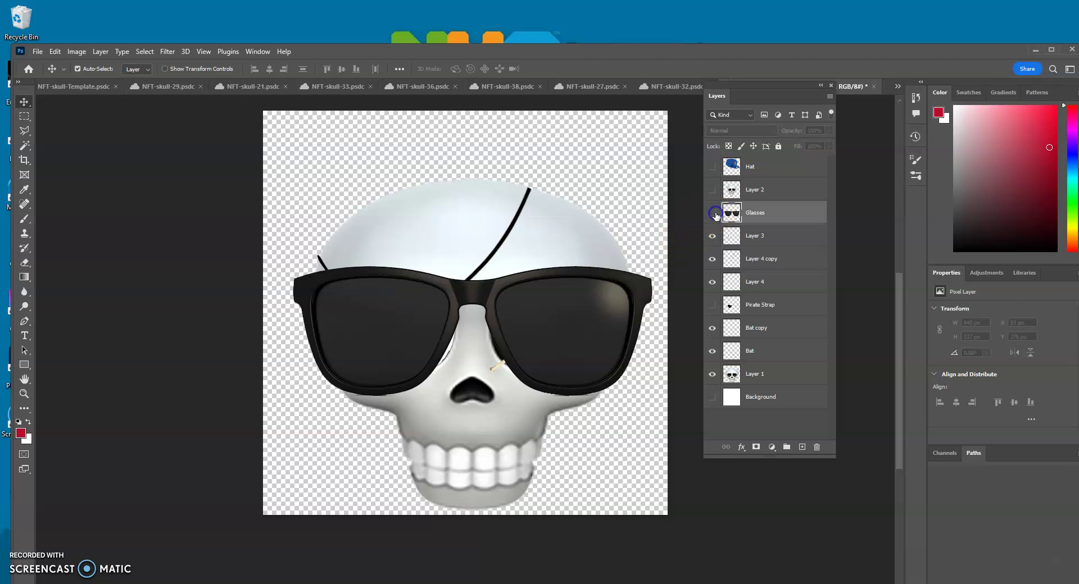
left_click(712, 213)
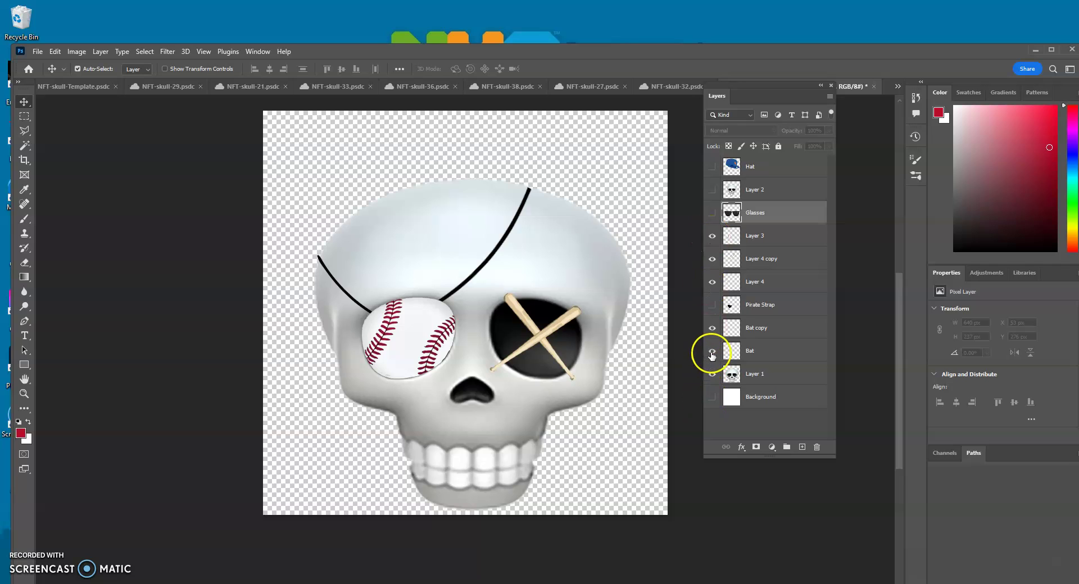
Hide every layer except the Layer 1 skull, and preview the Hat and Glasses layers one after the other
left_click(708, 219)
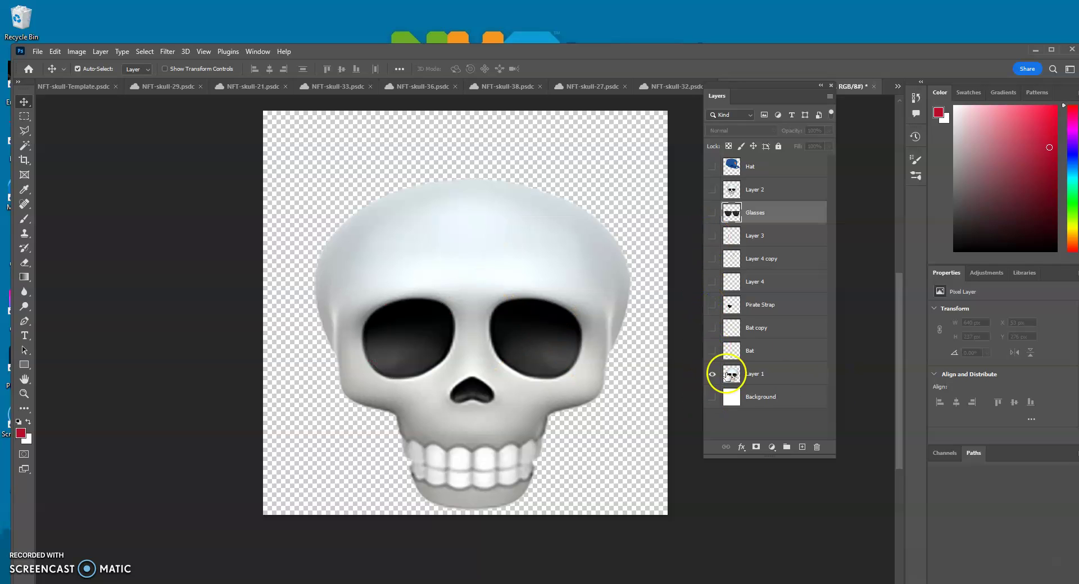
left_click(711, 167)
left_click(712, 168)
left_click(712, 213)
left_click(711, 213)
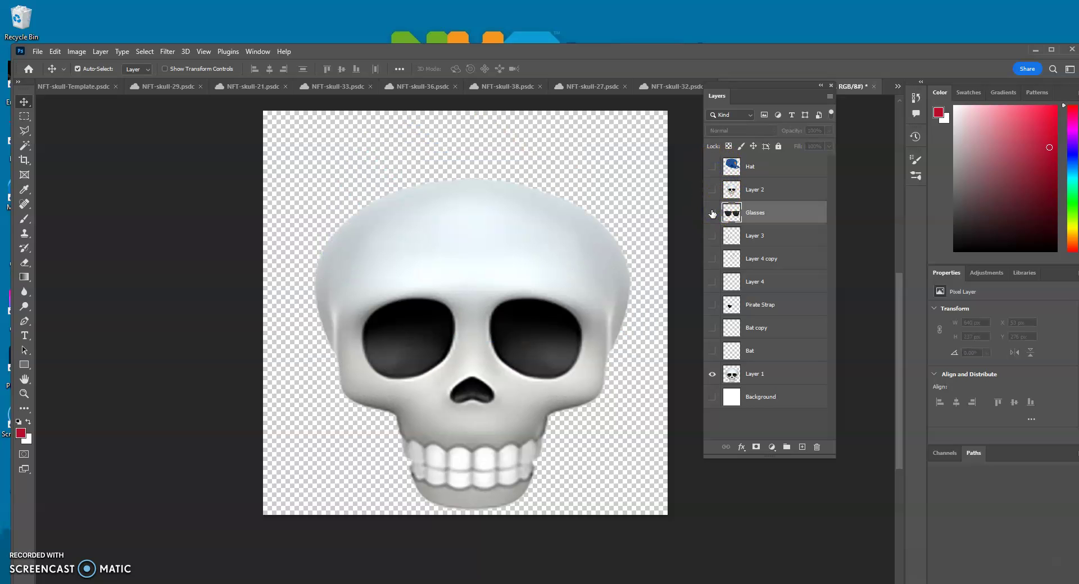
Preview the strap layers, the baseball and the two bat layers over the skull by turning their visibility on one by one
left_click(711, 281)
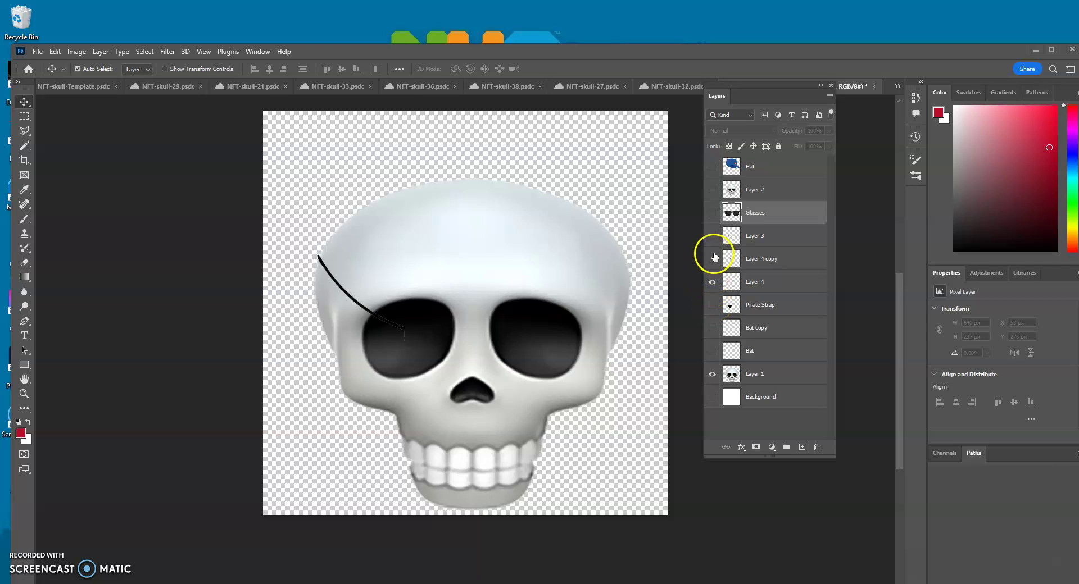
left_click(712, 259)
left_click(712, 235)
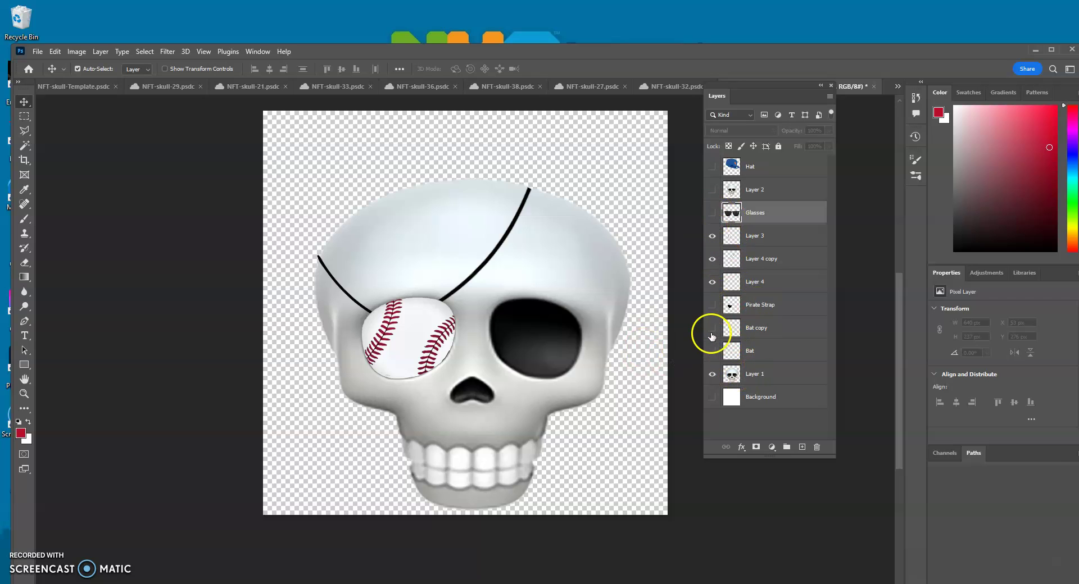
left_click(711, 328)
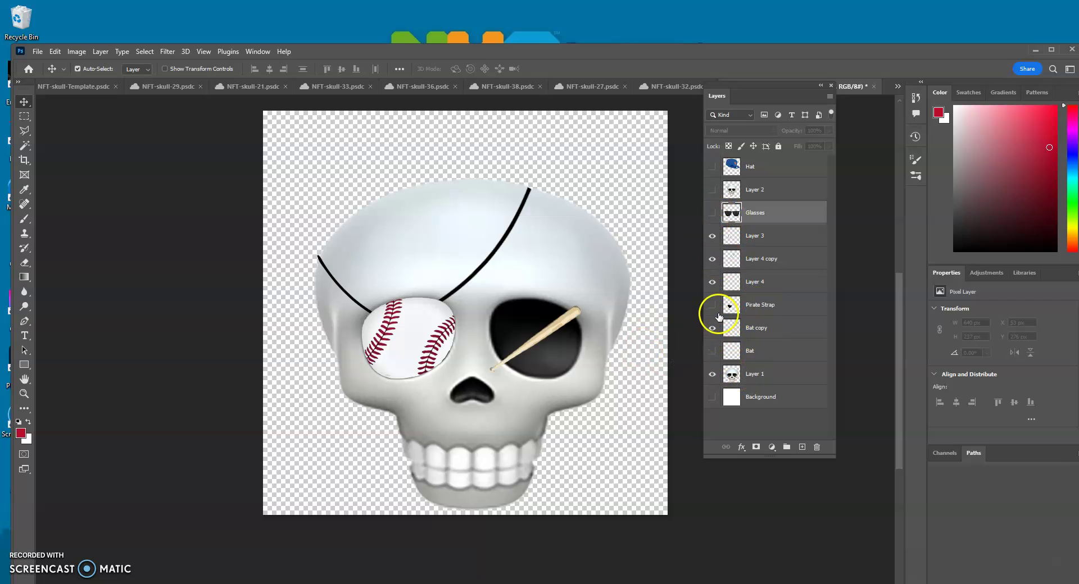
left_click(711, 351)
left_click(713, 328)
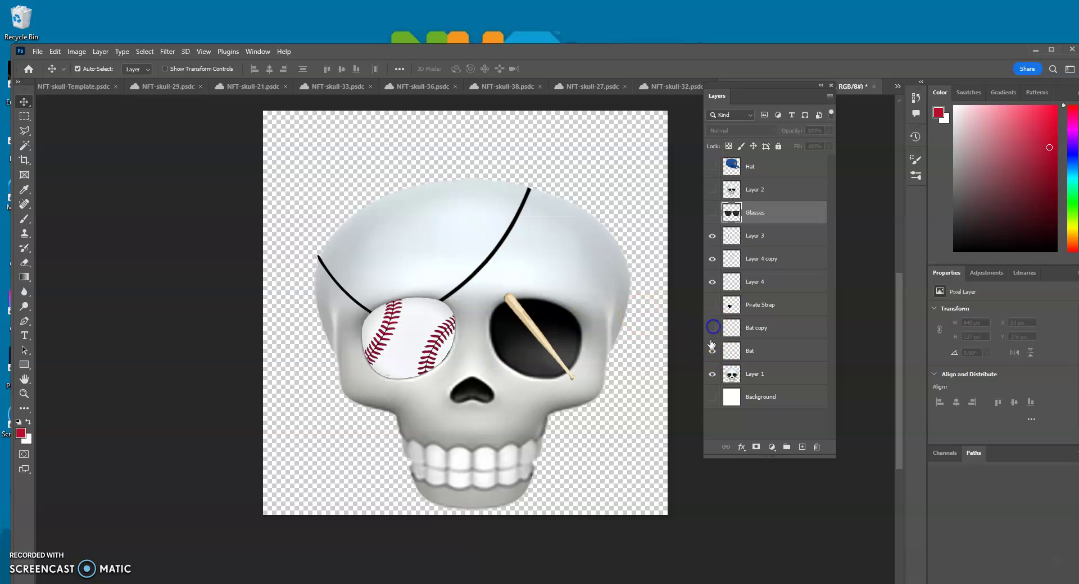
left_click(711, 345)
left_click(712, 351)
Merge the Bat and Bat copy layers, and hide the merged bats together with the strap and baseball layers
left_click(771, 354)
left_click(766, 323, "shift")
right_click(762, 337)
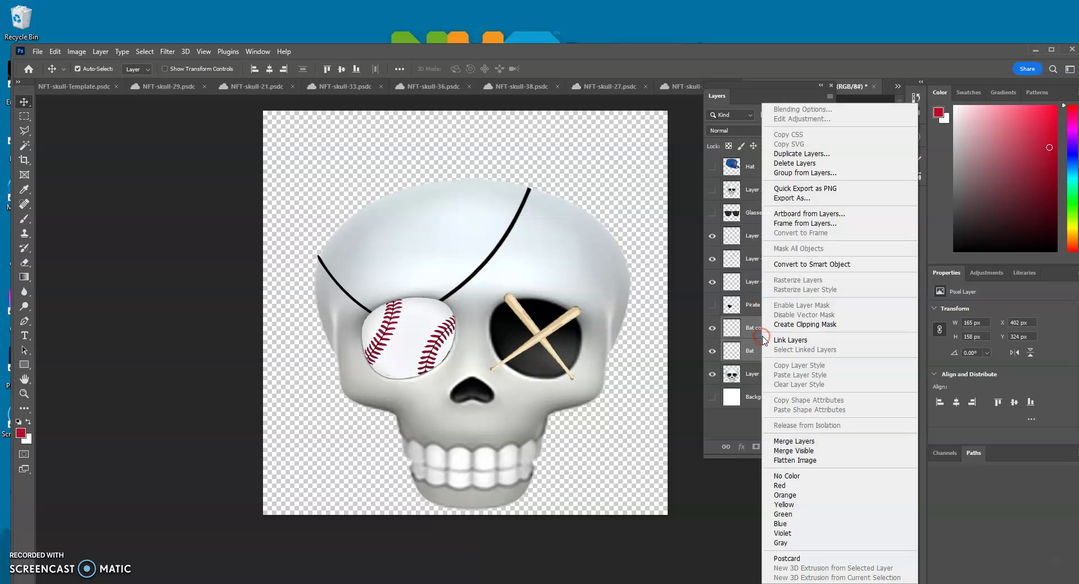
left_click(789, 441)
left_click(711, 329)
left_click(711, 329)
left_click_drag(711, 330, 713, 240)
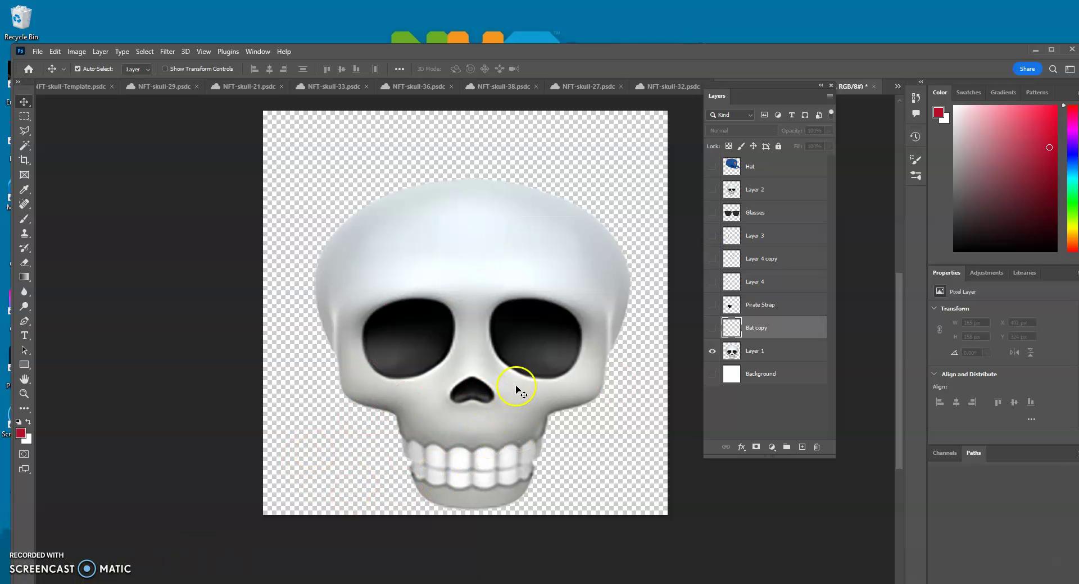
Copy the enlarged orange and black leopard print image from Chrome and paste it as a new layer in the Photoshop skull document
key("alt+Tab")
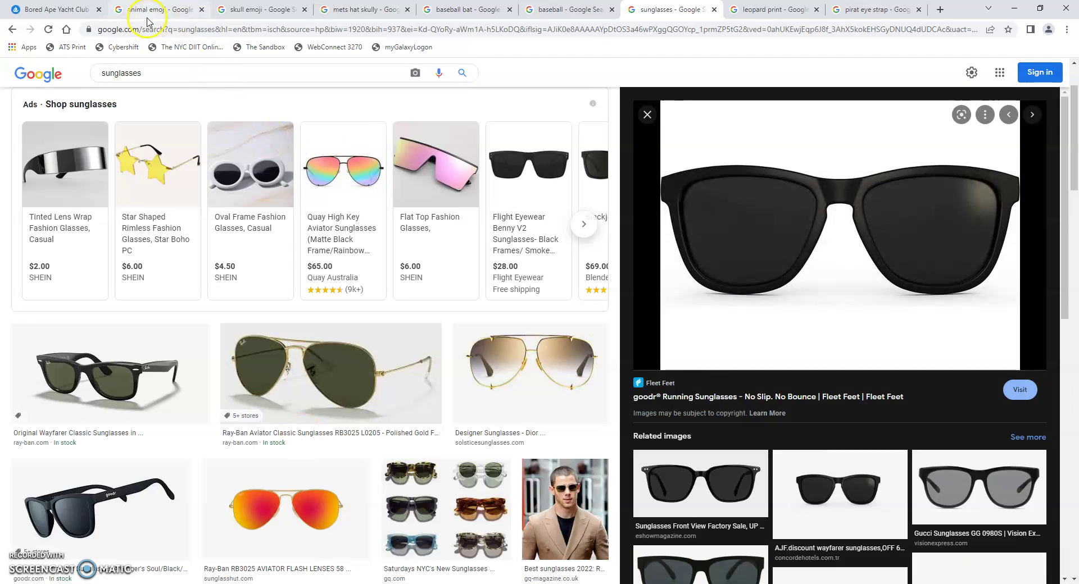
left_click(772, 10)
right_click(841, 236)
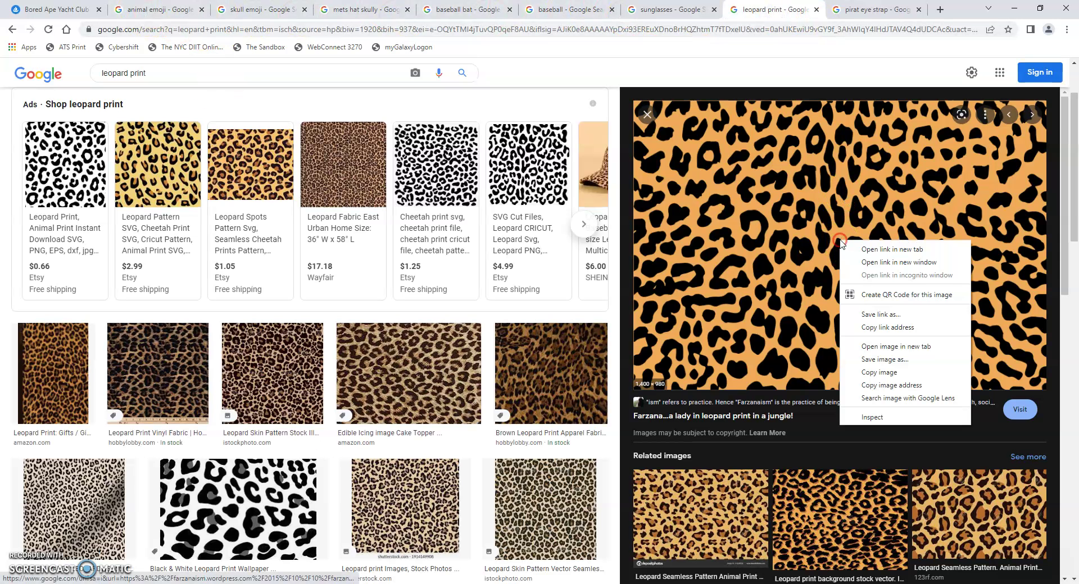
left_click(902, 373)
key("alt+Tab")
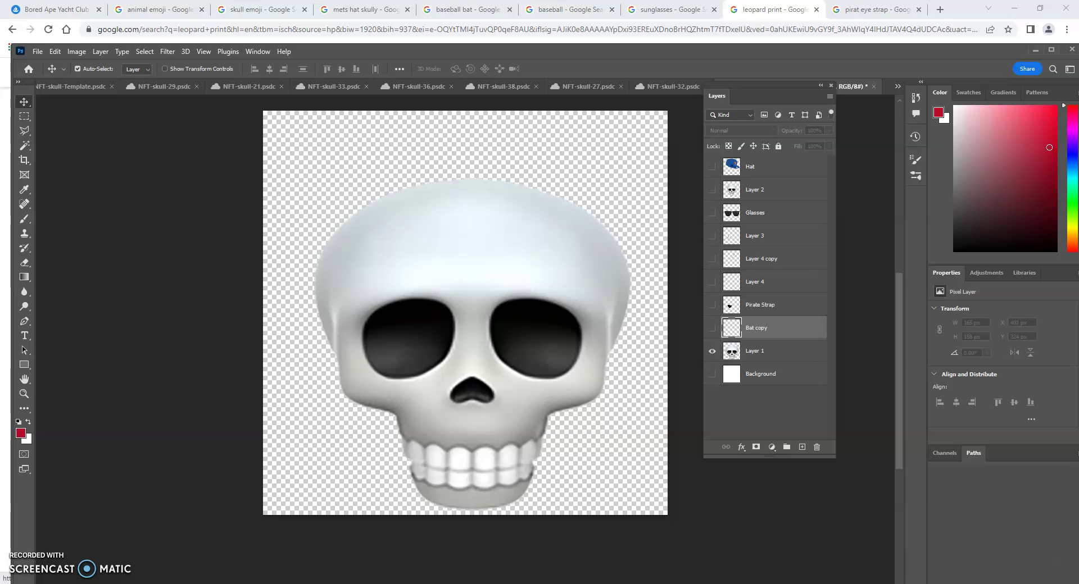
left_click(55, 51)
left_click(78, 153)
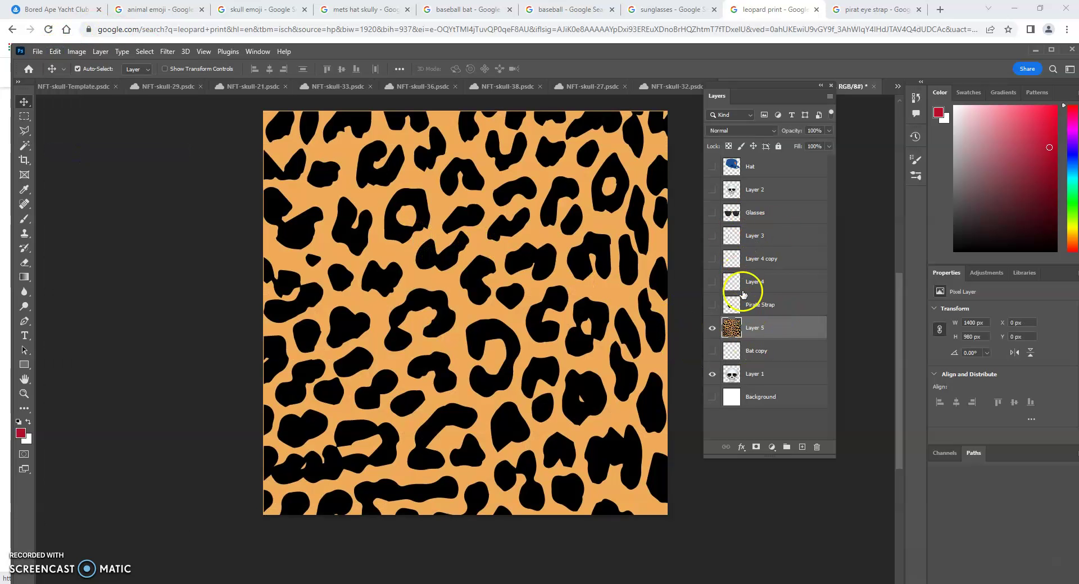
Hide the leopard print layer and select the bone area of the Layer 1 skull with the Magic Wand at tolerance 32
left_click(758, 372)
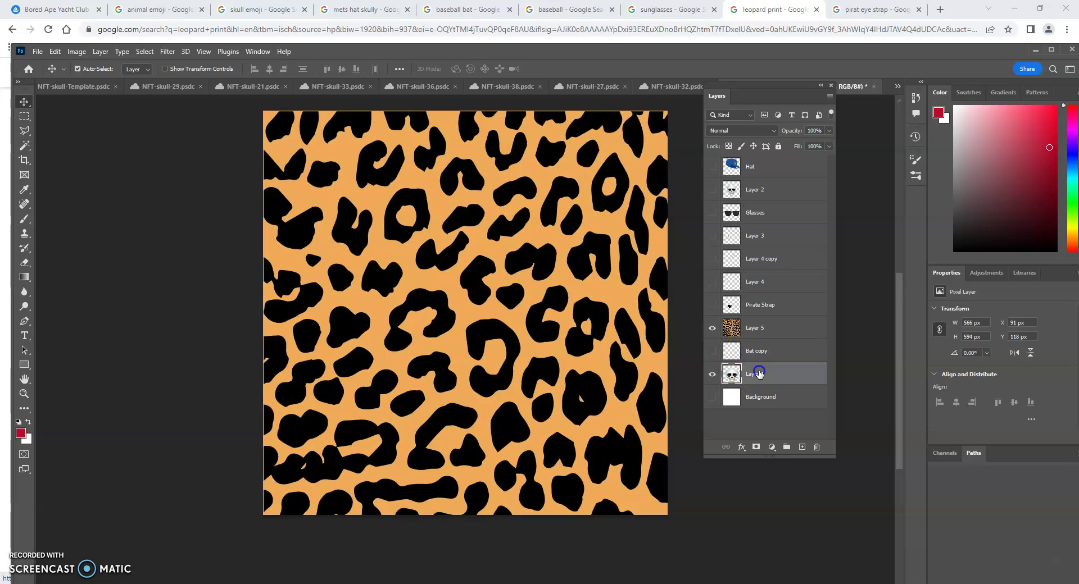
left_click(711, 329)
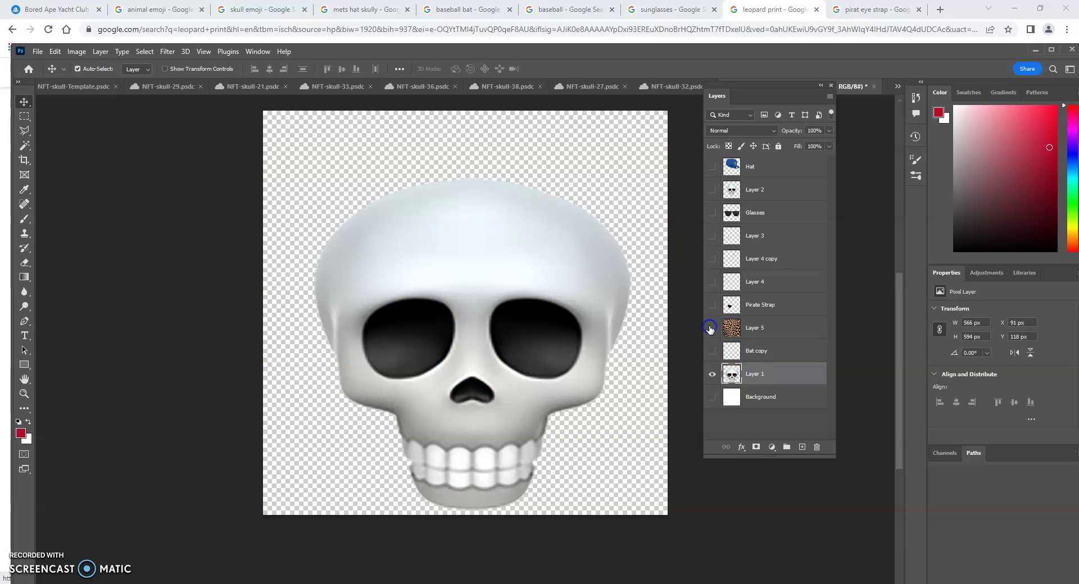
left_click(25, 143)
left_click(79, 168)
left_click(434, 253)
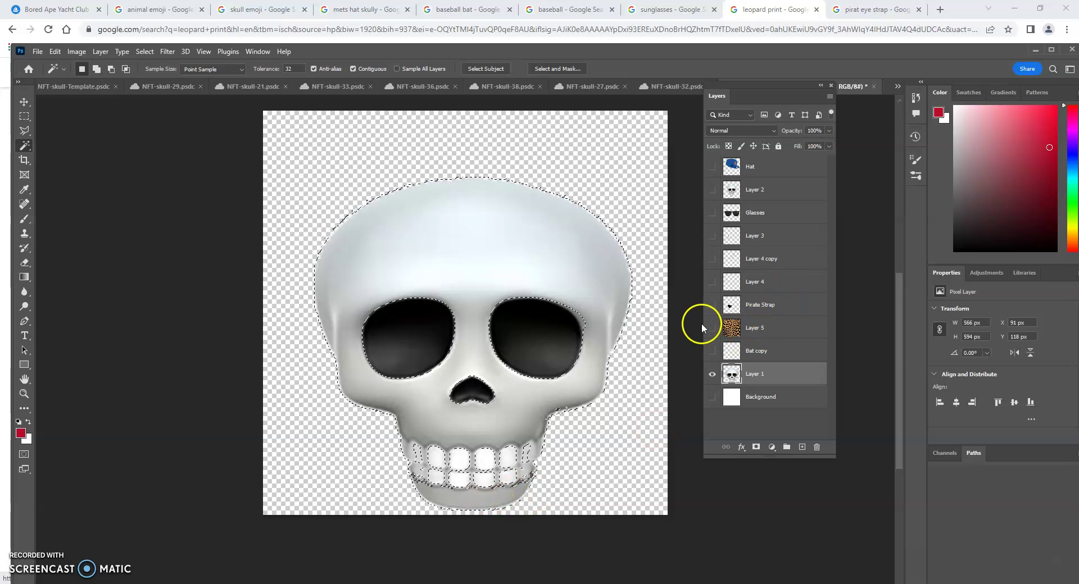
Show the leopard print on Layer 5 and cut the skull-shaped selection out of it
left_click(712, 328)
left_click(765, 336)
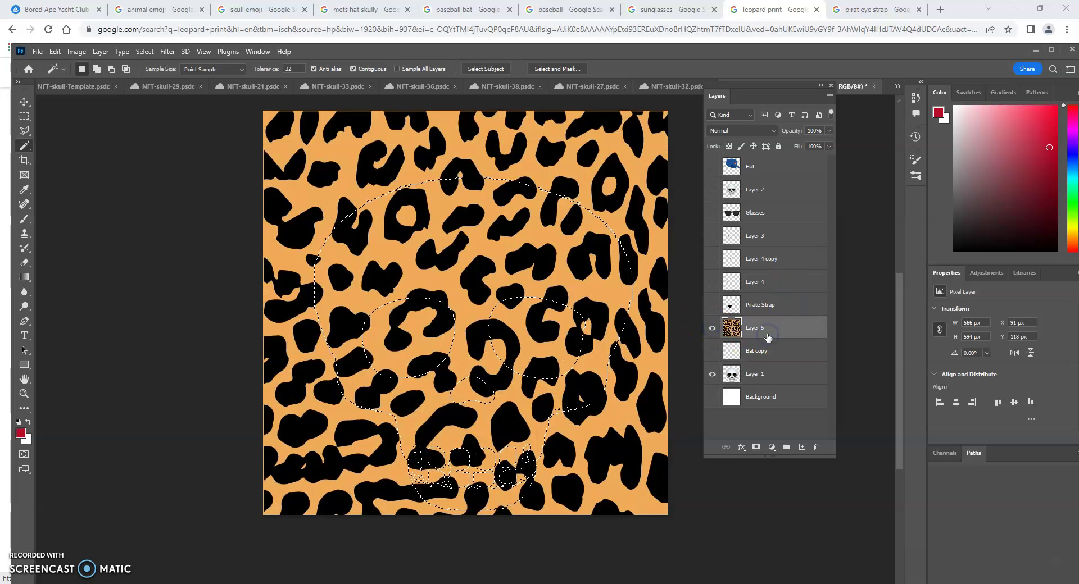
left_click(55, 51)
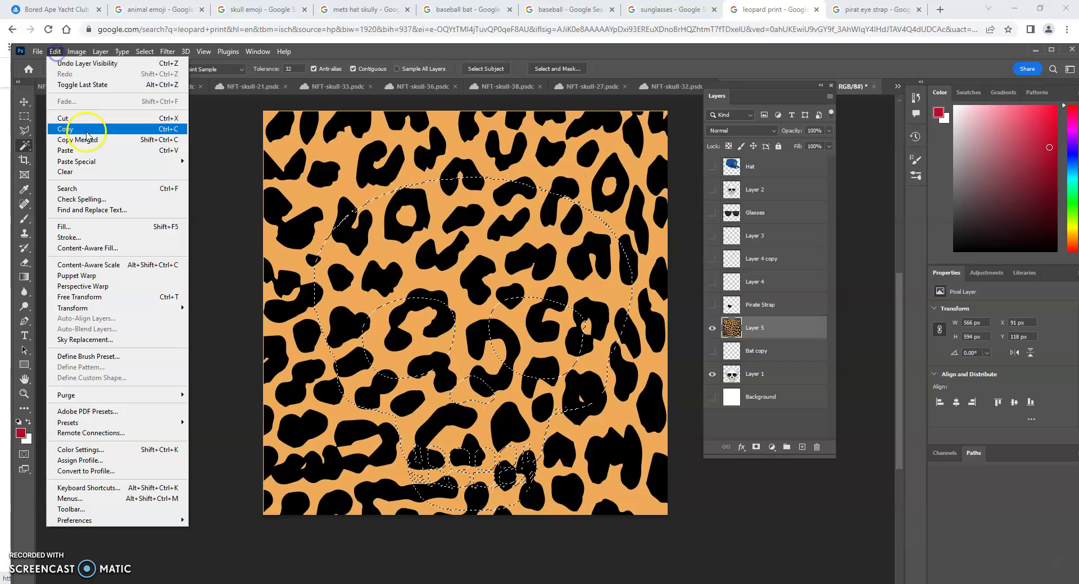
left_click(72, 119)
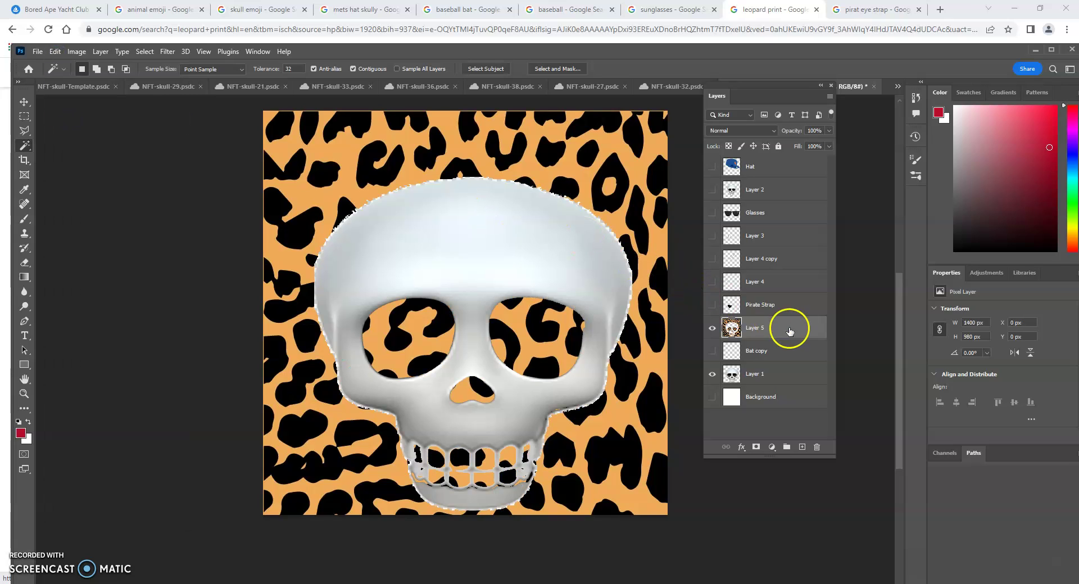
Delete the leftover leopard print layer and paste the skull-shaped piece in place over the skull
left_click_drag(756, 330, 818, 448)
left_click(55, 51)
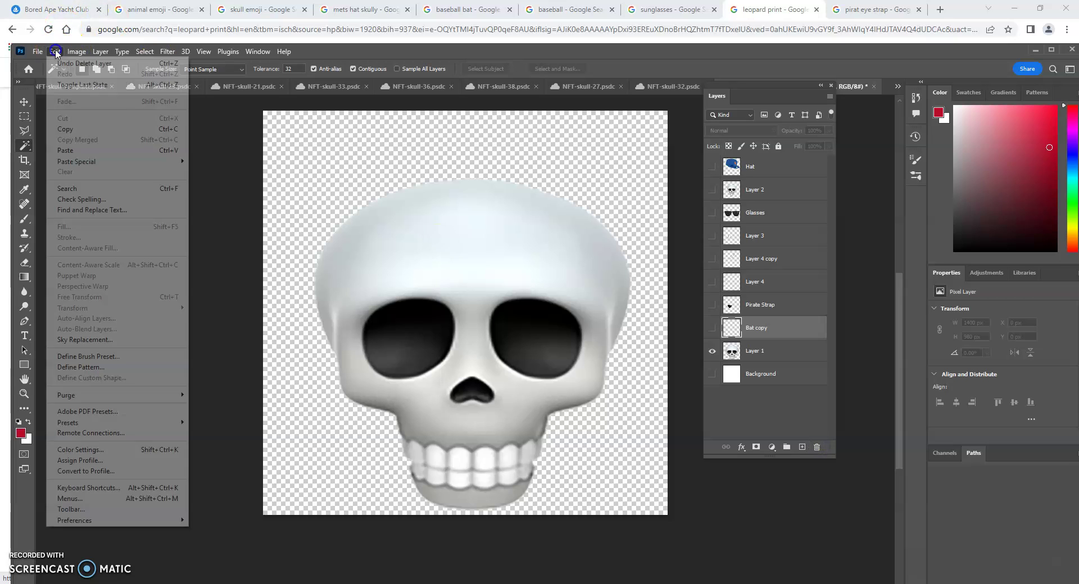
mouse_move(78, 161)
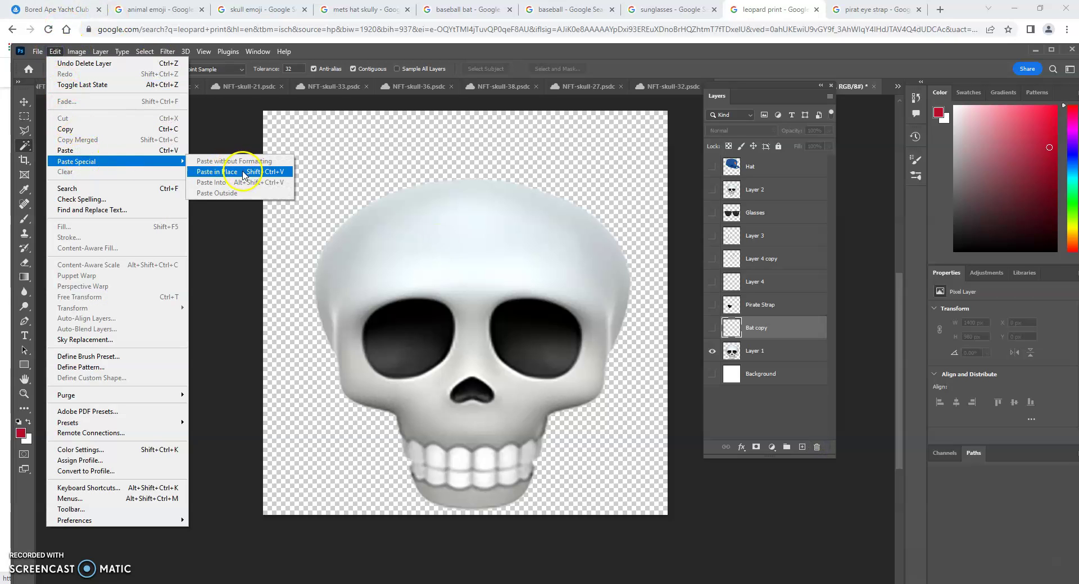
left_click(245, 172)
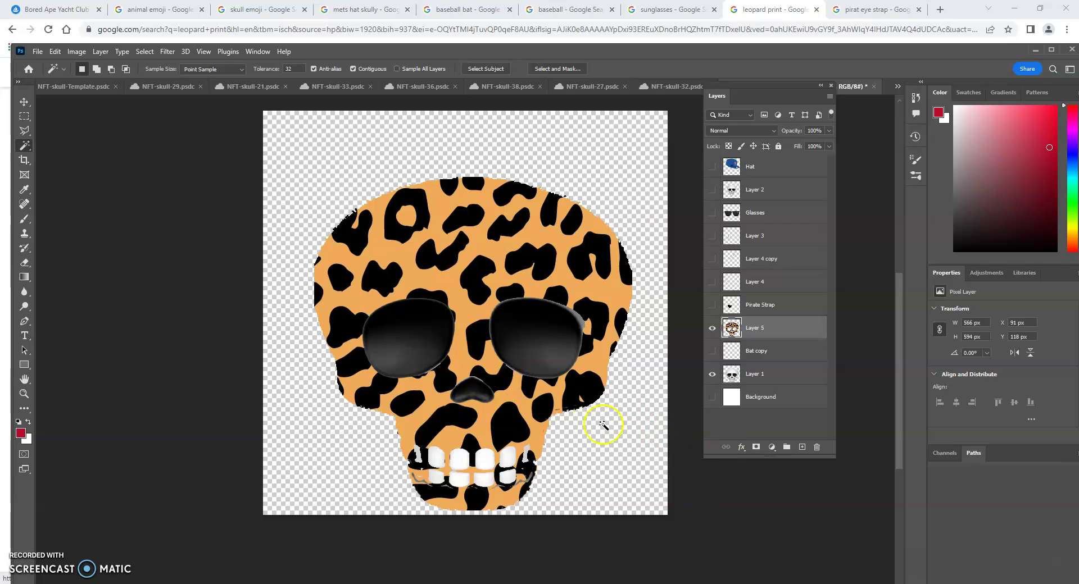
Lower the opacity of the leopard print Layer 5 to 24%
left_click(828, 130)
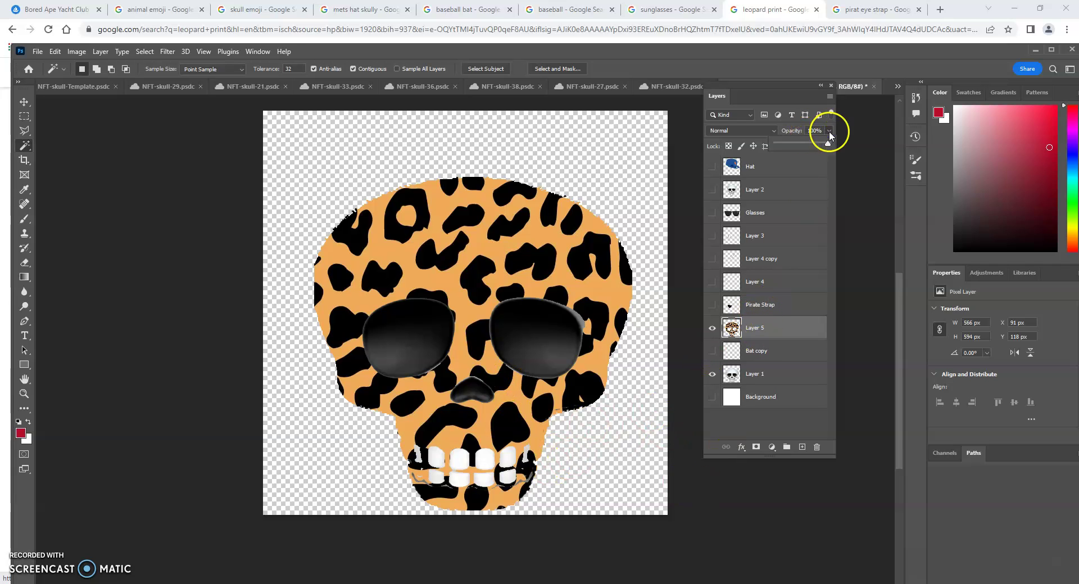
left_click_drag(814, 147, 789, 147)
left_click(777, 146)
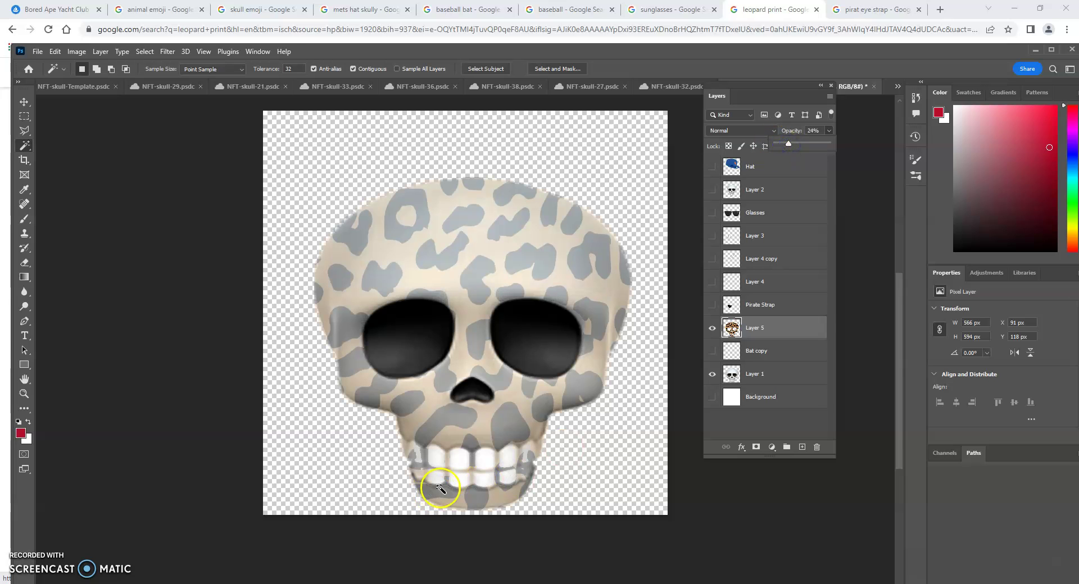
Enlarge the eraser brush and erase the leopard print covering the skull's teeth on Layer 5
left_click_drag(24, 263, 55, 270)
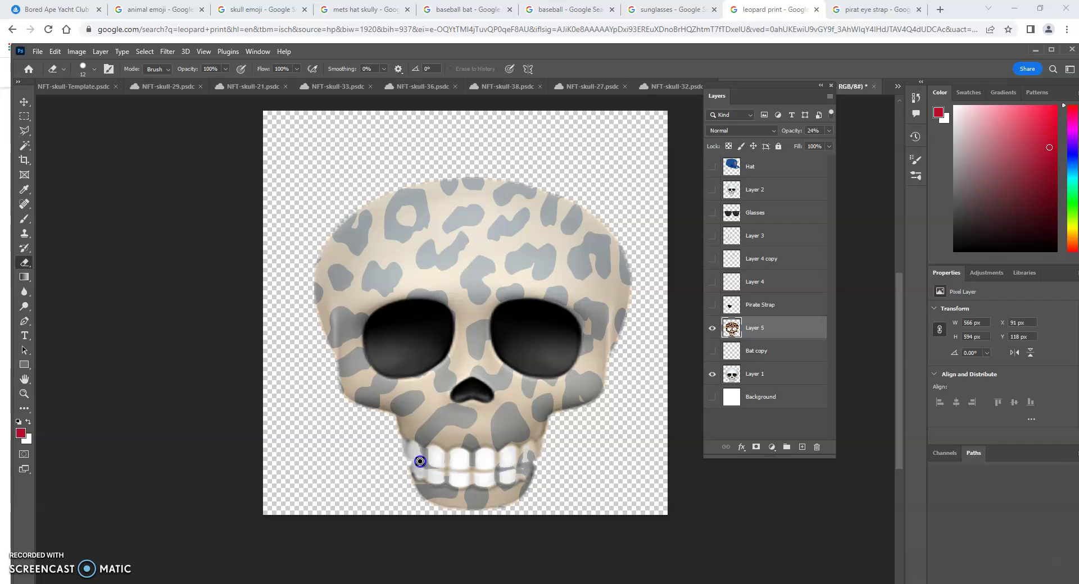
left_click(93, 69)
left_click_drag(82, 102, 87, 106)
left_click(332, 428)
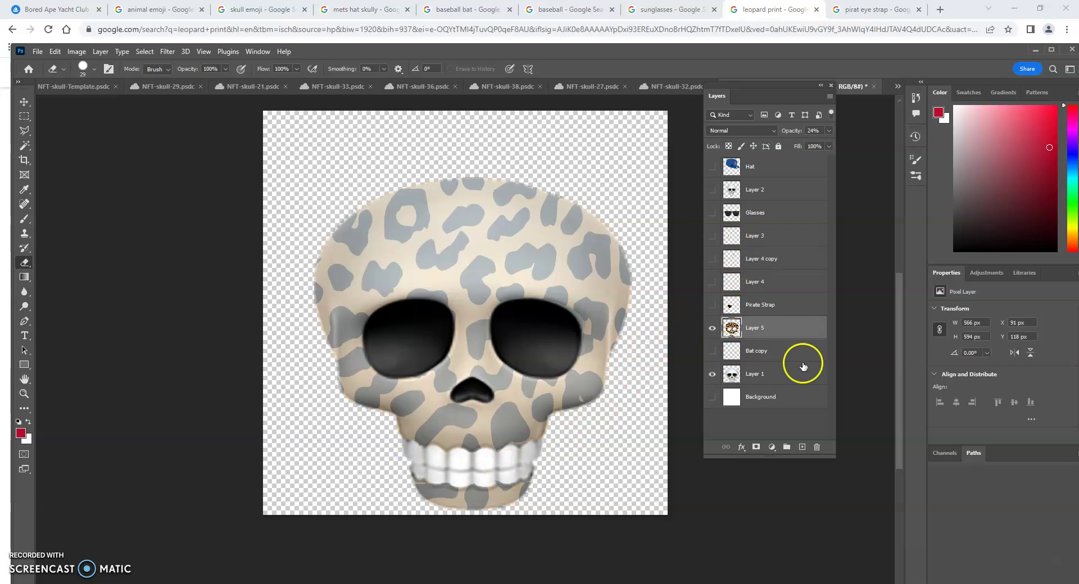
Raise the leopard print Layer 5 to 100% opacity and set its blend mode to Overlay
left_click(828, 130)
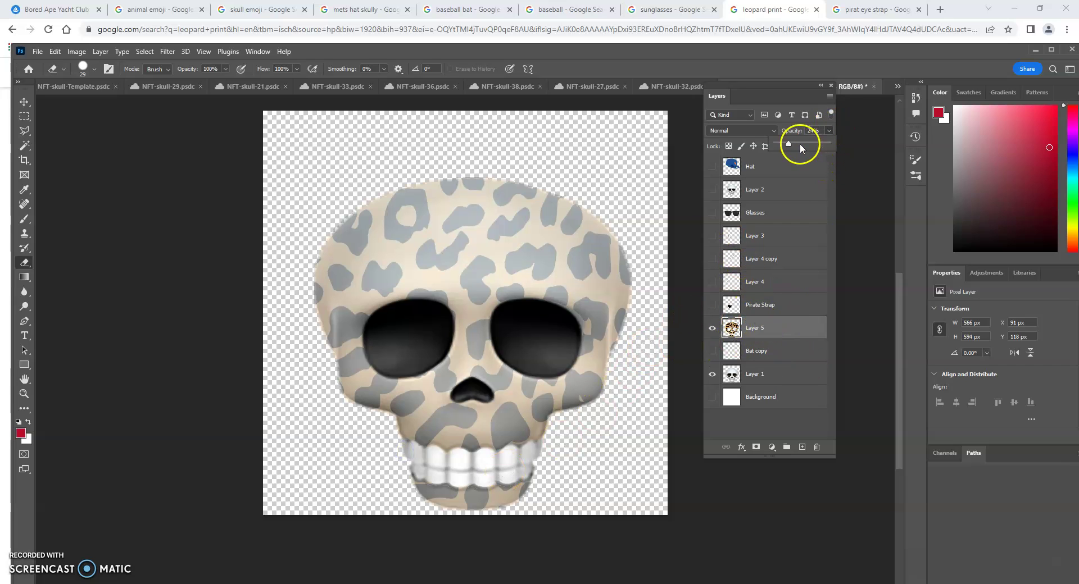
left_click_drag(795, 144, 853, 158)
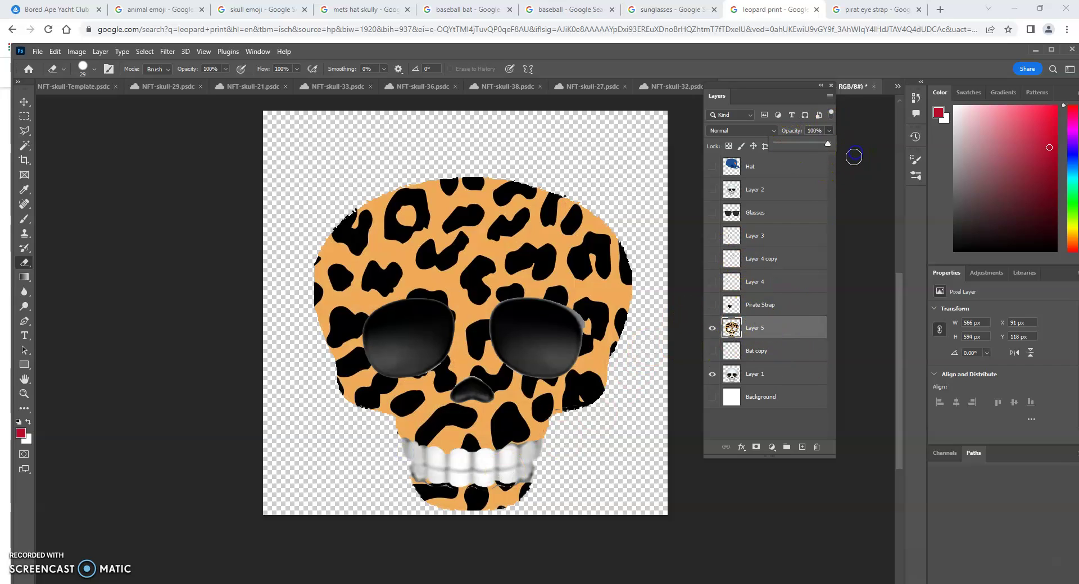
left_click(775, 131)
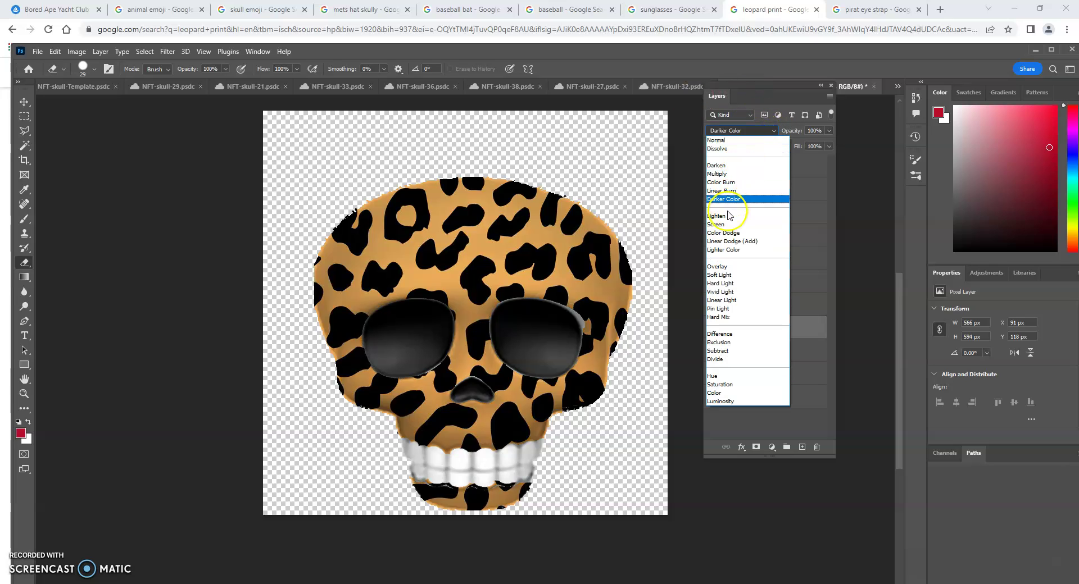
left_click(719, 267)
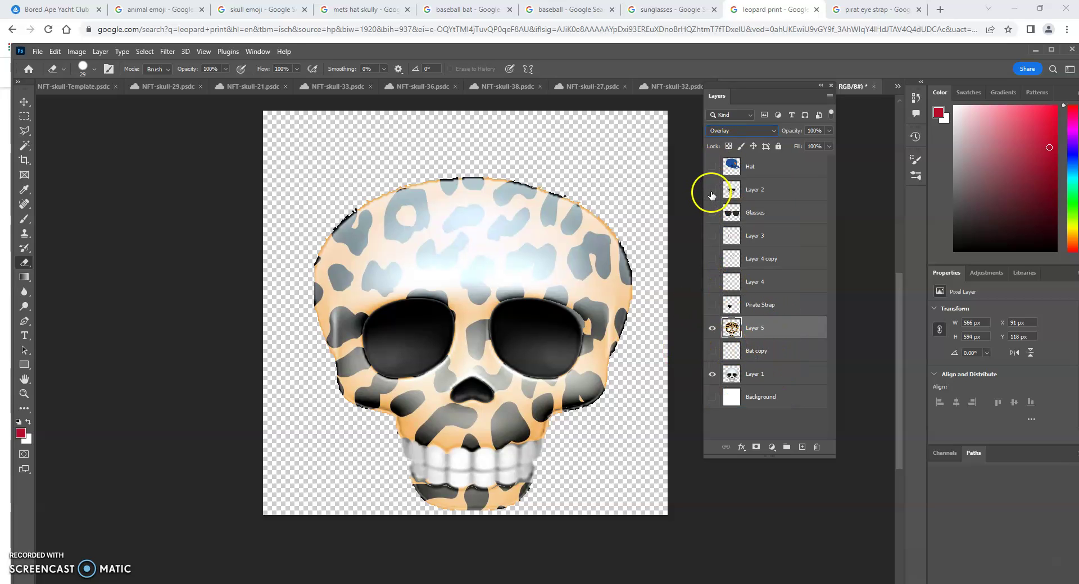
Show Layer 3, Layer 4 copy, Layer 4 and Bat copy so the strapped baseball and crossed bats are visible
left_click(712, 235)
left_click(711, 258)
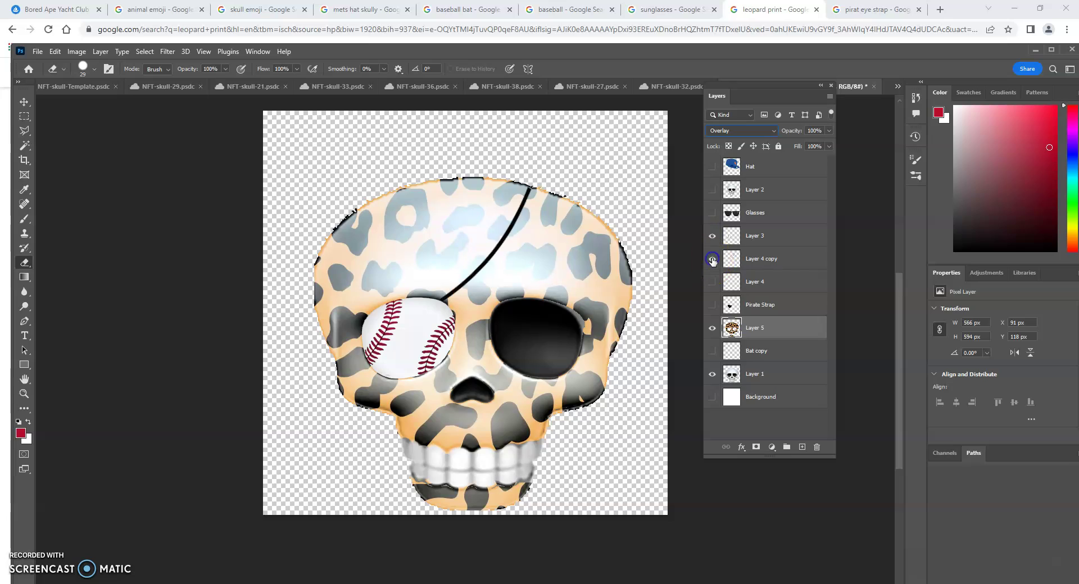
left_click(712, 281)
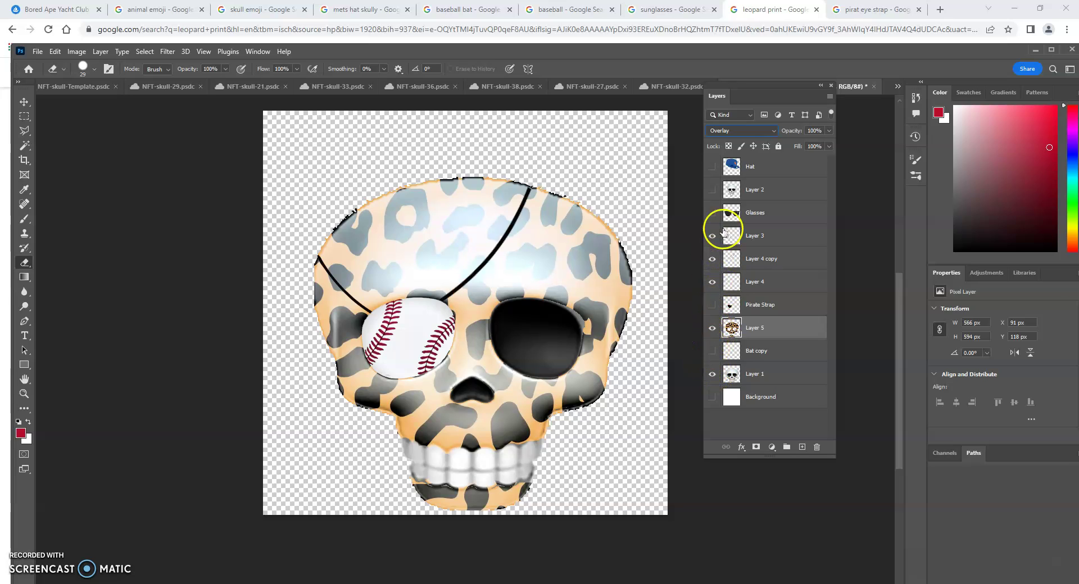
left_click(711, 352)
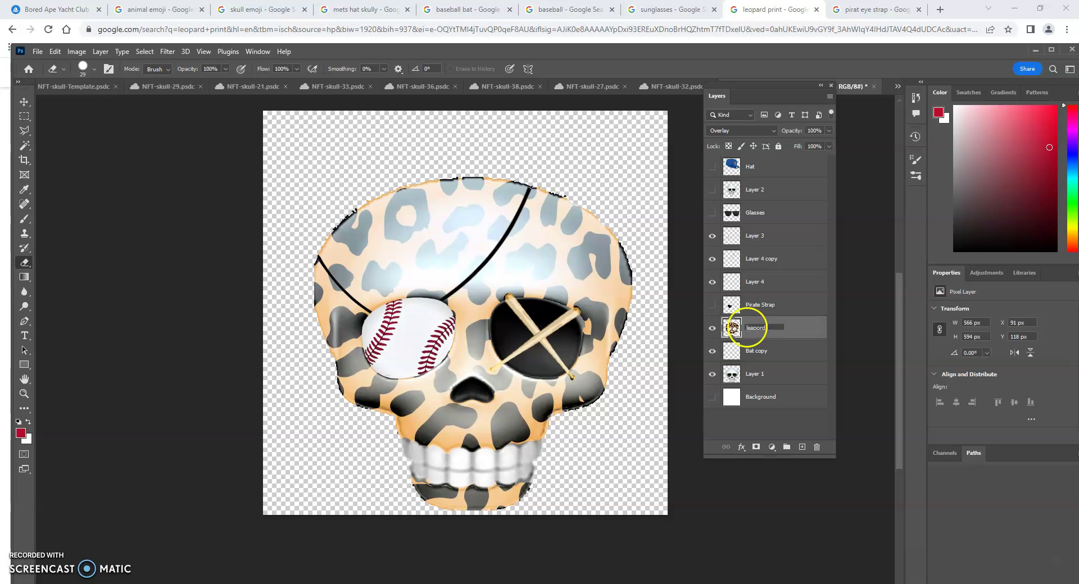
Rename the leopard print layer "leapord skin" and erase its jagged edges along the skull's upper outline
left_click(791, 327)
left_click_drag(648, 251, 644, 276)
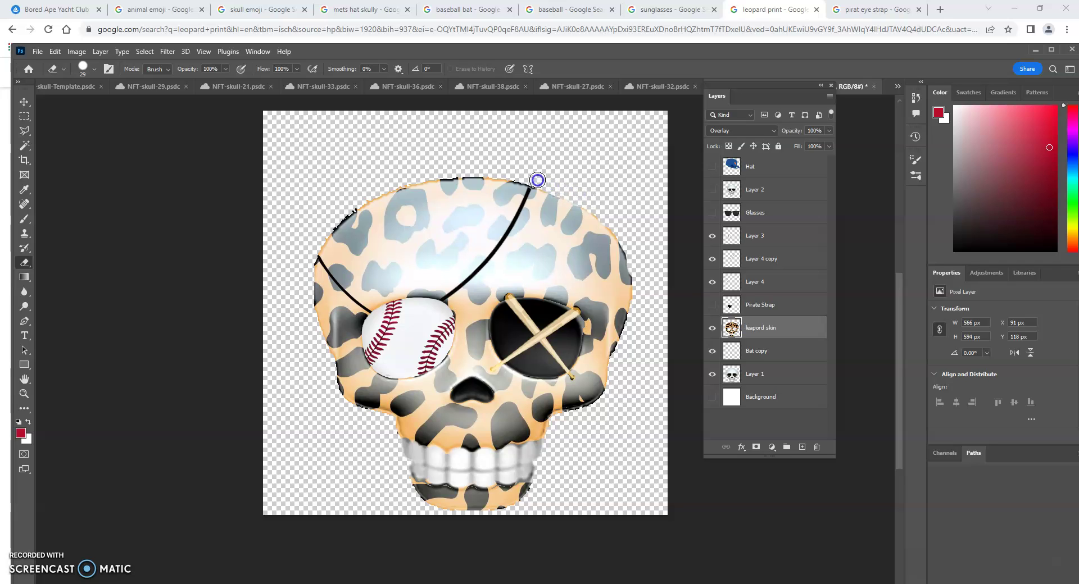
mouse_move(483, 172)
left_mouse_down()
mouse_move(447, 172)
mouse_move(361, 203)
mouse_move(313, 255)
mouse_move(302, 317)
left_mouse_up()
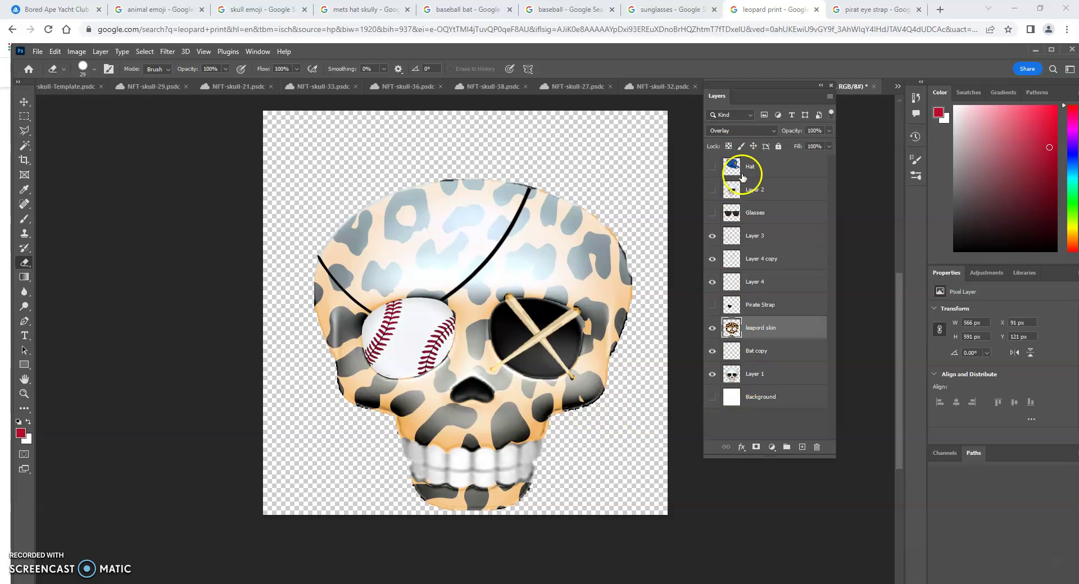
Set the eraser to a Soft Round brush with a size of 1100 px
right_click(25, 262)
left_click(56, 261)
left_click(91, 69)
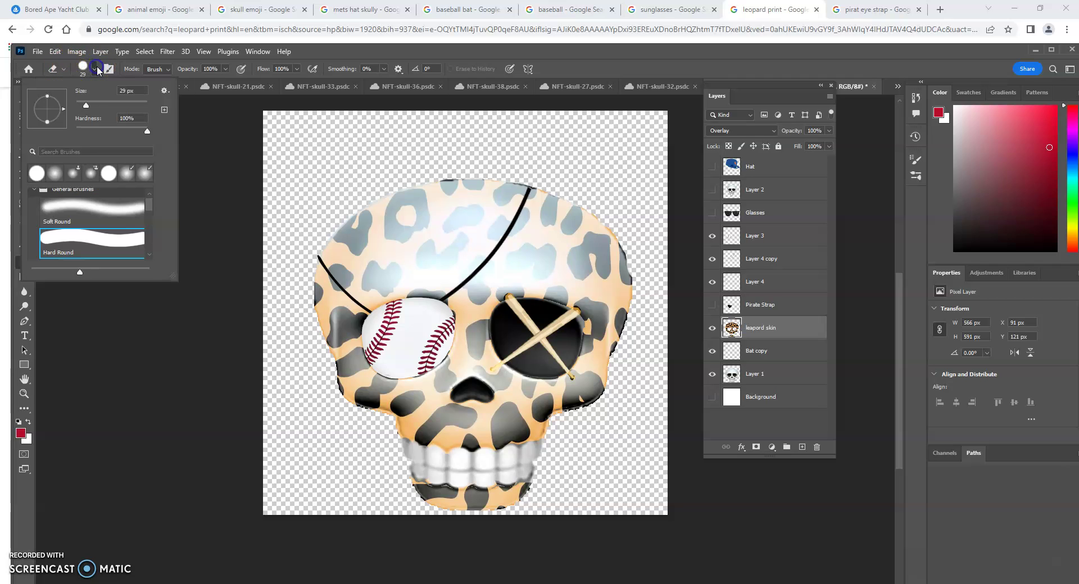
left_click(55, 175)
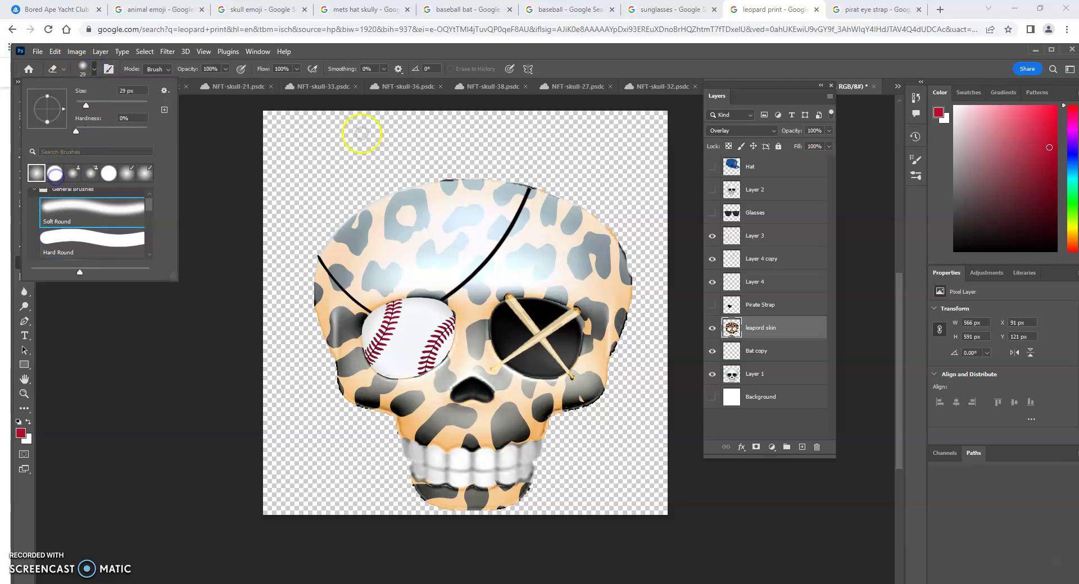
left_click(100, 92)
type("1100")
left_click(25, 395)
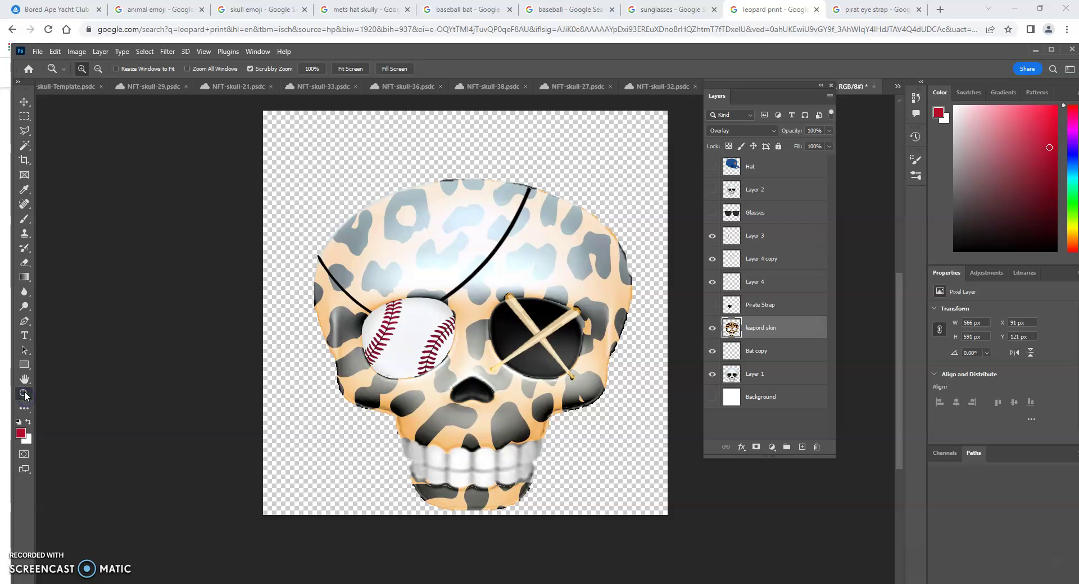
left_click(492, 199, "alt")
left_click(492, 199, "alt")
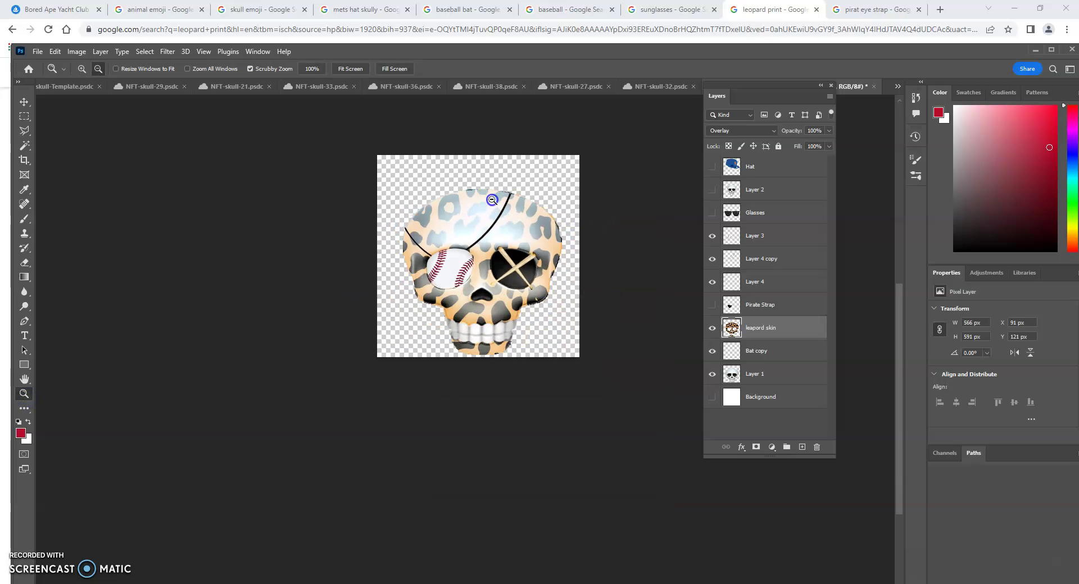
left_click(492, 200, "alt")
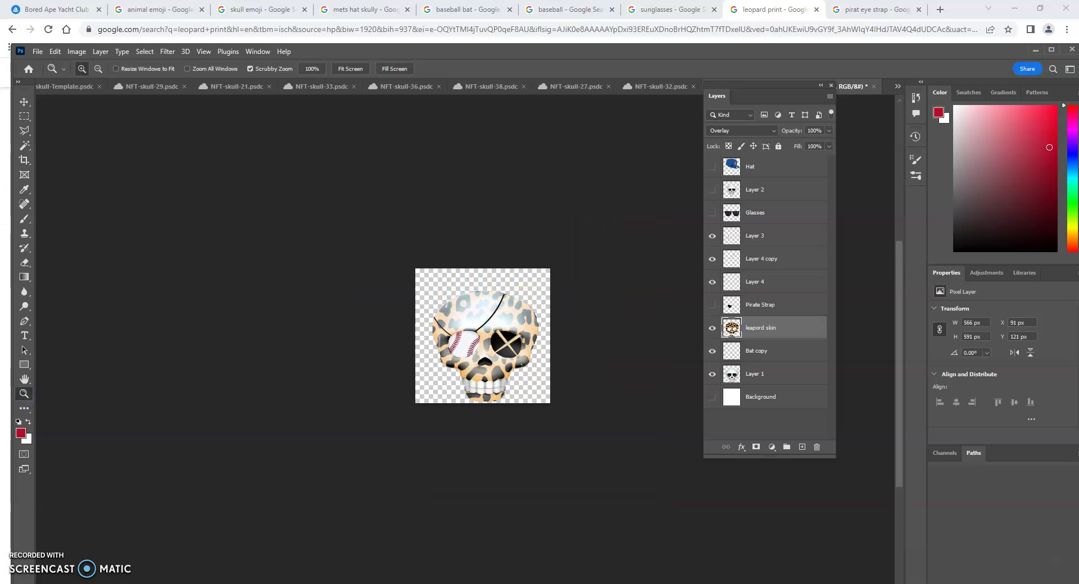
left_click(24, 262)
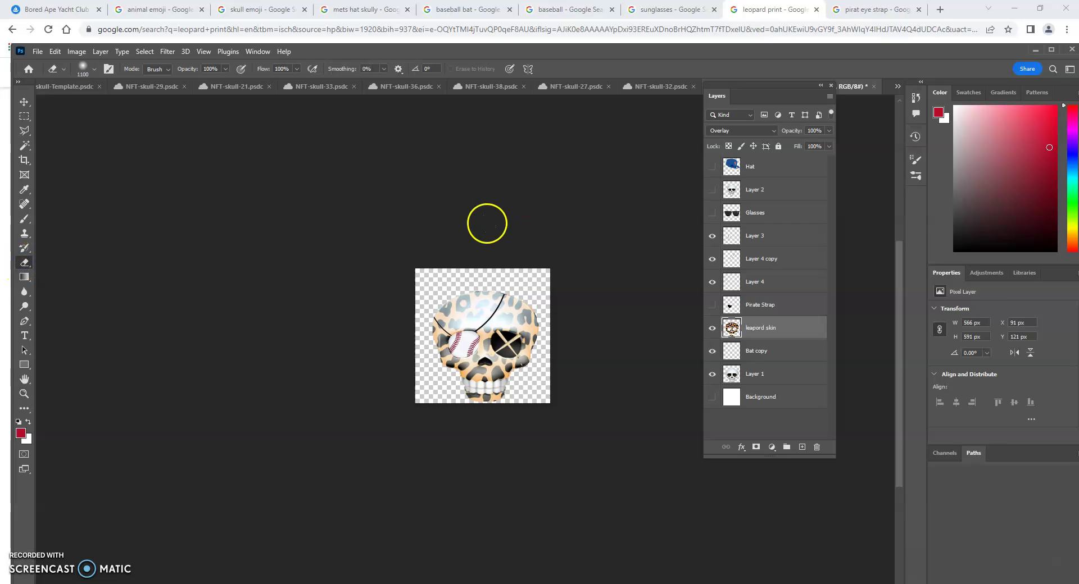
Duplicate the leapord skin layer as a hidden backup and softly erase the original's print from the upper skull
left_click_drag(760, 329, 803, 448)
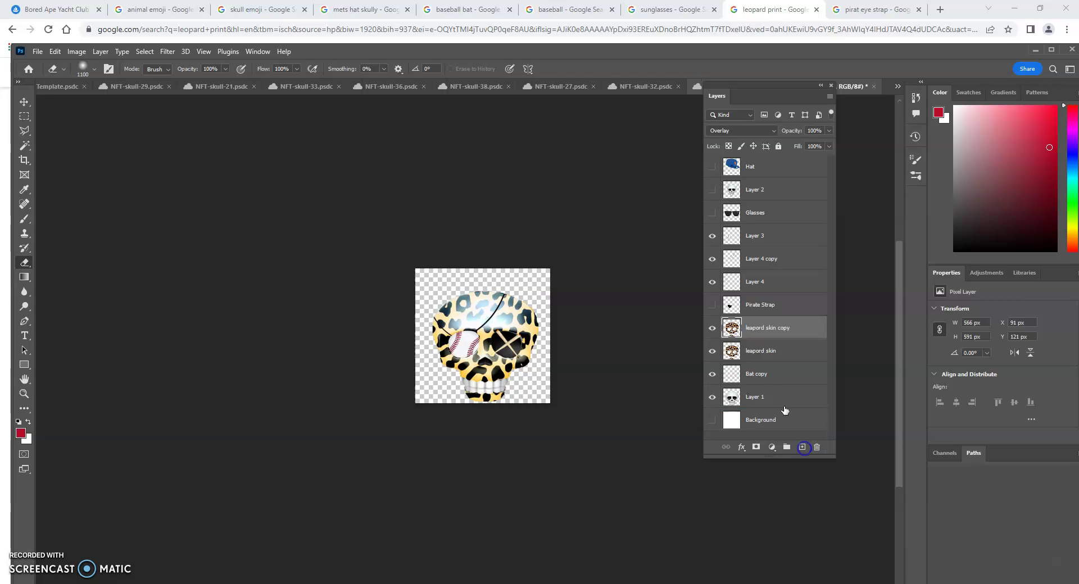
left_click(711, 329)
left_click(759, 352)
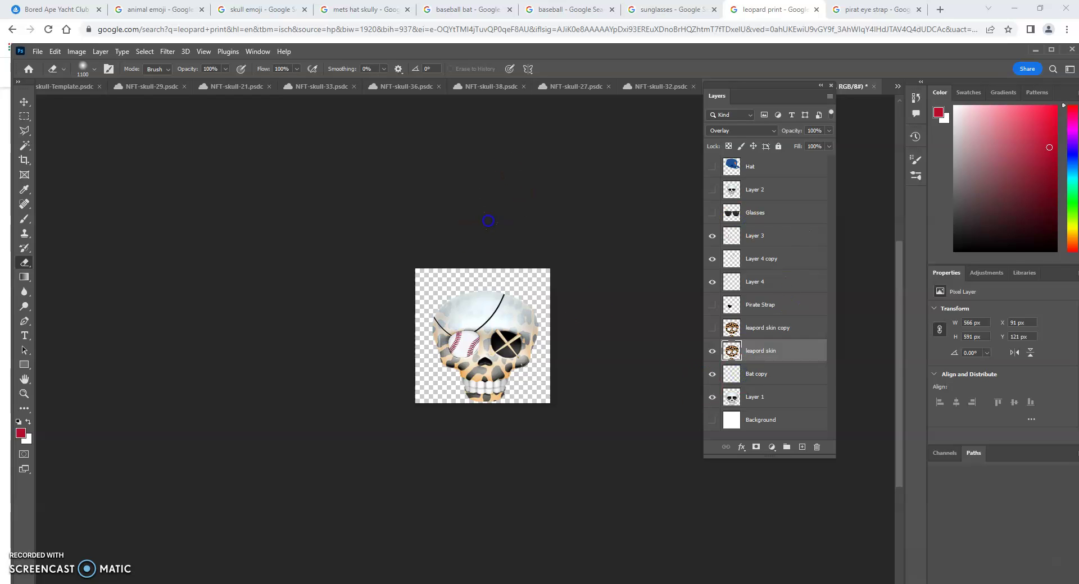
left_click(52, 370)
Choose the Rectangle tool and set the foreground color to a fully saturated bright cyan with hue 184
left_click(25, 393)
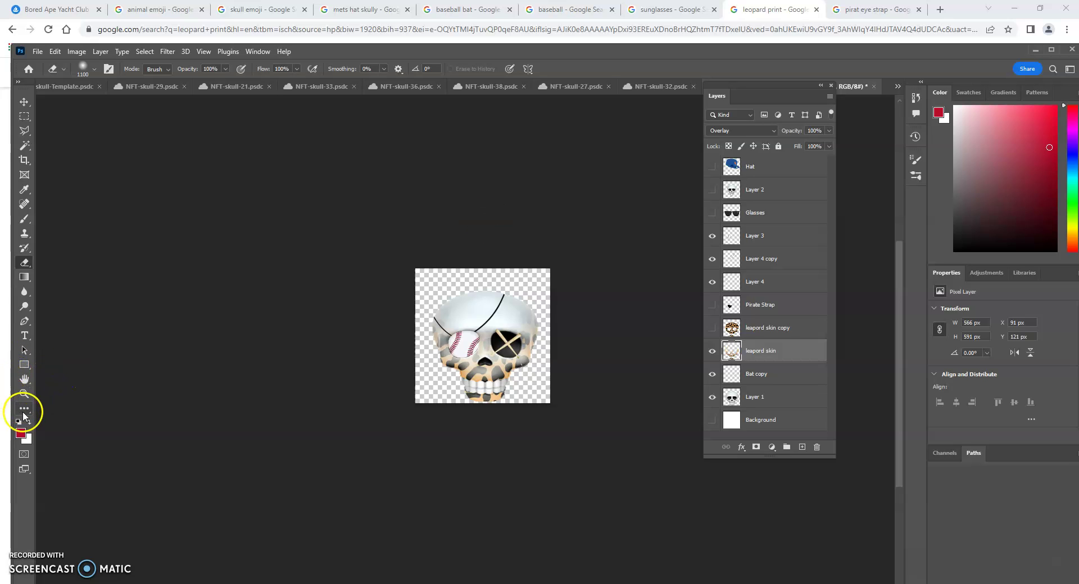
left_click(536, 318)
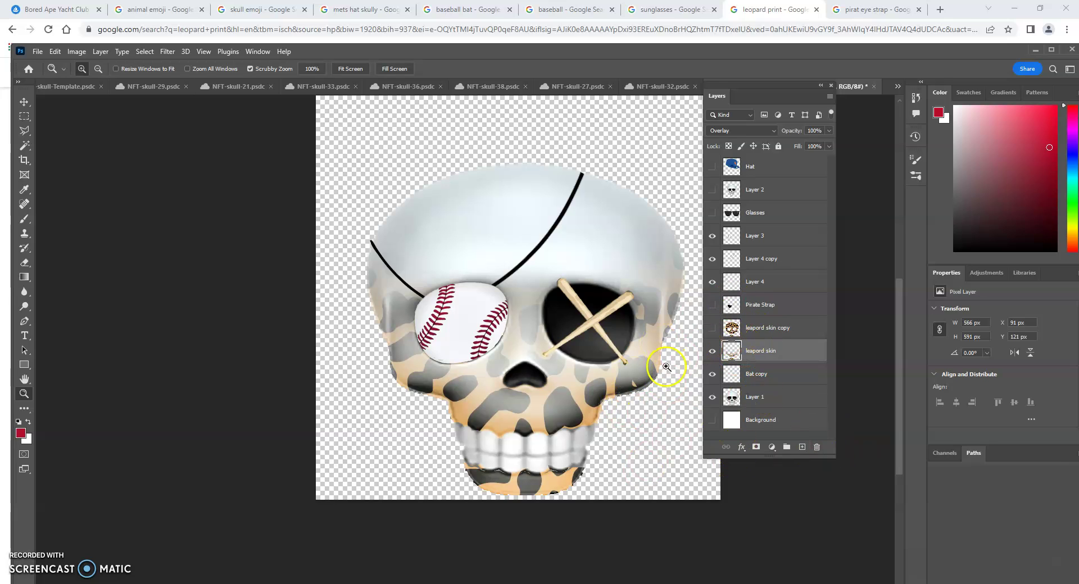
left_click(24, 366)
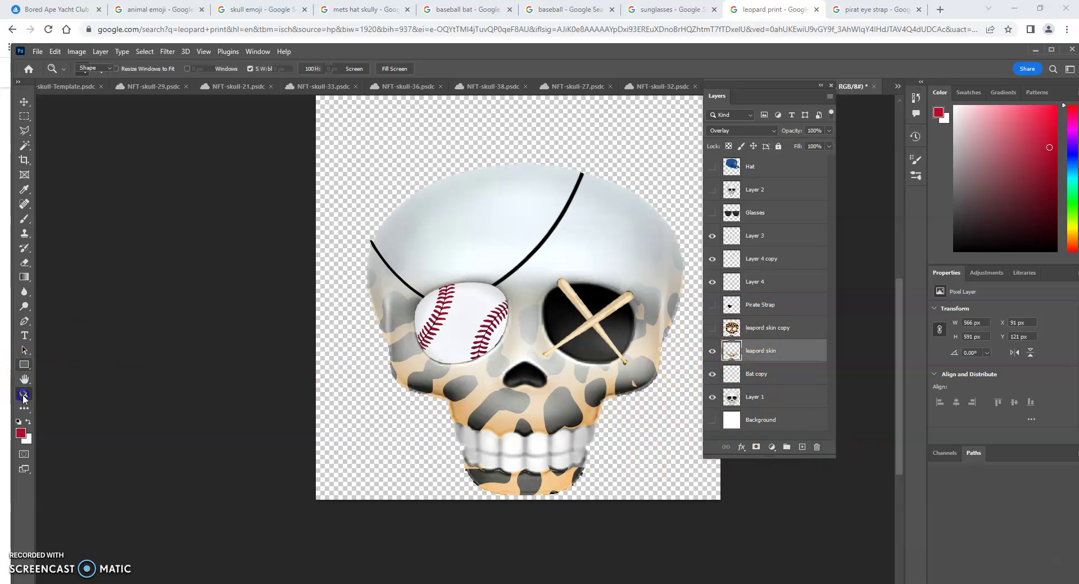
left_click(21, 433)
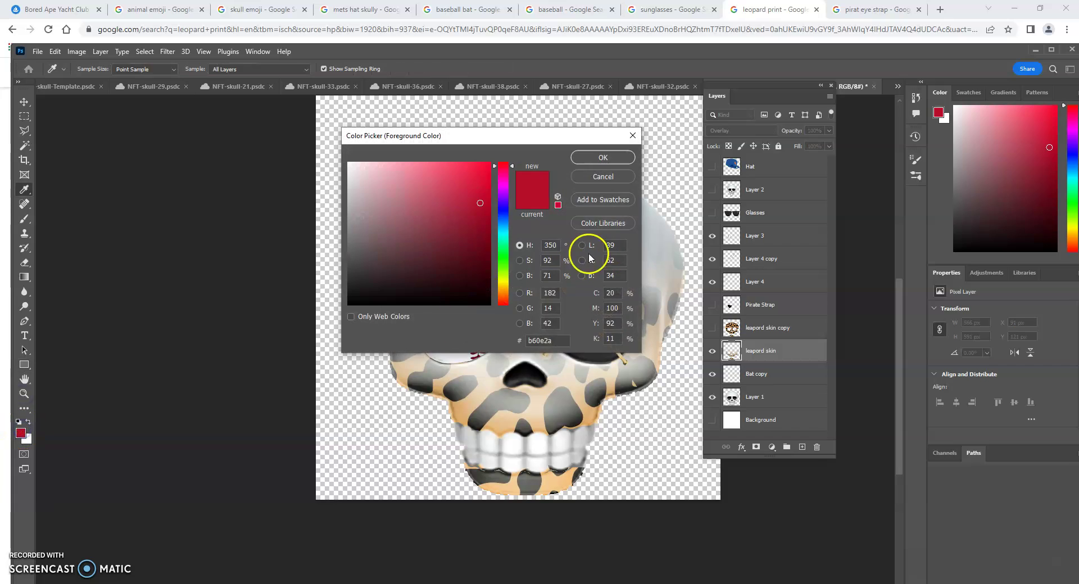
left_click(506, 222)
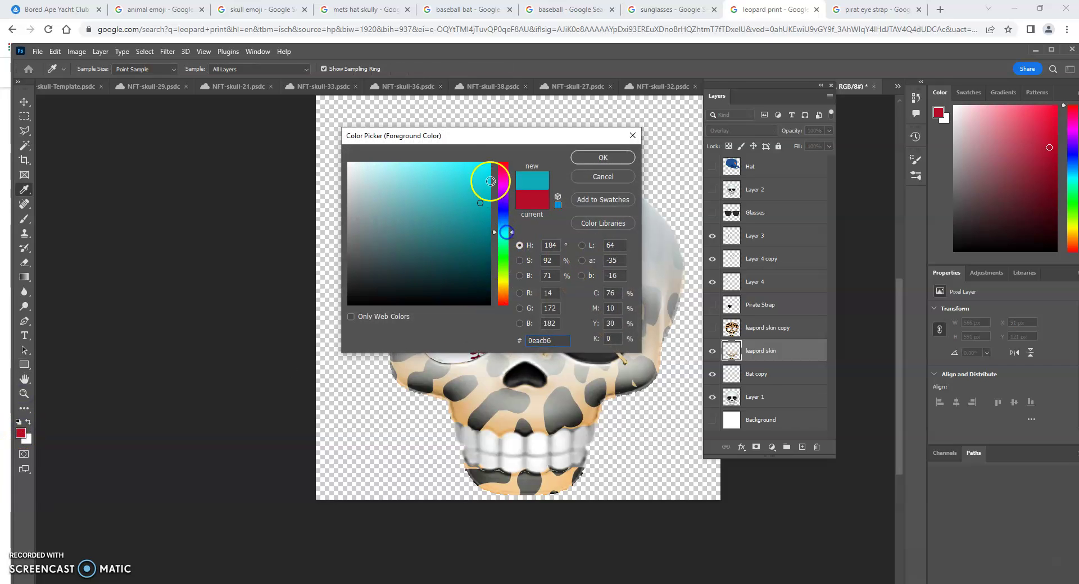
left_click_drag(490, 181, 491, 162)
left_click(614, 160)
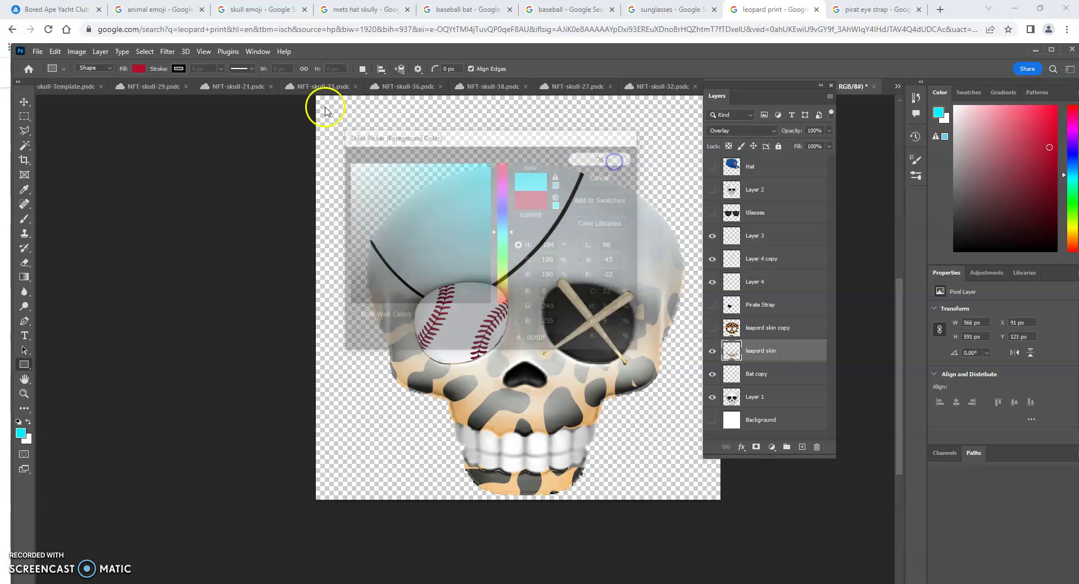
Draw a cyan rectangle about 903 by 779 px over the whole canvas and place its layer just below Layer 1
scroll(323, 132, "up", 1)
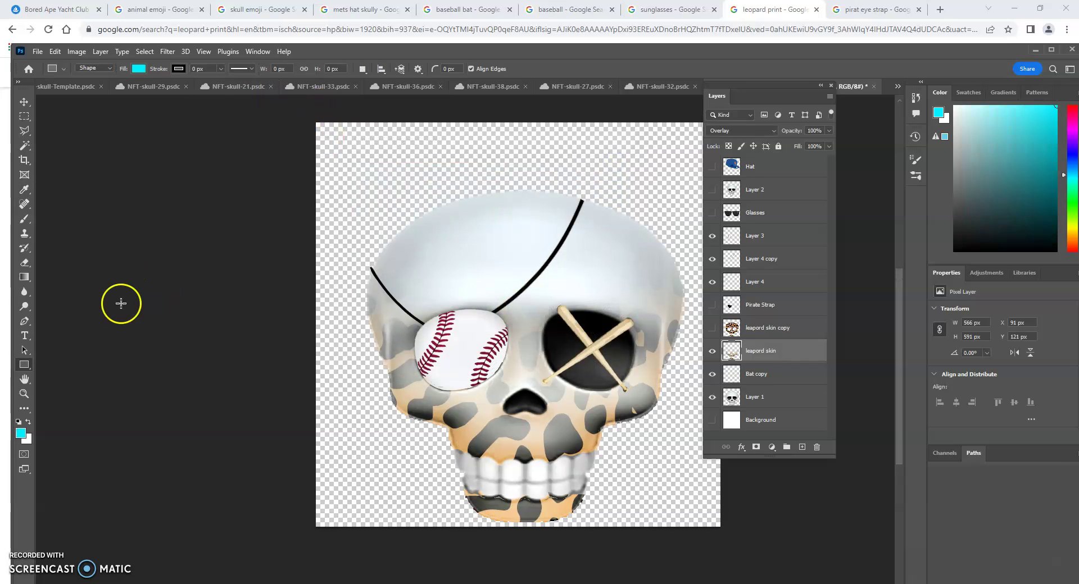
left_click_drag(285, 113, 791, 551)
left_click_drag(783, 346, 756, 426)
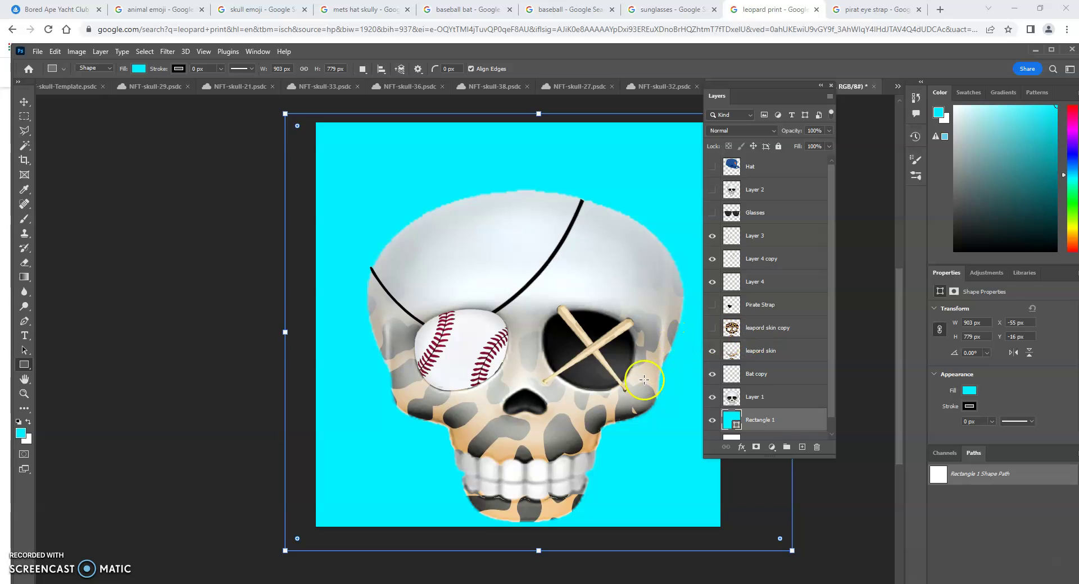
left_click(24, 102)
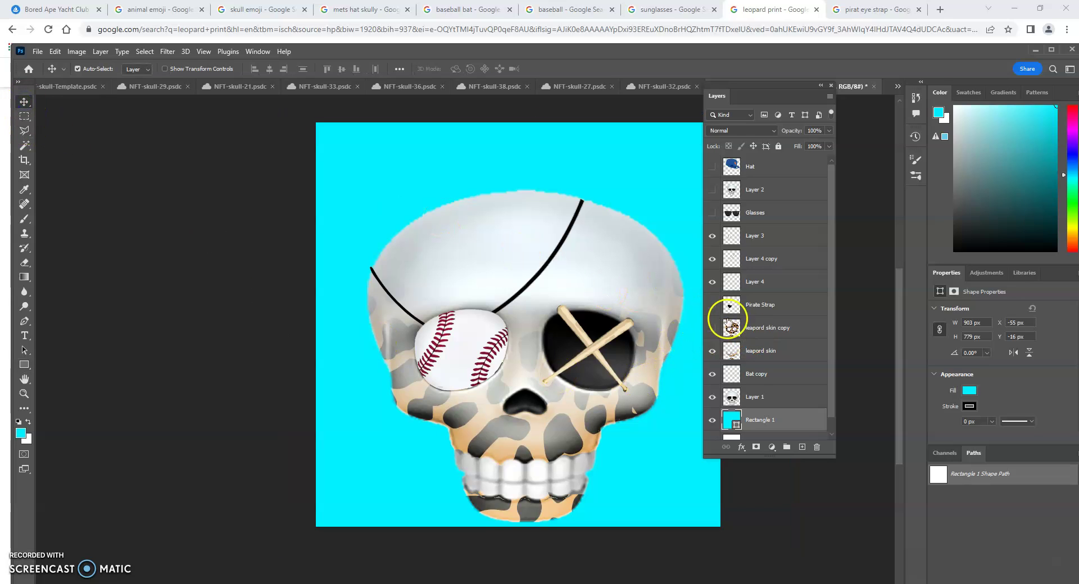
Preview the Hat and Glasses layers one at a time on the skull, hiding each again
left_click(712, 166)
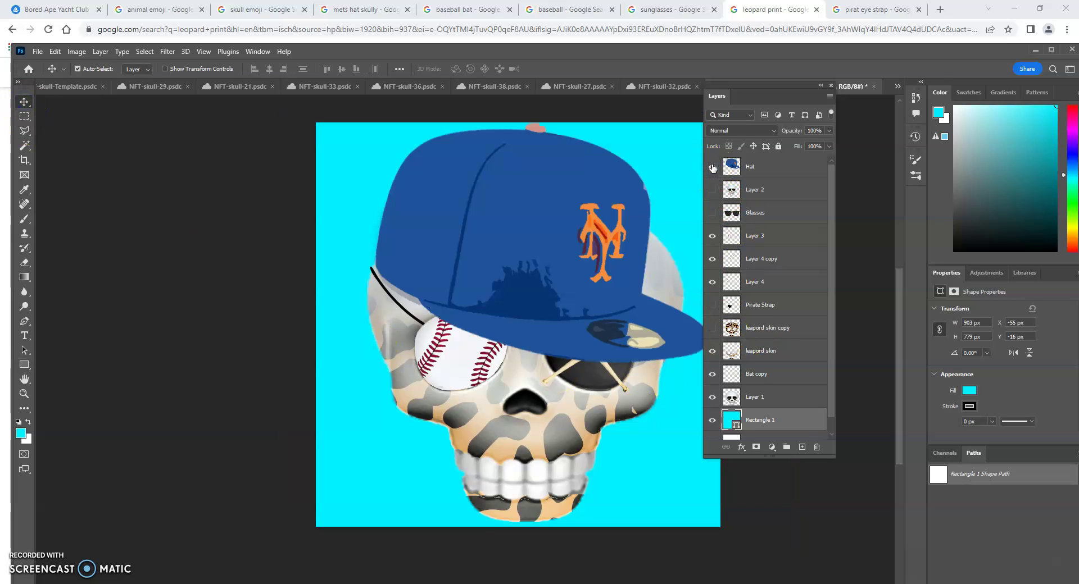
left_click(712, 167)
left_click(712, 212)
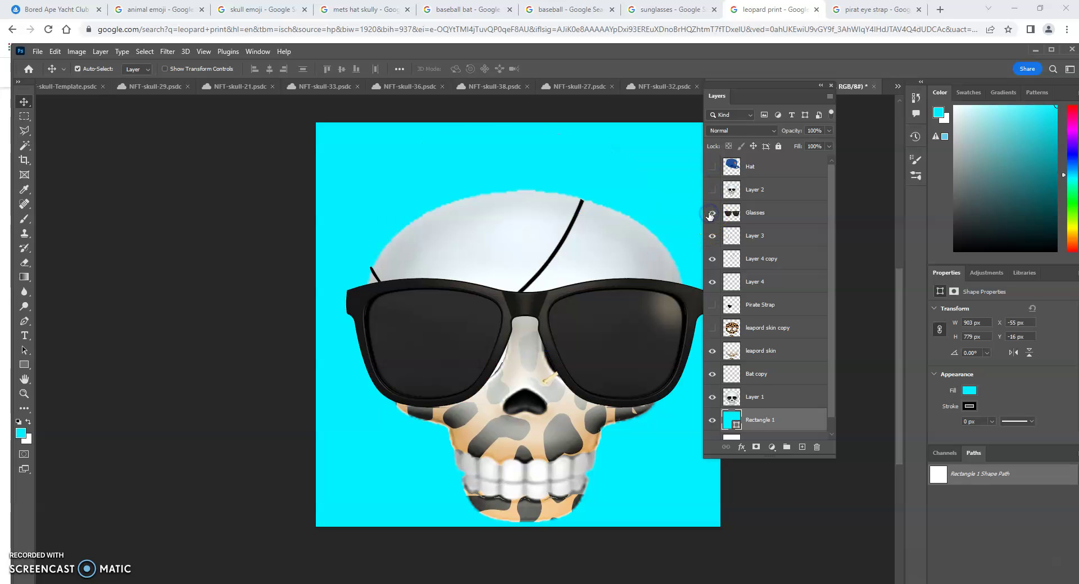
left_click(711, 212)
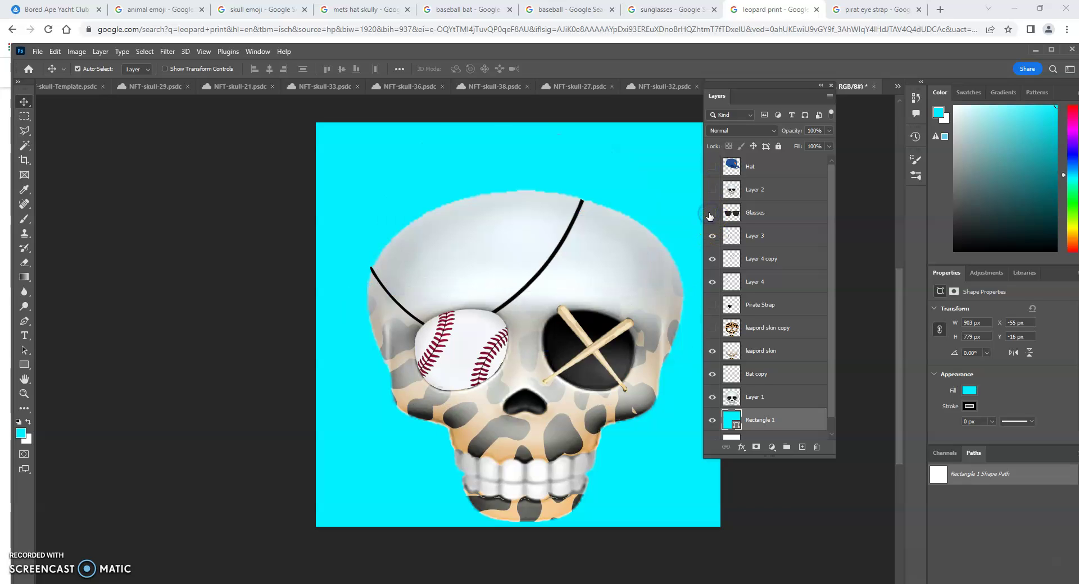
scroll(617, 359, "down", 1)
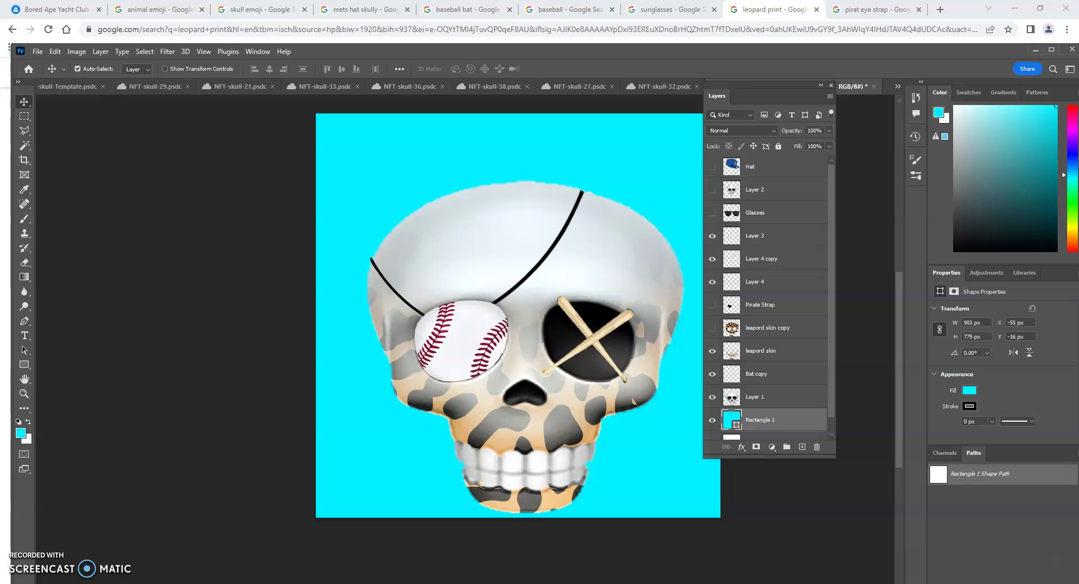
Open the Creative Cloud file browser and look through the previously saved NFT-skull variations
mouse_move(467, 583)
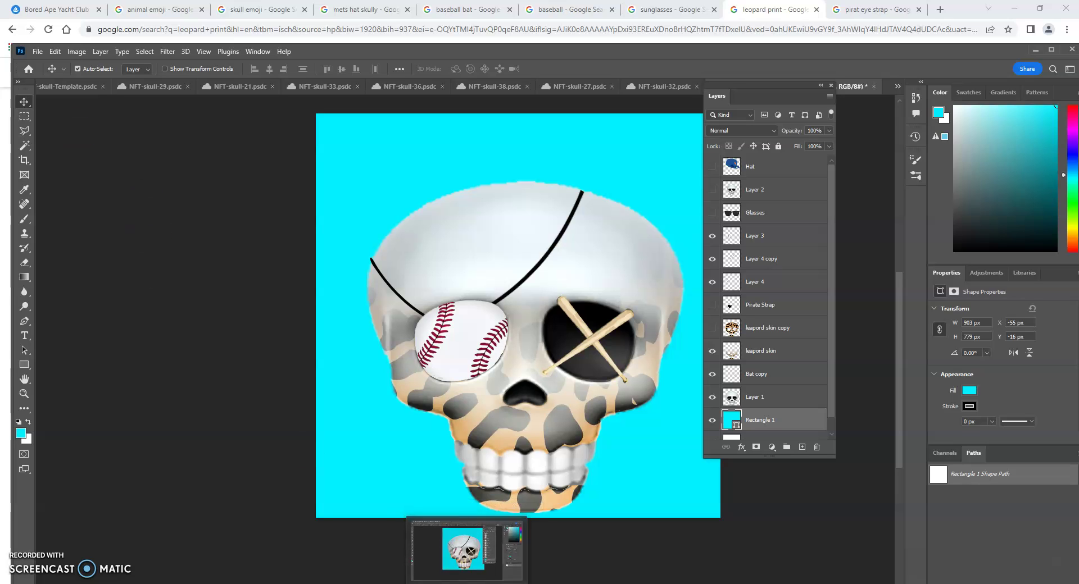
left_click(37, 51)
left_click(56, 79)
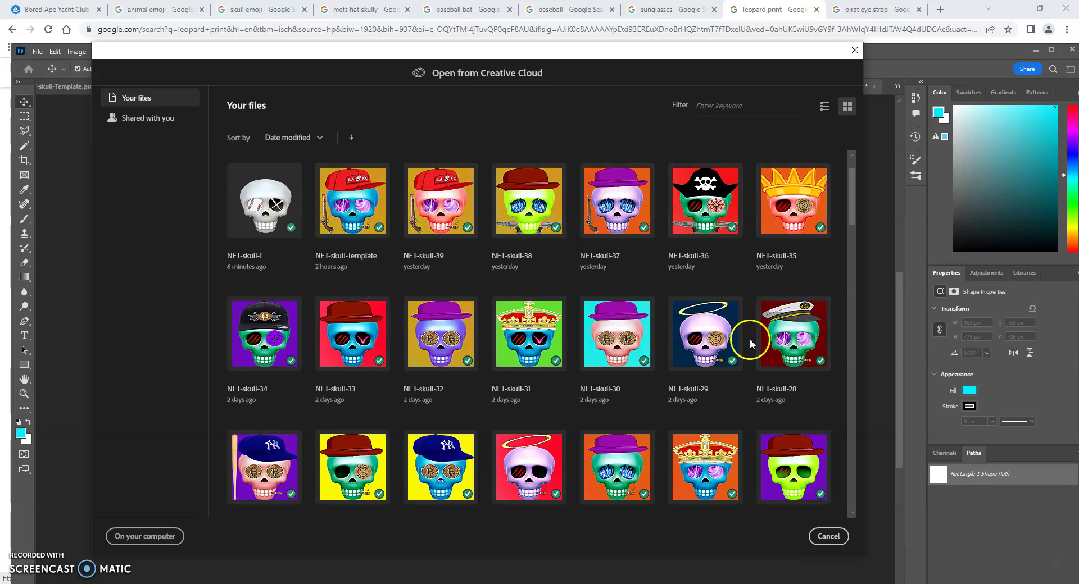
scroll(750, 339, "down", 1)
scroll(749, 339, "down", 2)
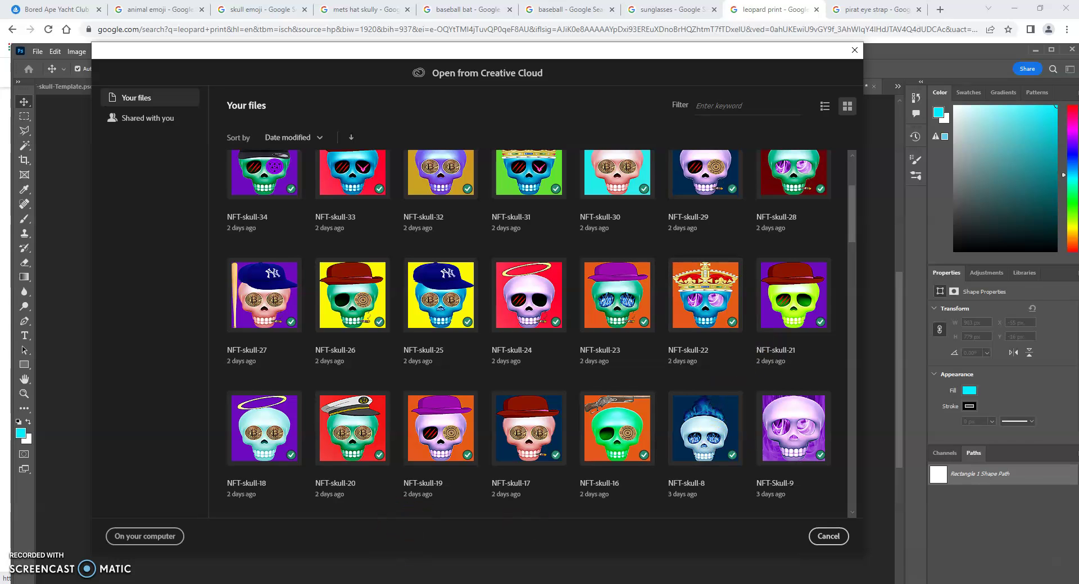
left_click(72, 25)
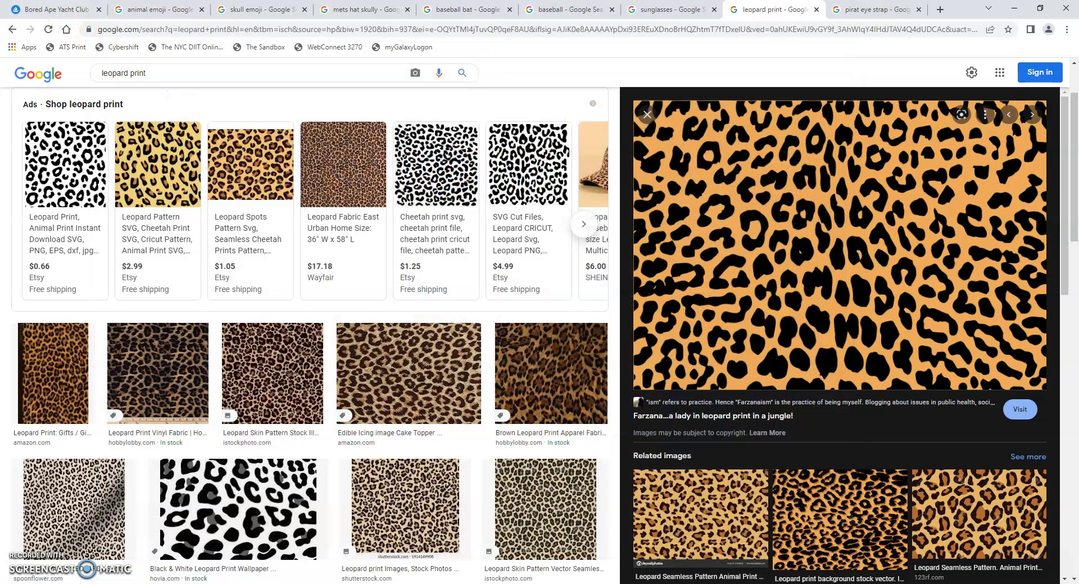
key("alt+Tab")
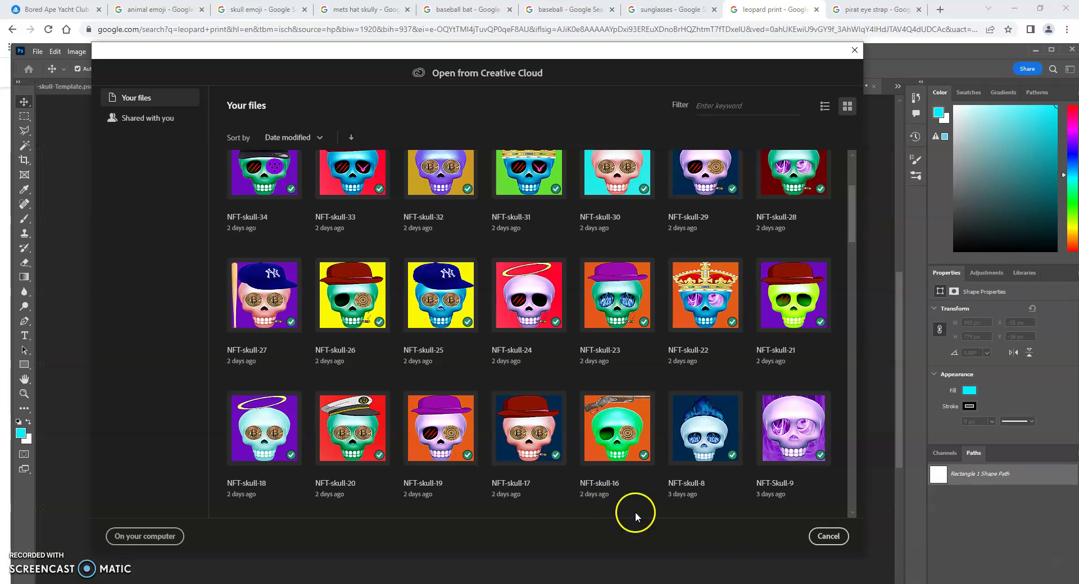
Close the Creative Cloud file browser and look through the open skull documents from NFT-skull-Template through NFT-skull-27
left_click(824, 537)
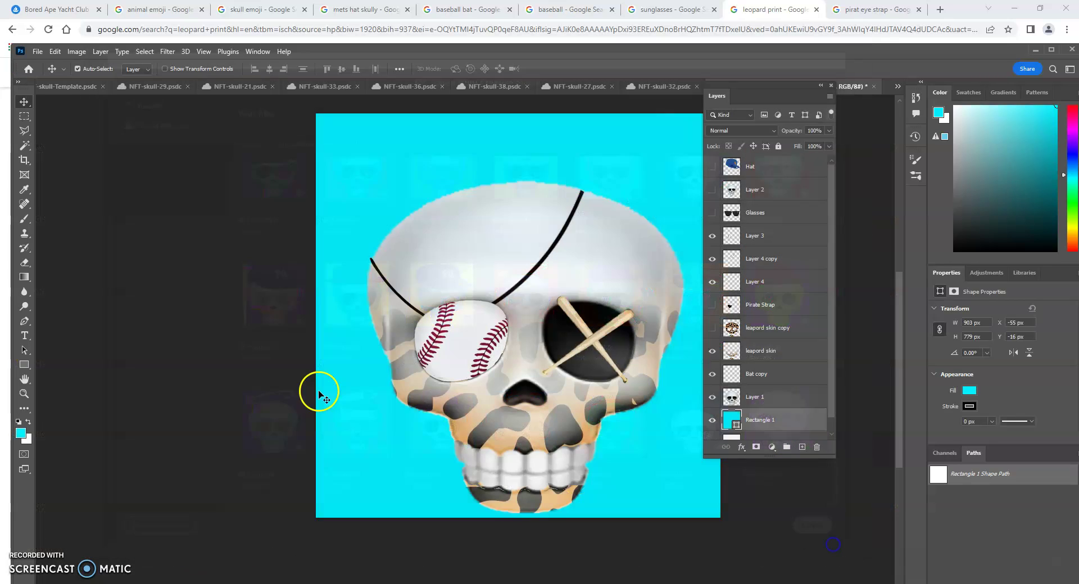
left_click(94, 87)
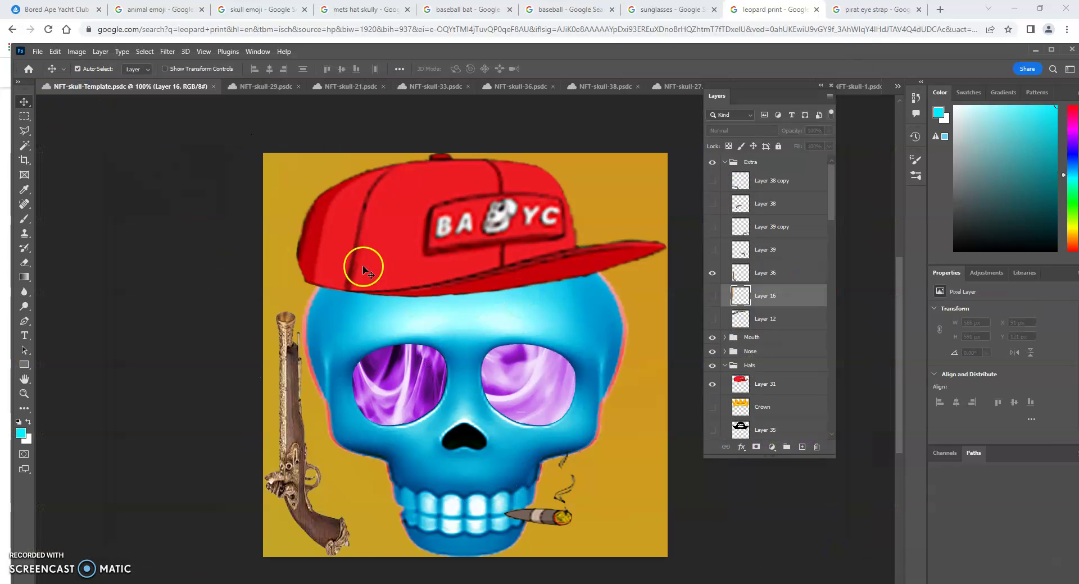
left_click(281, 88)
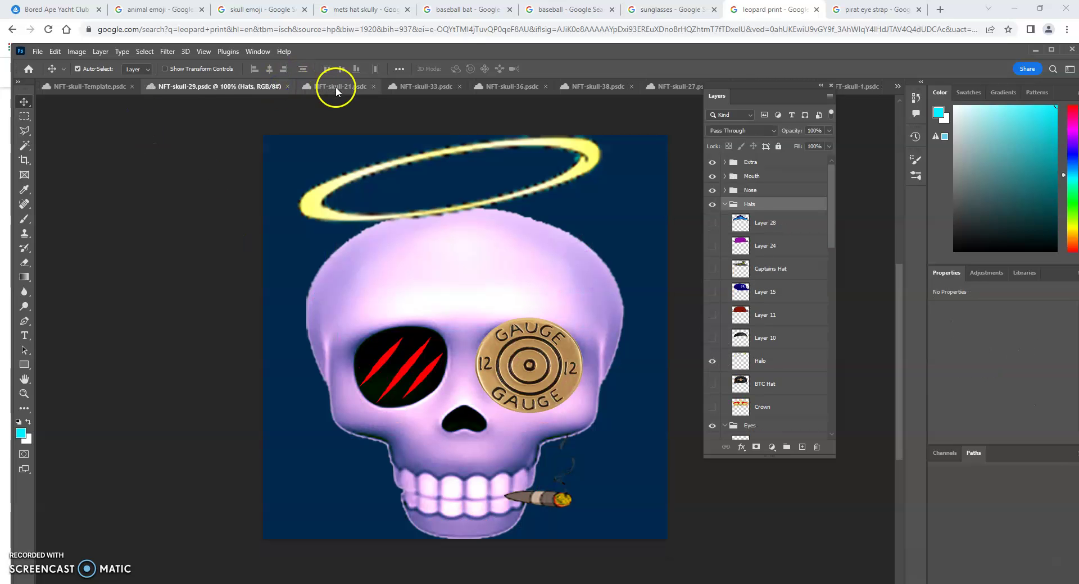
left_click(335, 86)
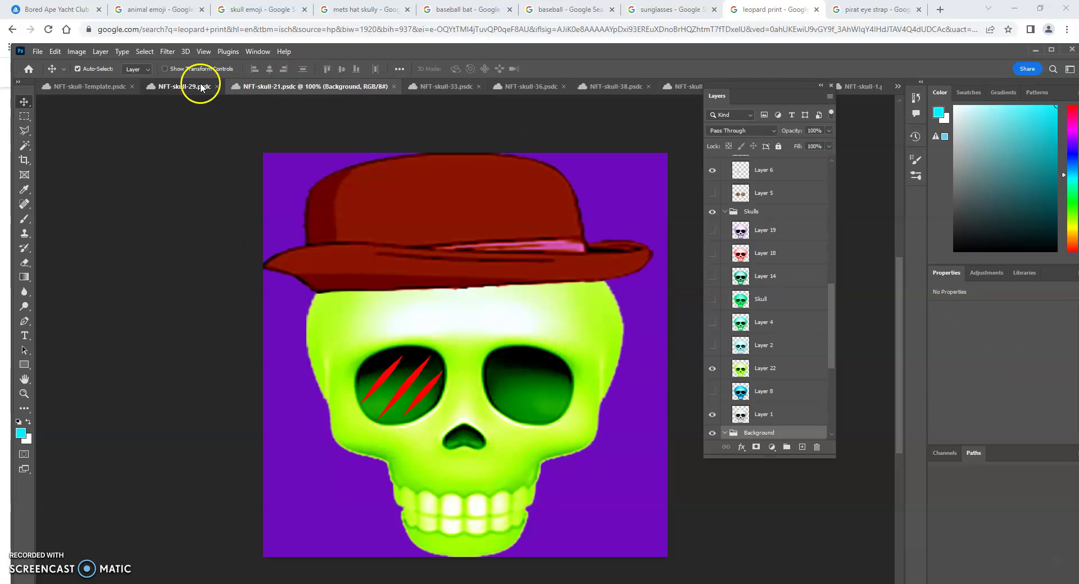
left_click(200, 87)
left_click(347, 87)
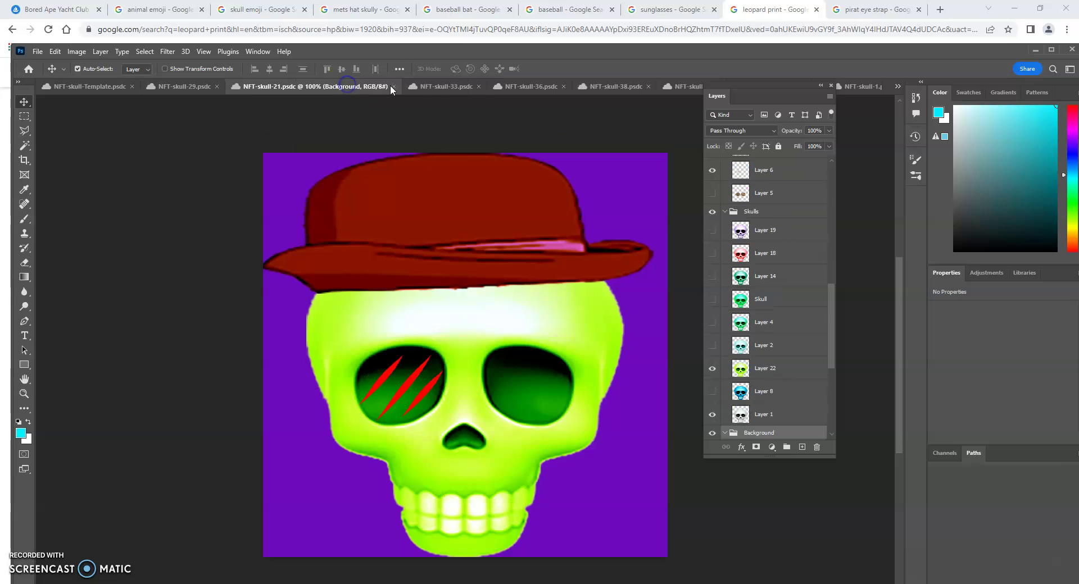
left_click(417, 86)
left_click(606, 86)
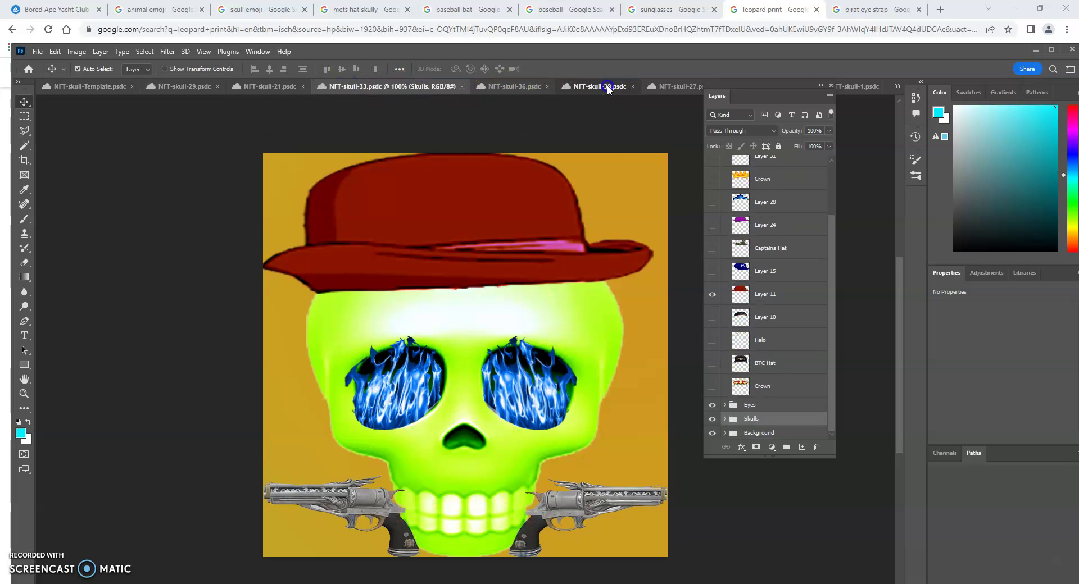
left_click(680, 89)
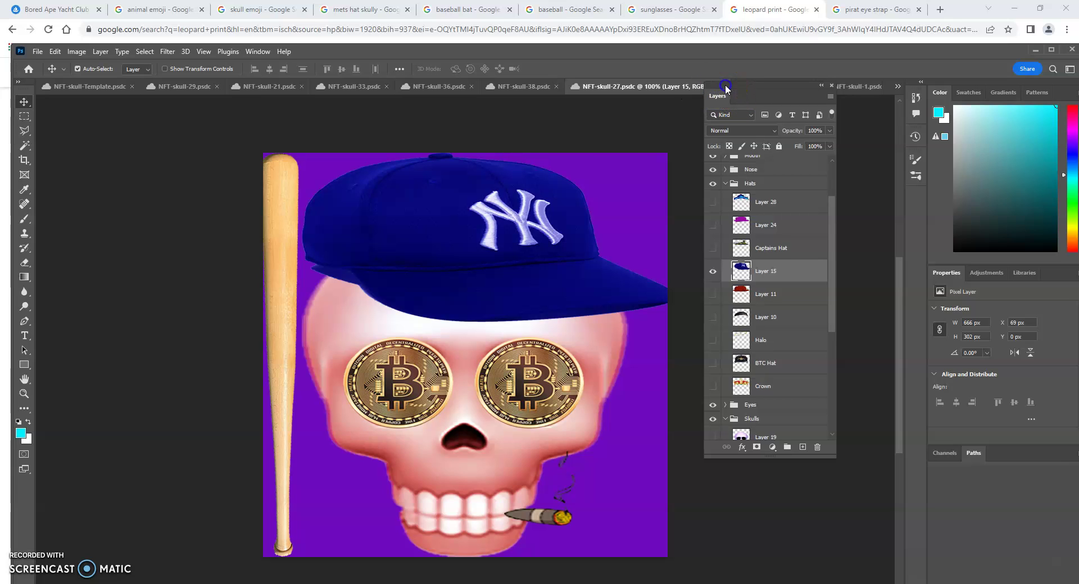
Move the floating Layers panel clear of the document tabs, view NFT-skull-32 and return to NFT-skull-1
left_click_drag(727, 88, 775, 148)
left_click(758, 86)
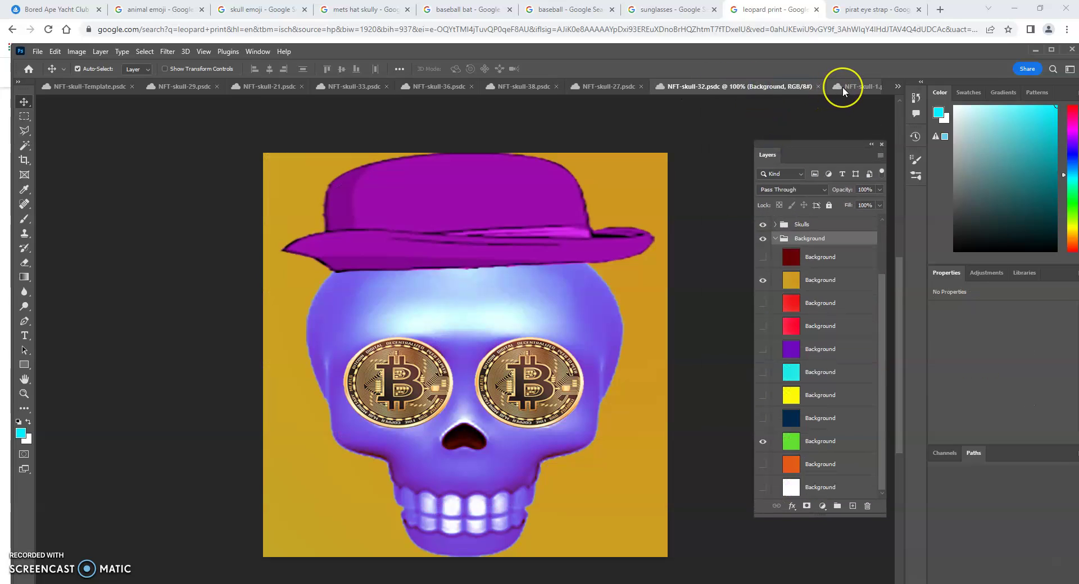
left_click(841, 86)
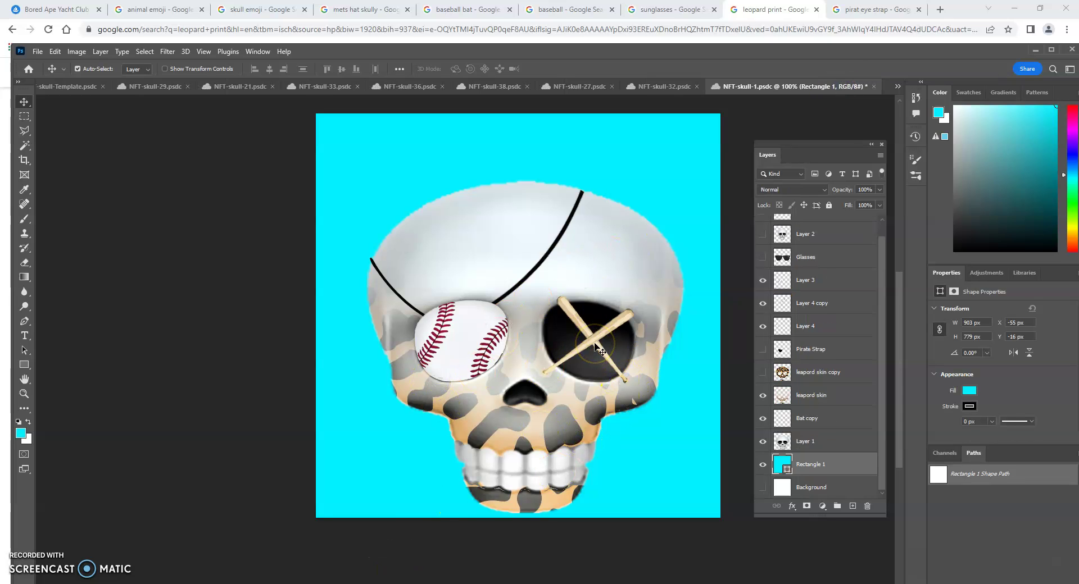
Preview the Glasses and Hat layers together on the leopard-print skull, hiding both again
left_click(763, 258)
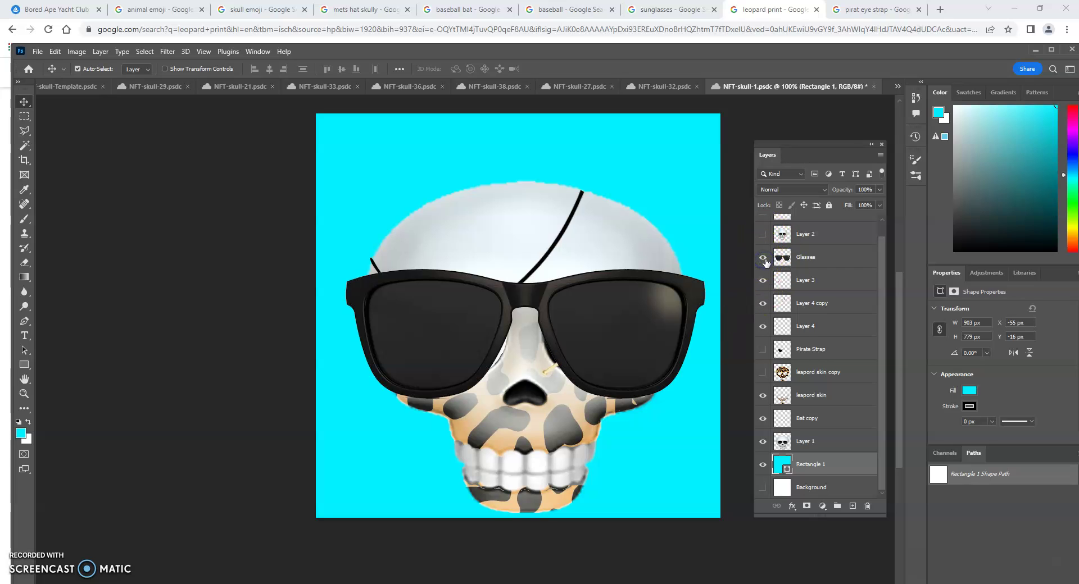
scroll(765, 262, "up", 1)
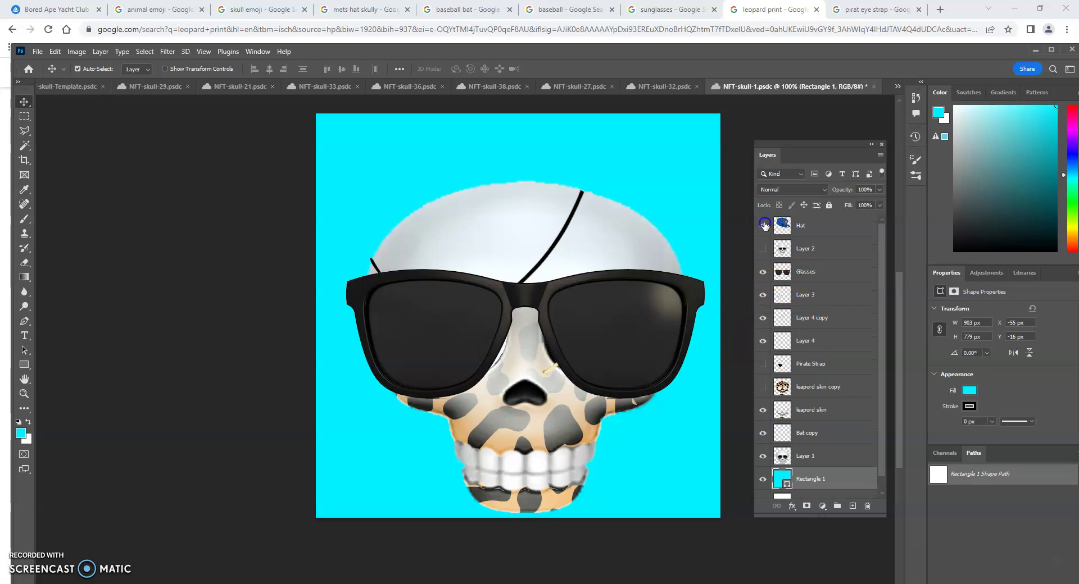
left_click(762, 225)
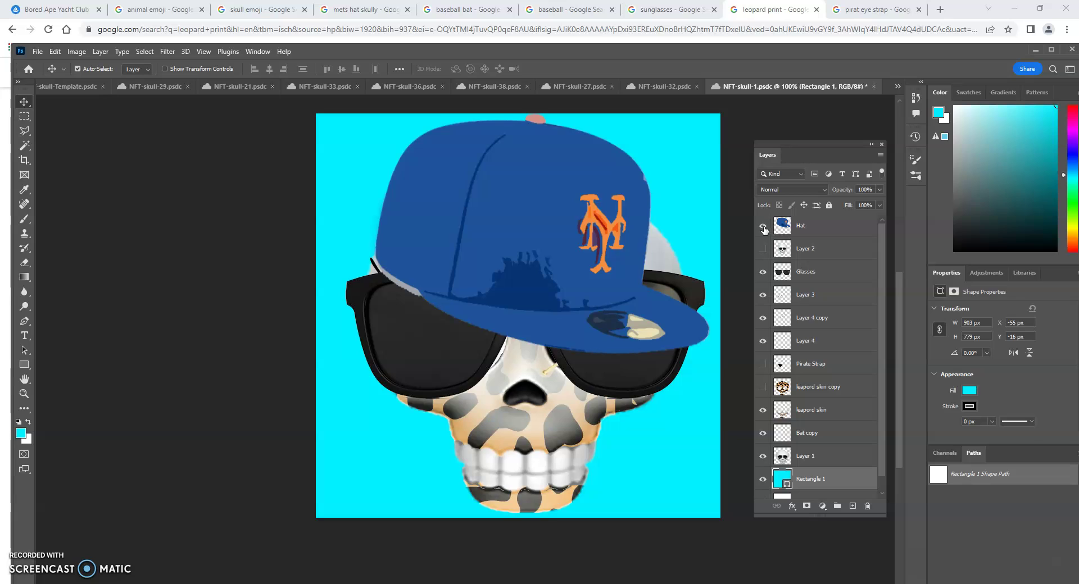
left_click(763, 226)
left_click(762, 272)
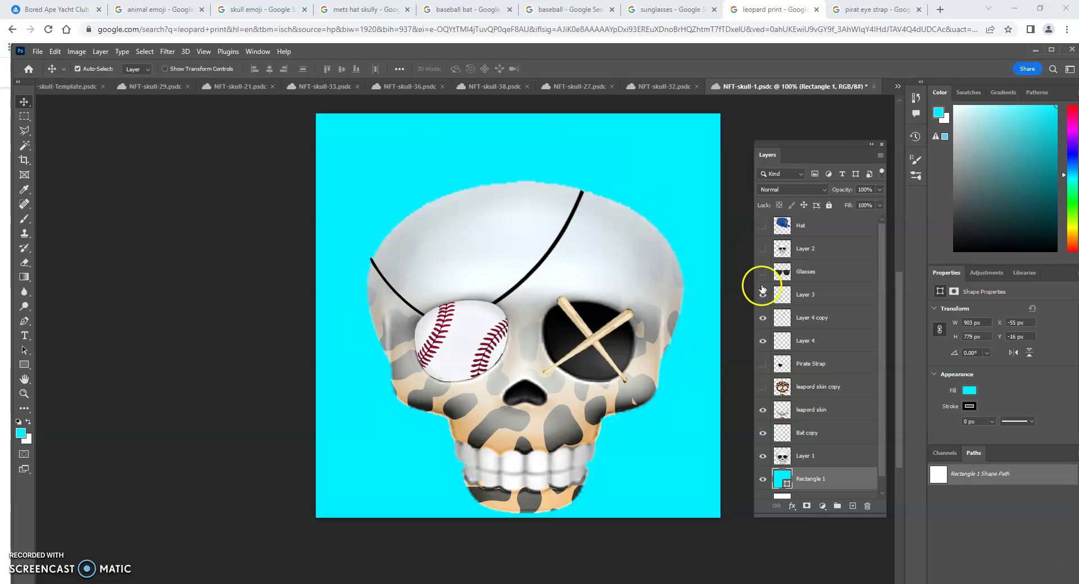